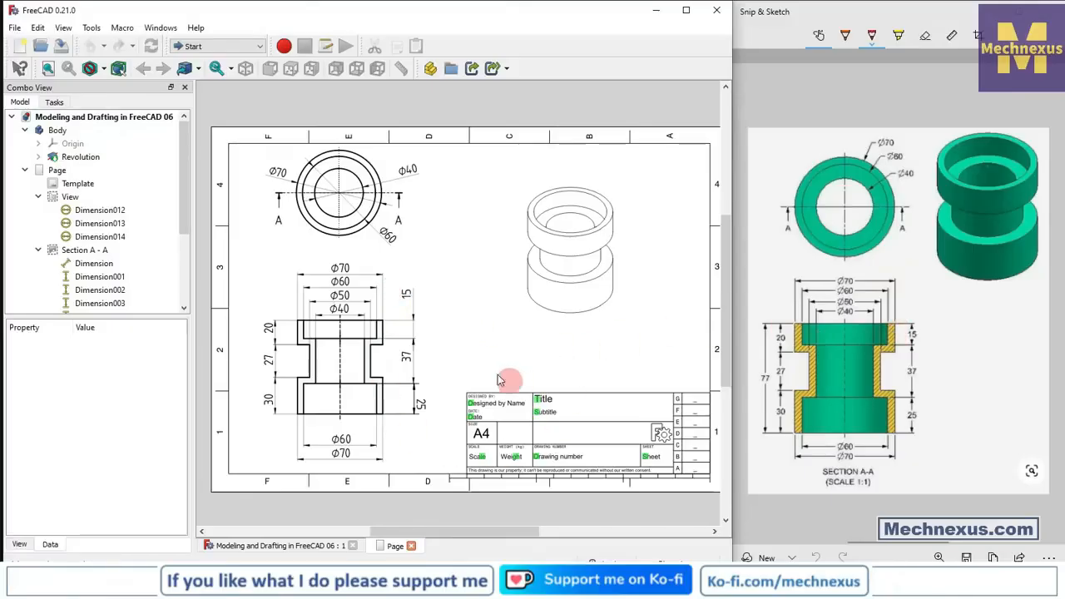
# View the finished 3D model of the revolved part, followed by its drawing page
pyautogui.click(304, 545)
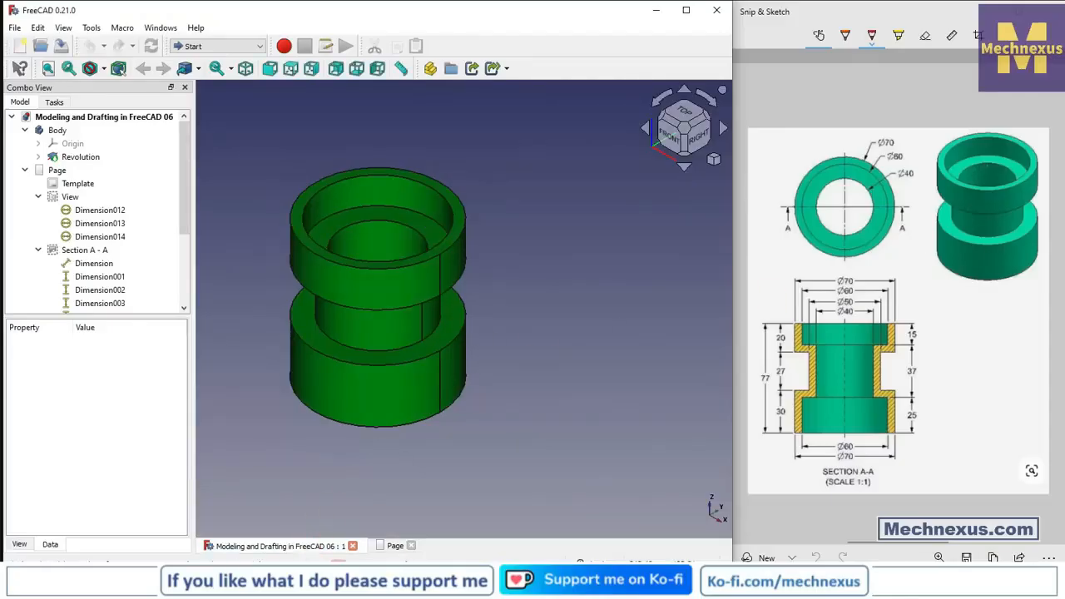
pyautogui.click(391, 545)
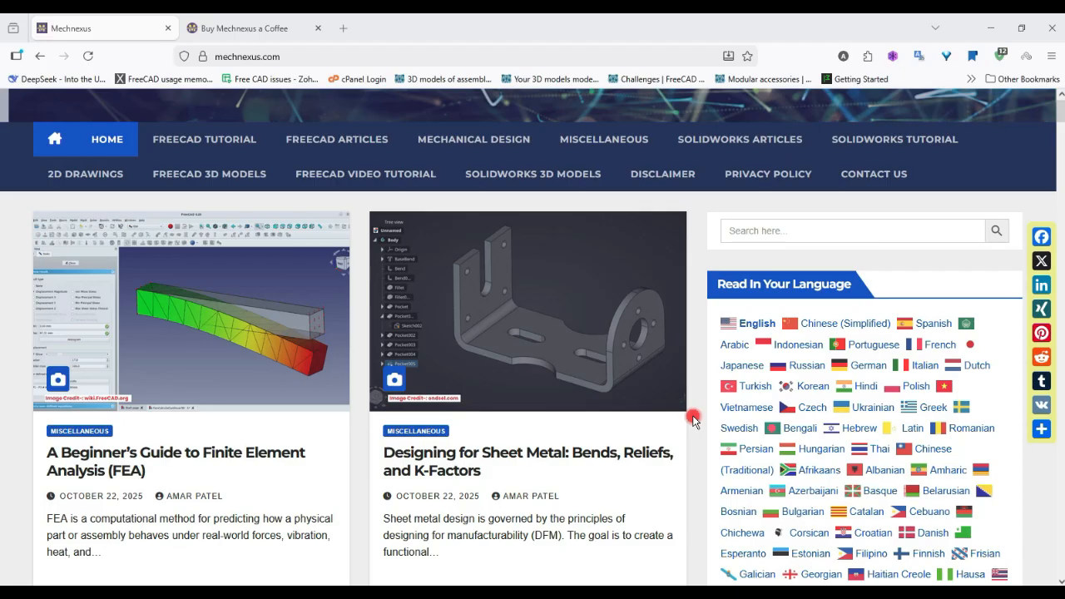
# Browse the article listing and language options on the Mechnexus website's home page
pyautogui.scroll(-3, 694, 421)
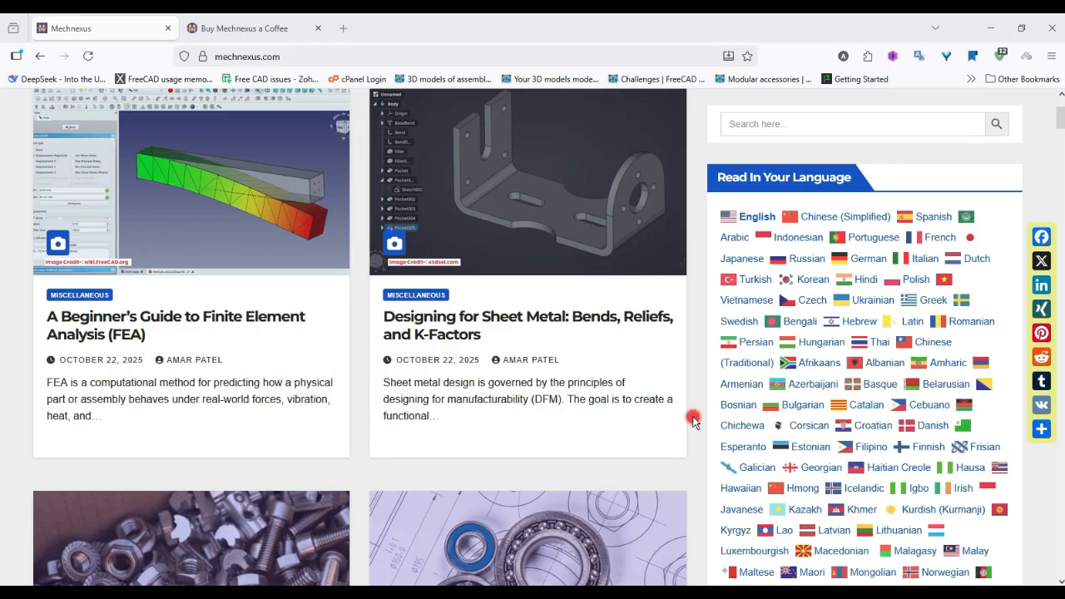
pyautogui.scroll(2, 694, 421)
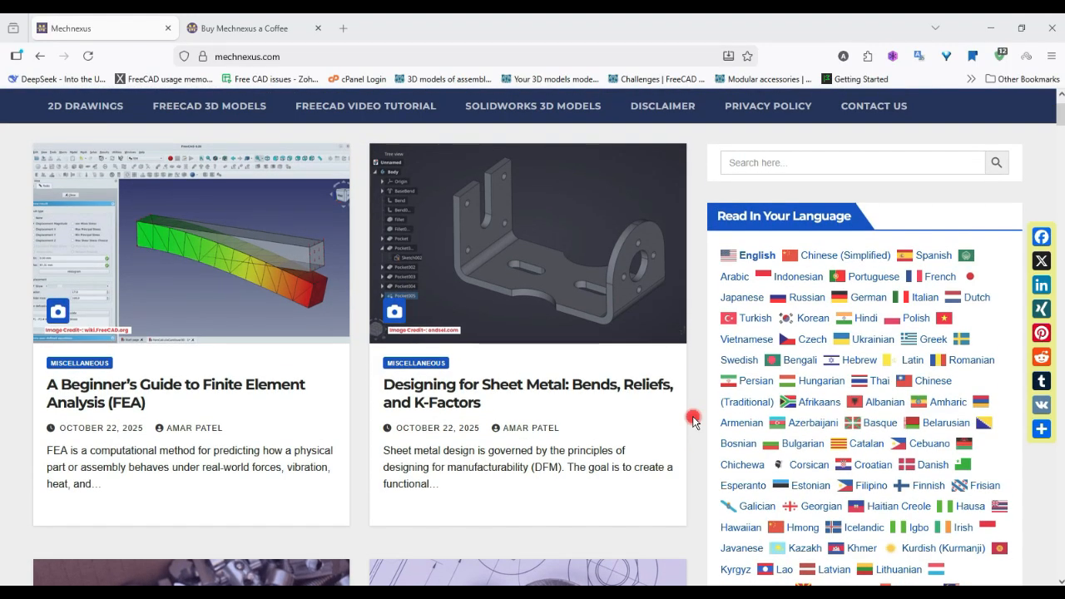
pyautogui.scroll(-3, 694, 421)
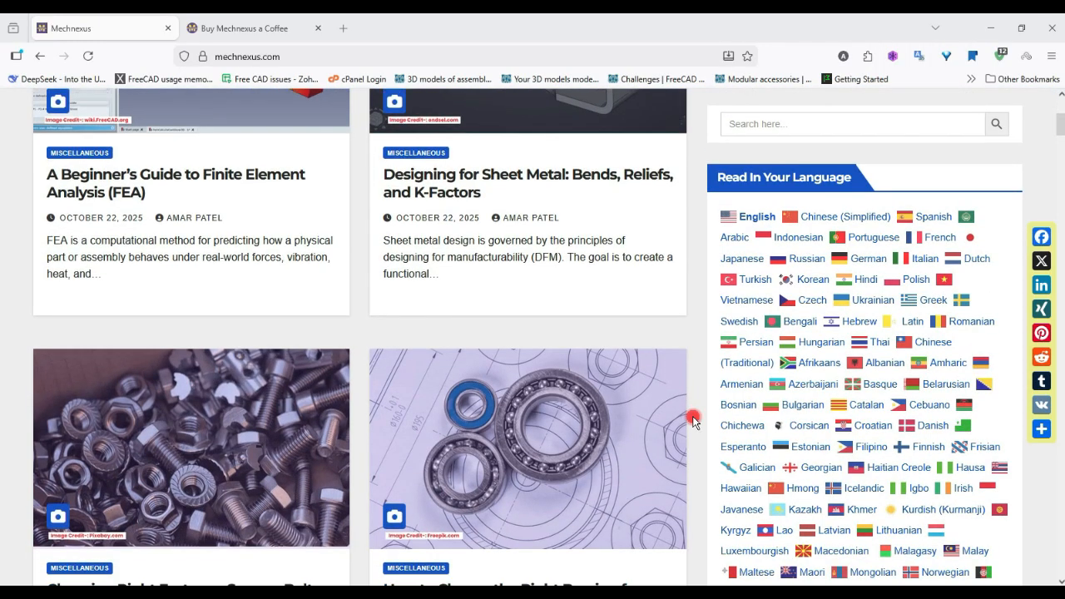
pyautogui.scroll(-7, 694, 421)
pyautogui.scroll(-6, 694, 421)
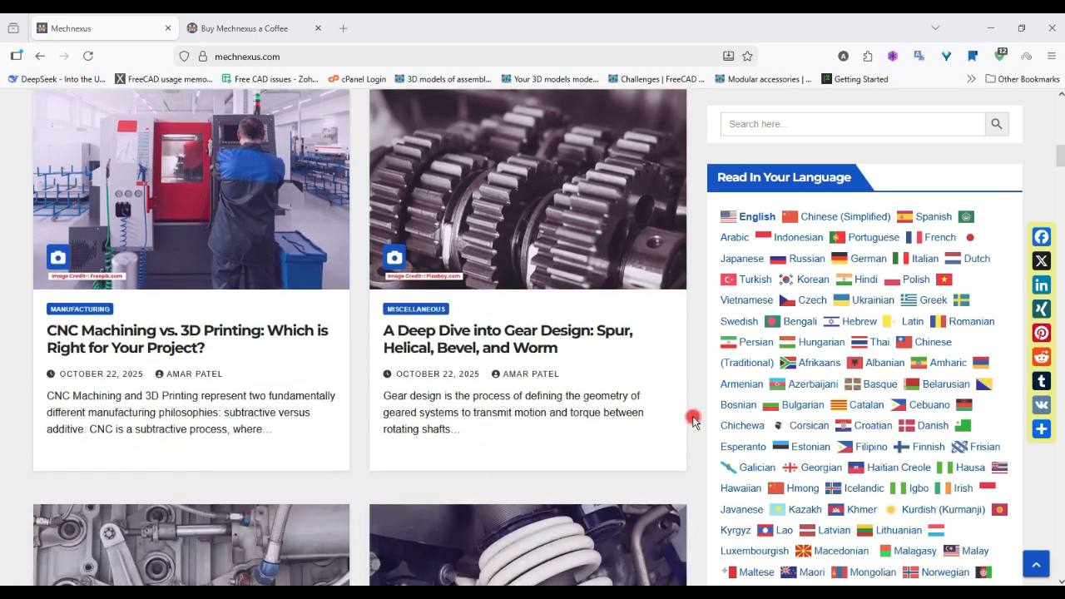
pyautogui.scroll(-3, 694, 421)
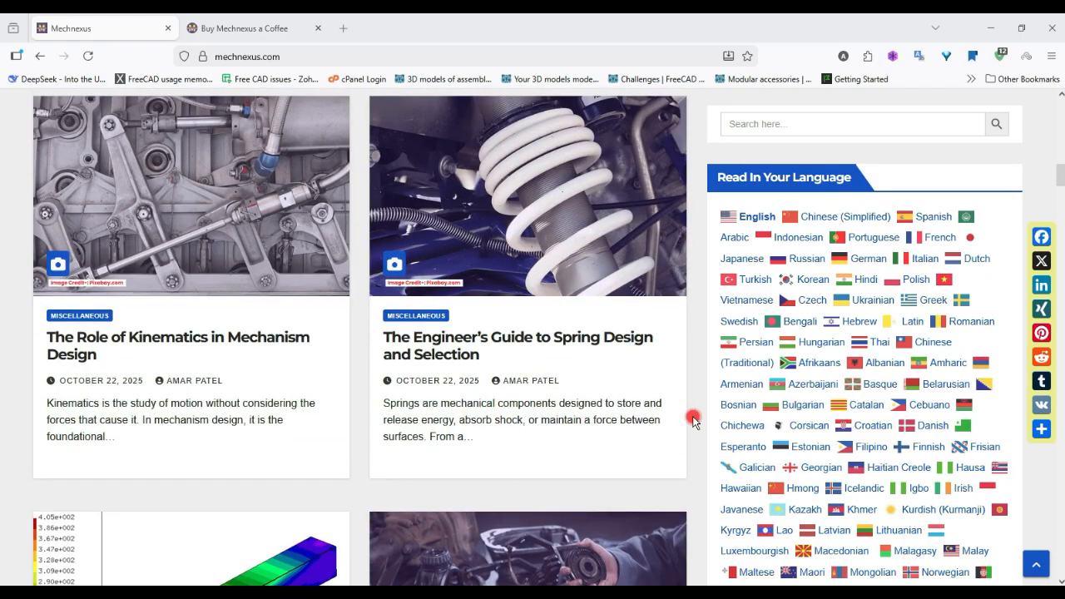
pyautogui.scroll(-3, 694, 421)
pyautogui.scroll(14, 693, 421)
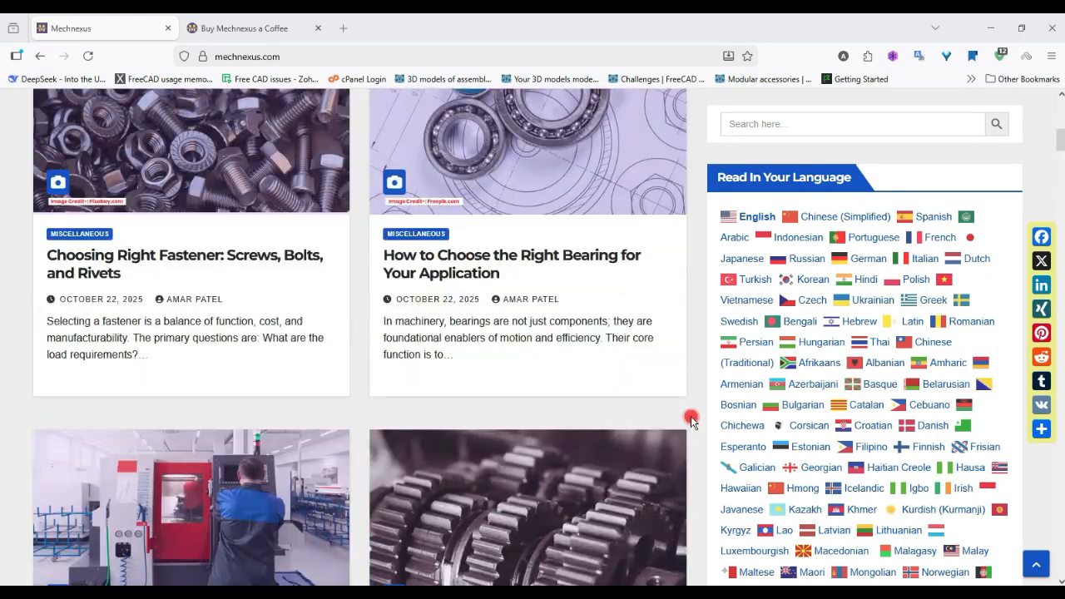
pyautogui.scroll(8, 691, 421)
pyautogui.scroll(-3, 690, 421)
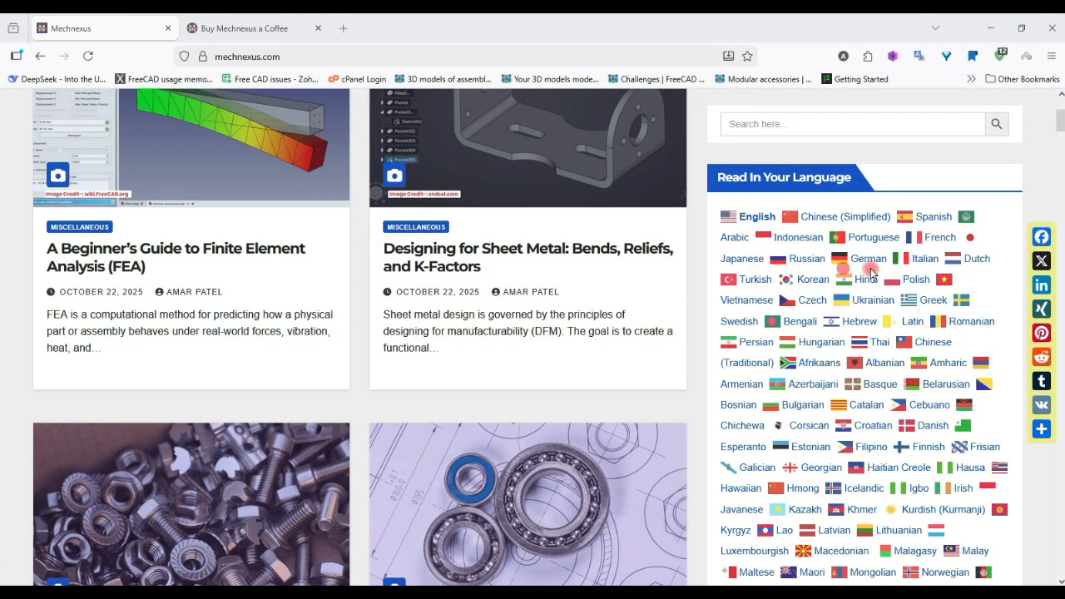
pyautogui.scroll(-1, 961, 341)
# Look through the Mechnexus Ko-fi page, including its tip form, gallery and shop sections
pyautogui.click(223, 33)
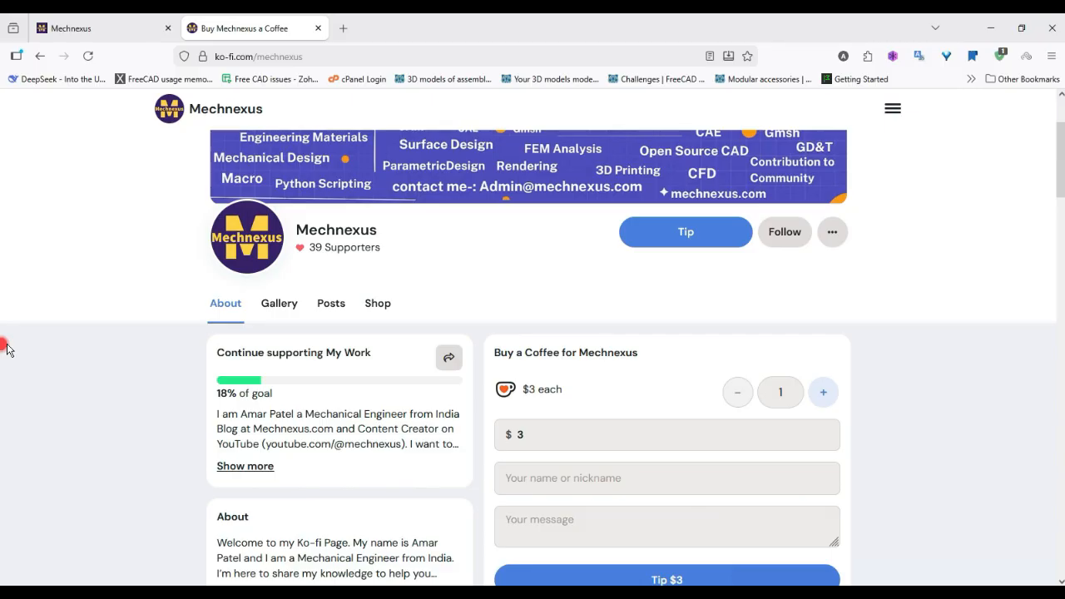
pyautogui.scroll(2, 123, 375)
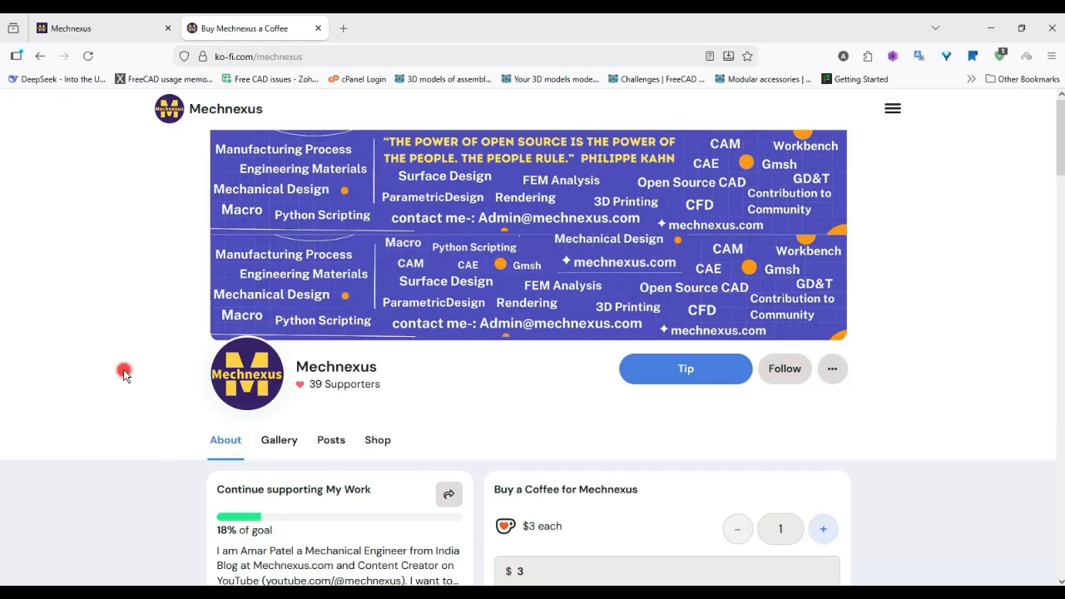
pyautogui.scroll(-5, 123, 375)
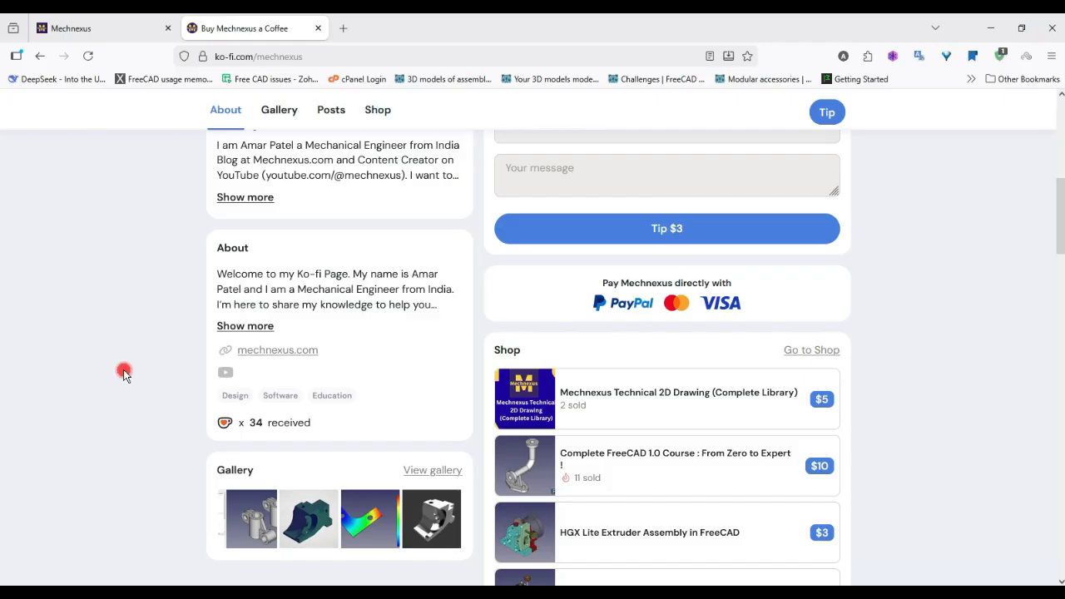
pyautogui.scroll(5, 123, 375)
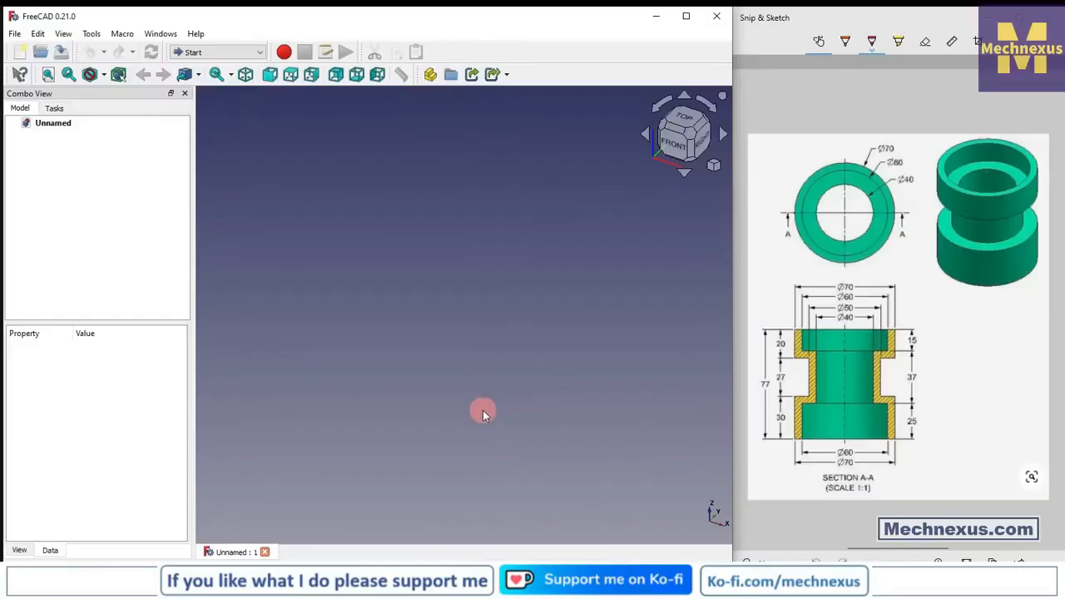
# Switch to the Part Design workbench in FreeCAD and create a new body in the empty document
pyautogui.click(186, 53)
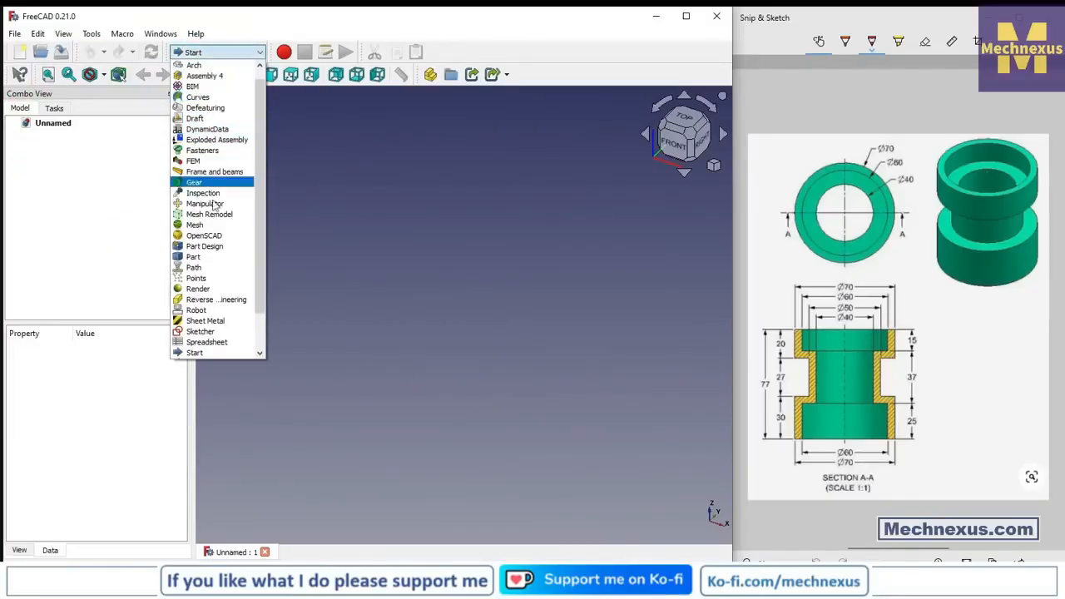
pyautogui.click(206, 246)
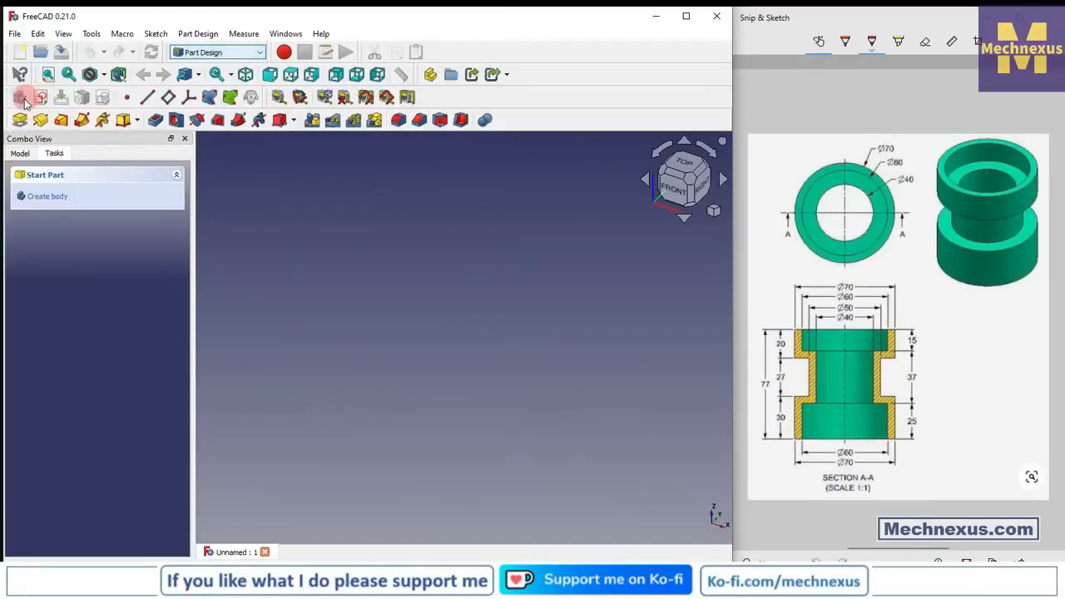
pyautogui.click(20, 98)
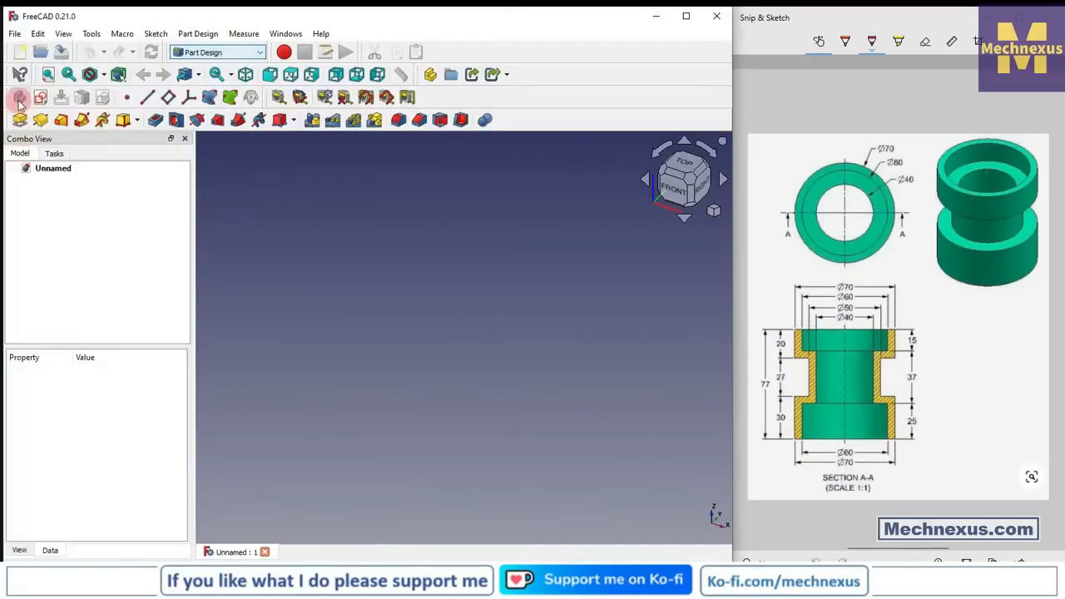
pyautogui.click(406, 271)
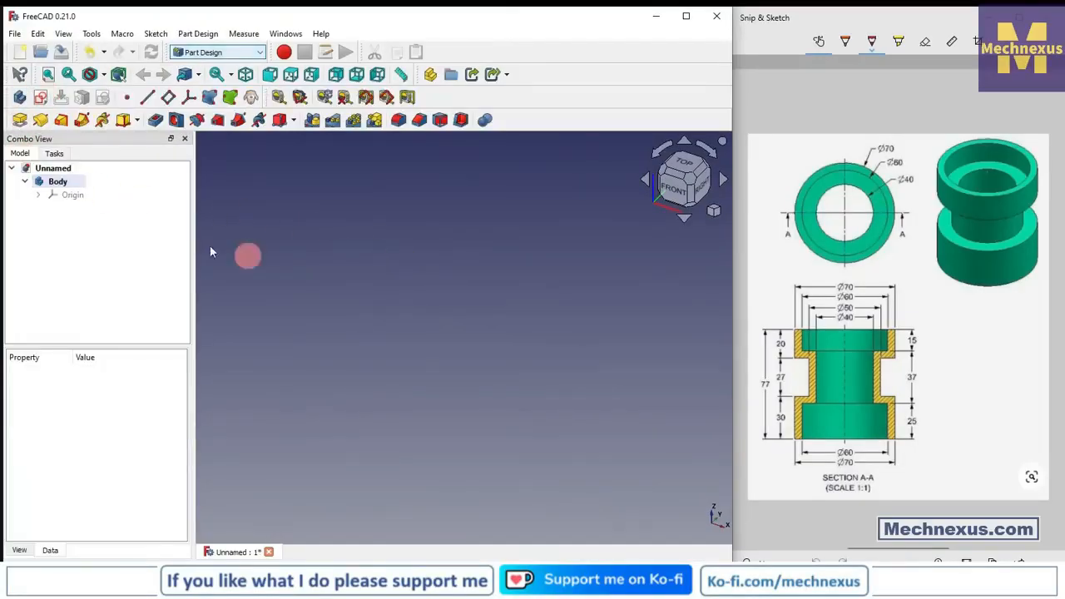
# Show the body's origin planes and start a new sketch on the XZ plane
pyautogui.click(75, 195)
pyautogui.press('space')
pyautogui.click(314, 238)
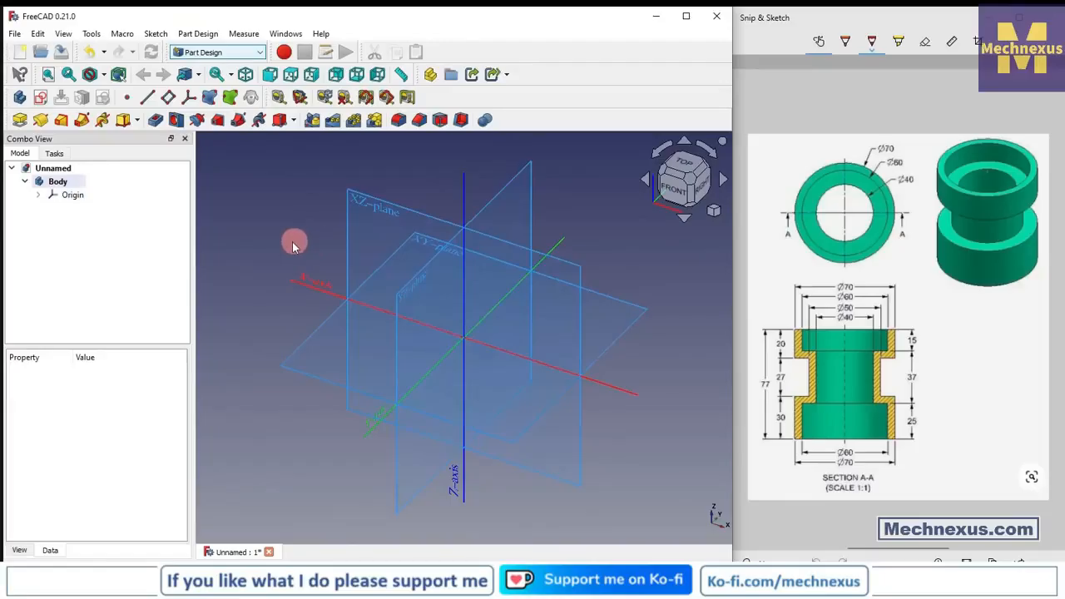
pyautogui.click(348, 215)
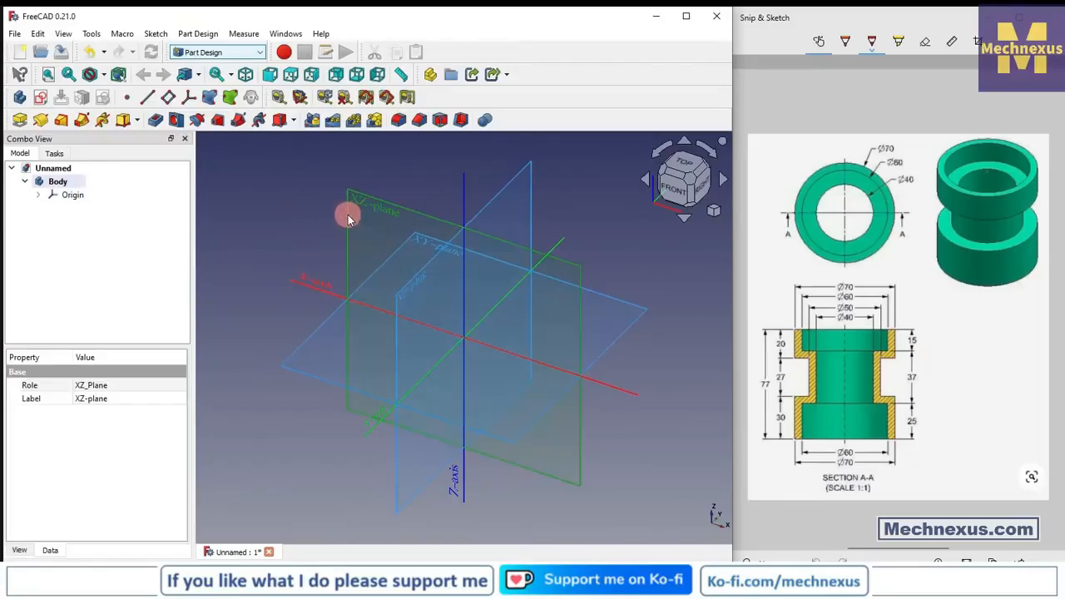
pyautogui.click(38, 97)
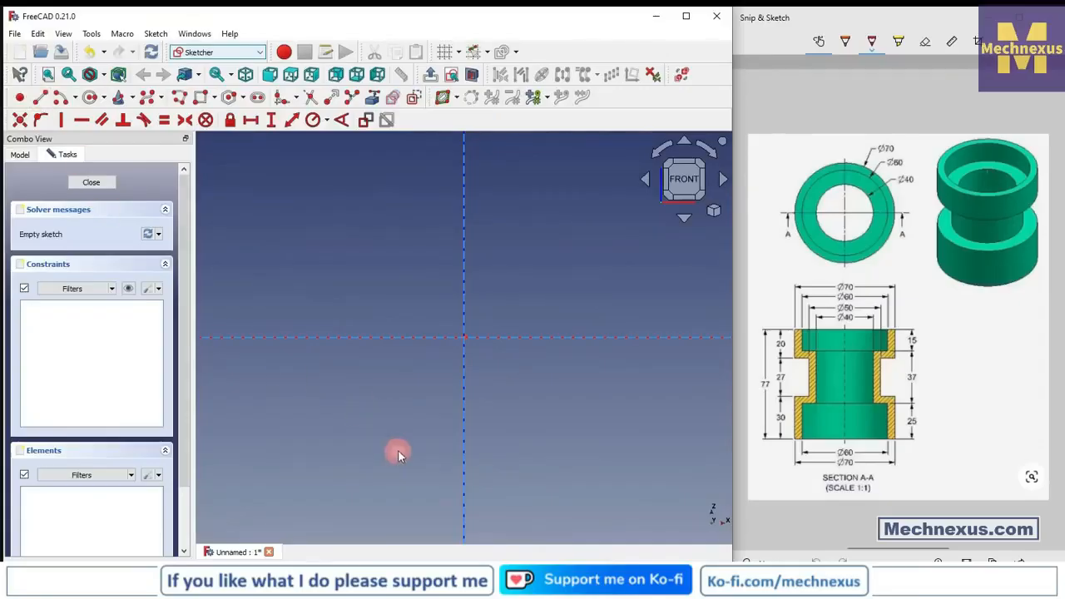
# Hide the body's origin planes while keeping the sketch open for editing
pyautogui.click(20, 155)
pyautogui.rightClick(68, 198)
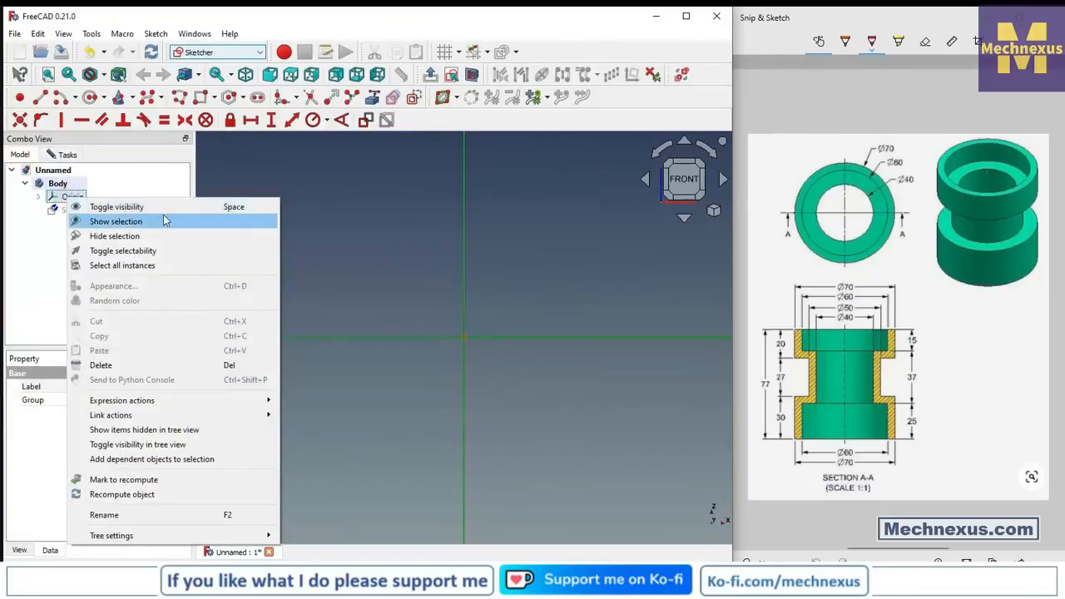
pyautogui.click(134, 208)
pyautogui.click(388, 351)
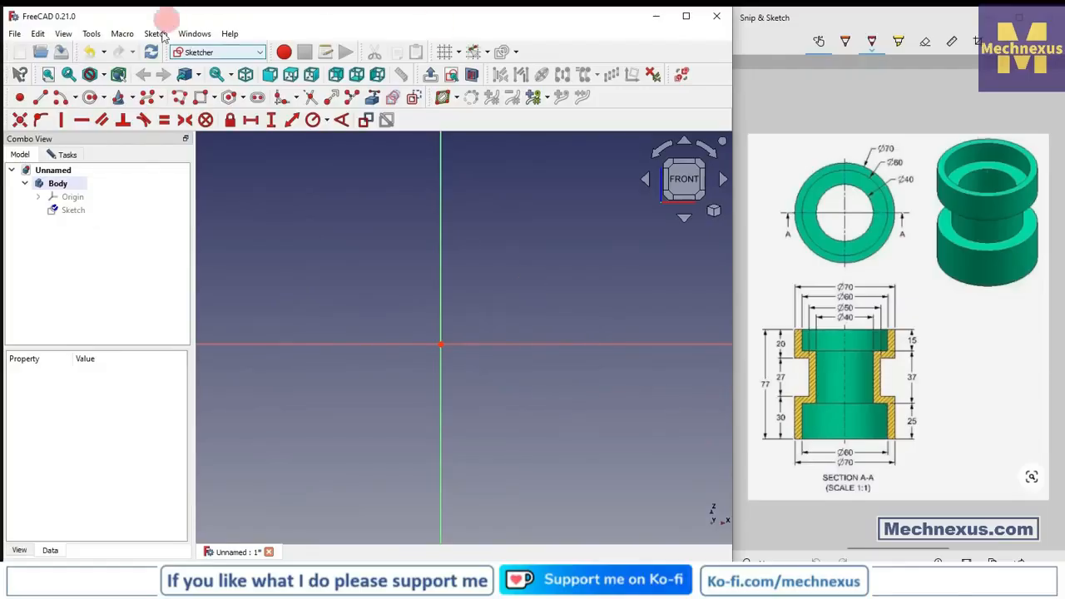
# Sketch a rectangle about 14.4 mm wide and 50.5 mm high, standing on the horizontal axis to the right of the vertical axis
pyautogui.click(204, 98)
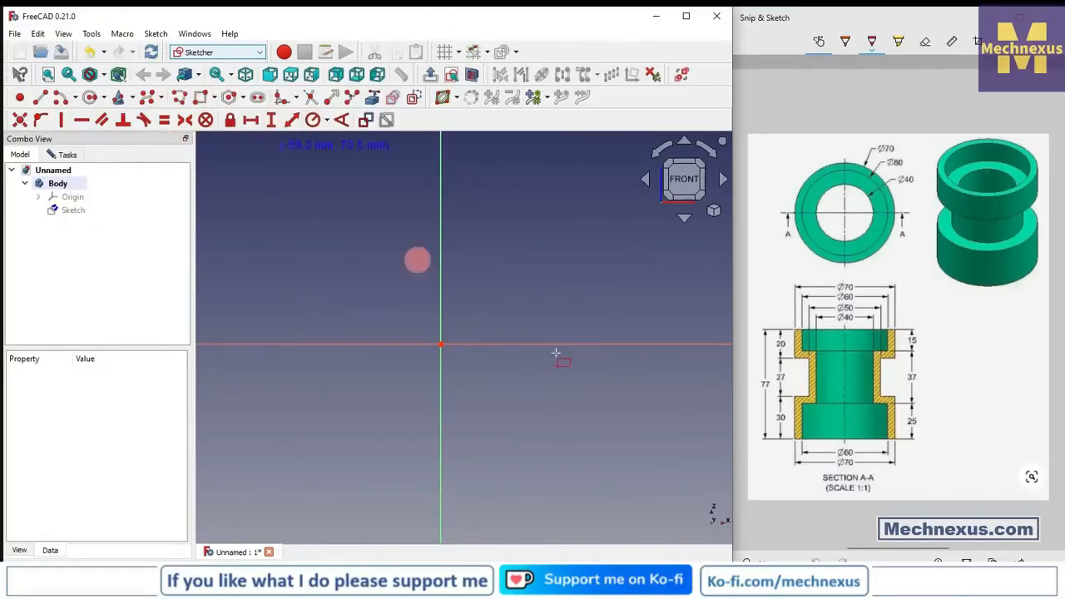
pyautogui.click(590, 345)
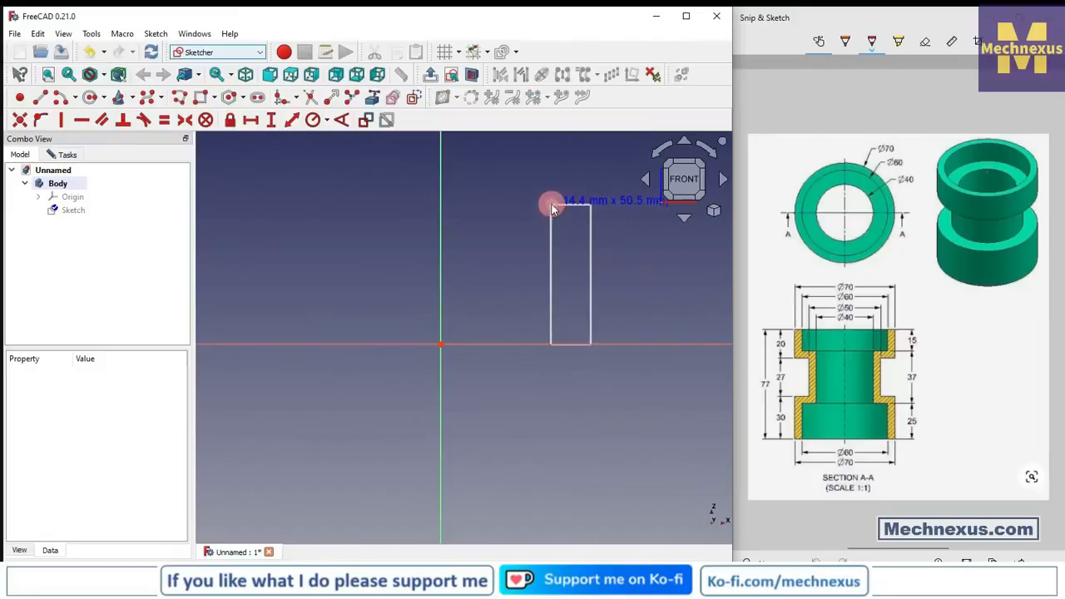
pyautogui.click(551, 205)
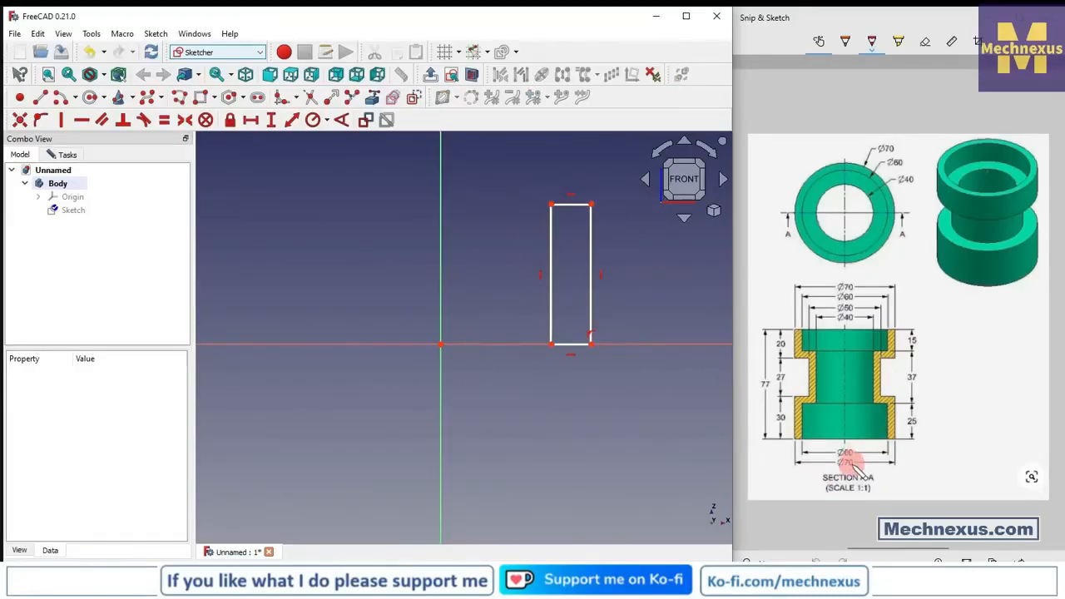
# Constrain the rectangle's inner lower corner to a horizontal distance of 30 mm from the origin
pyautogui.click(251, 120)
pyautogui.click(442, 343)
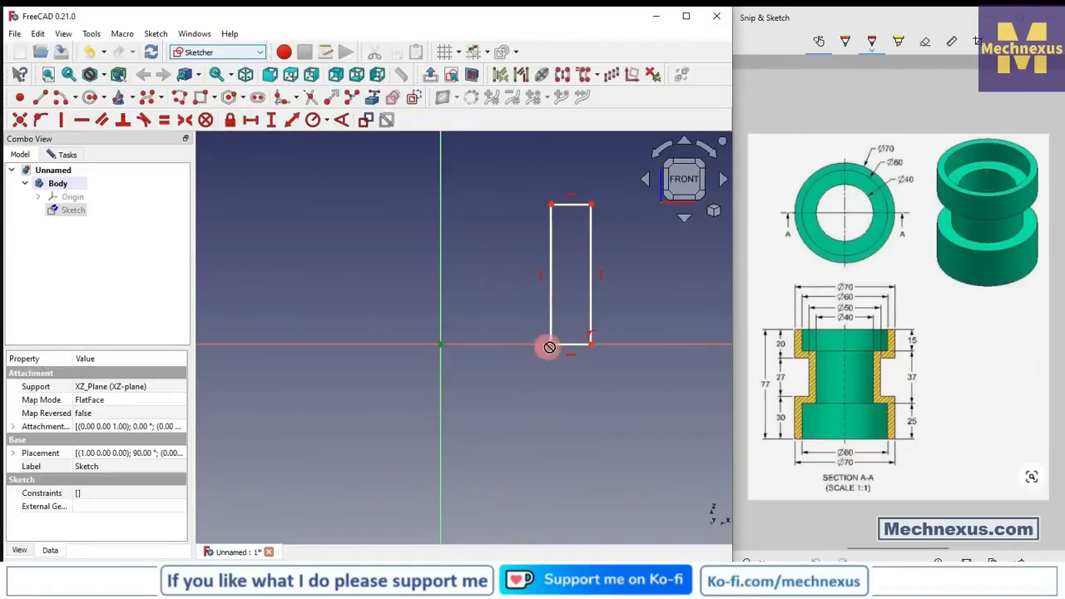
pyautogui.click(551, 343)
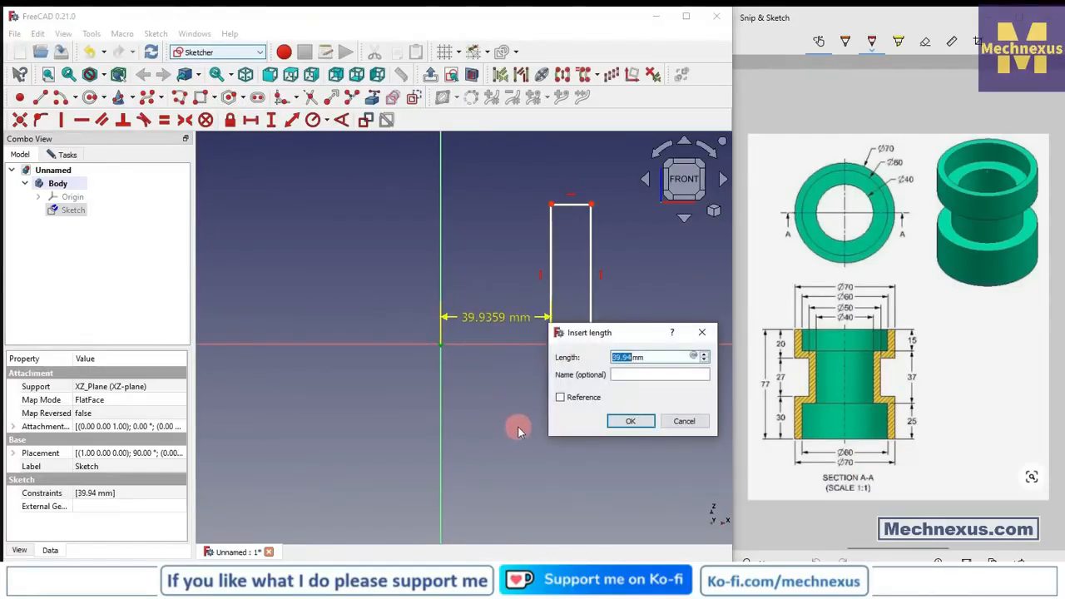
pyautogui.write('30')
pyautogui.press('Return')
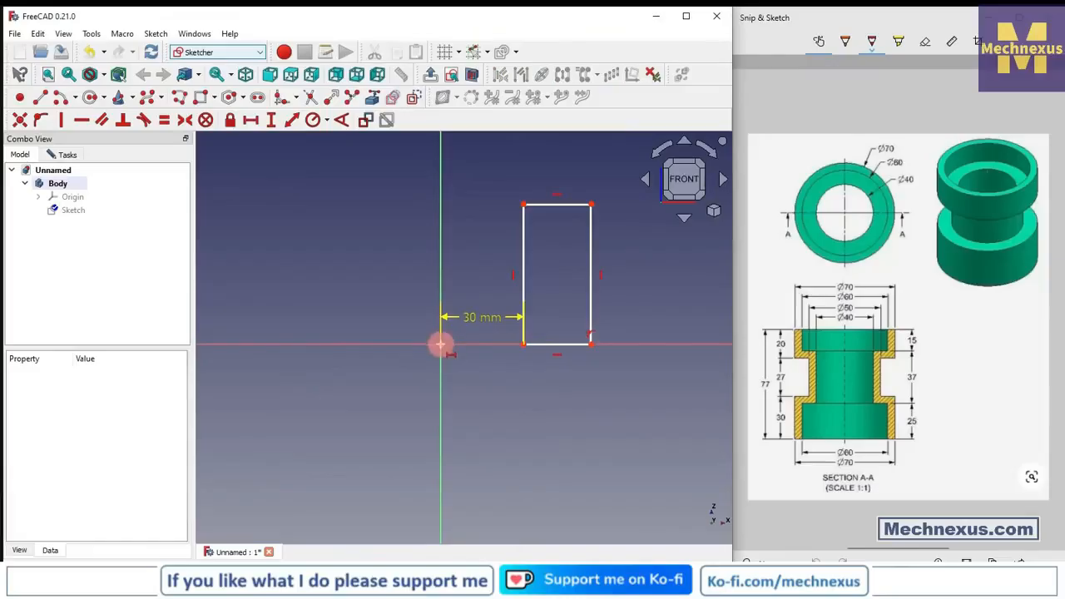
# Constrain the rectangle's outer lower corner 35 mm horizontally from the origin, and place both horizontal dimensions below the profile without overlap
pyautogui.click(441, 344)
pyautogui.click(591, 343)
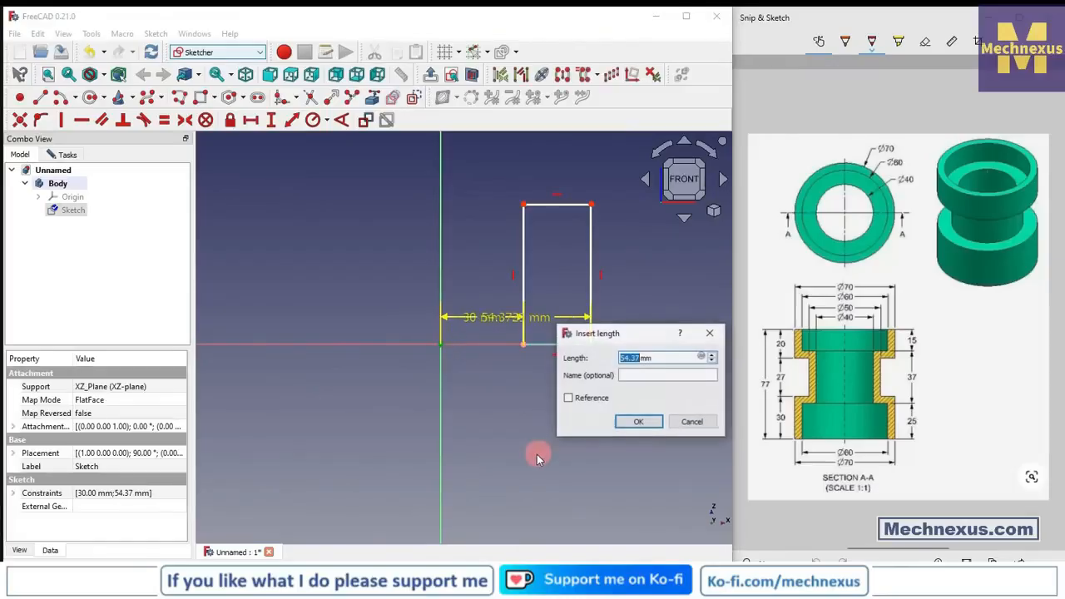
pyautogui.write('35')
pyautogui.press('Return')
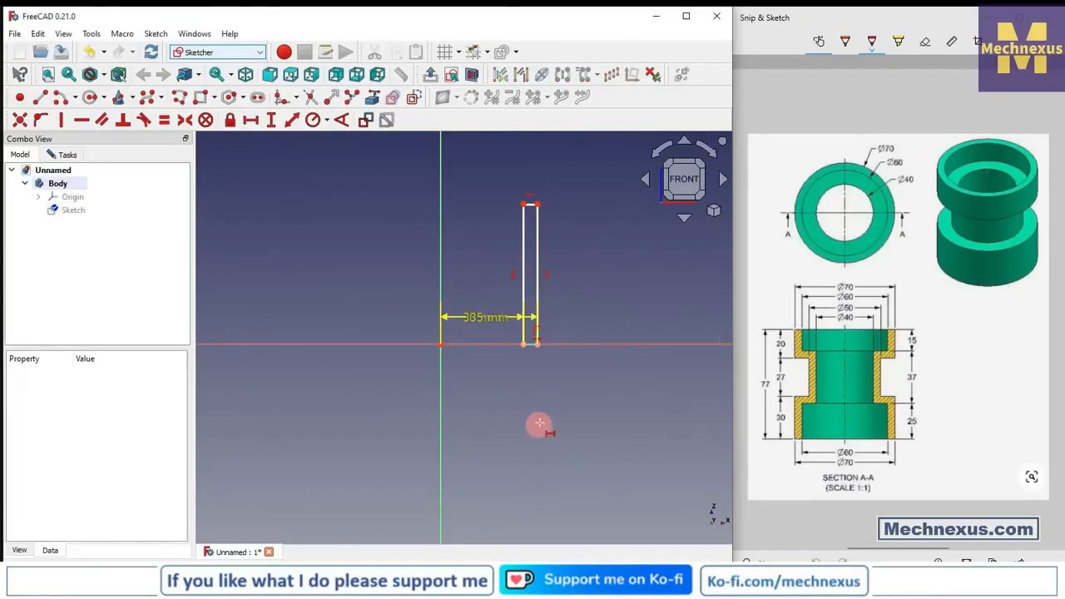
pyautogui.moveTo(494, 322); pyautogui.dragTo(486, 416)
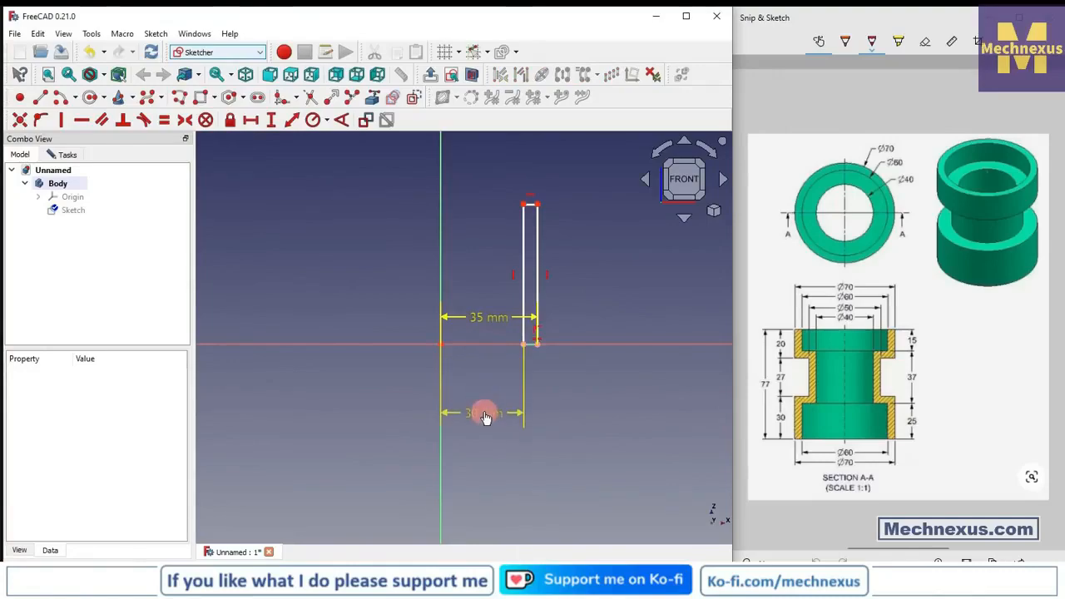
pyautogui.moveTo(486, 332); pyautogui.dragTo(481, 447)
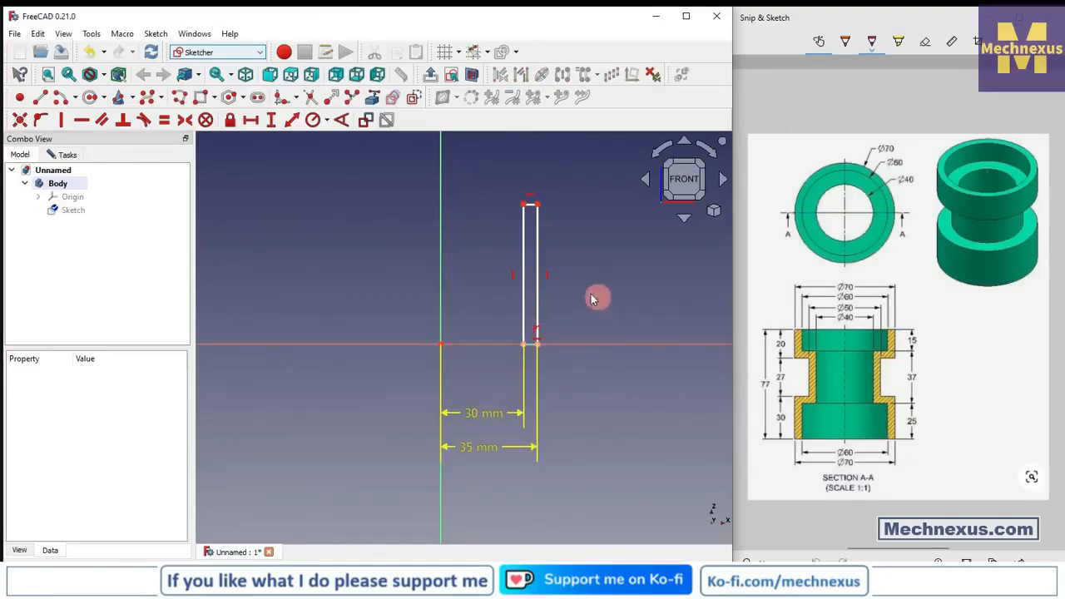
# Delete the rectangle's top edge to leave the profile open at the top
pyautogui.click(531, 205)
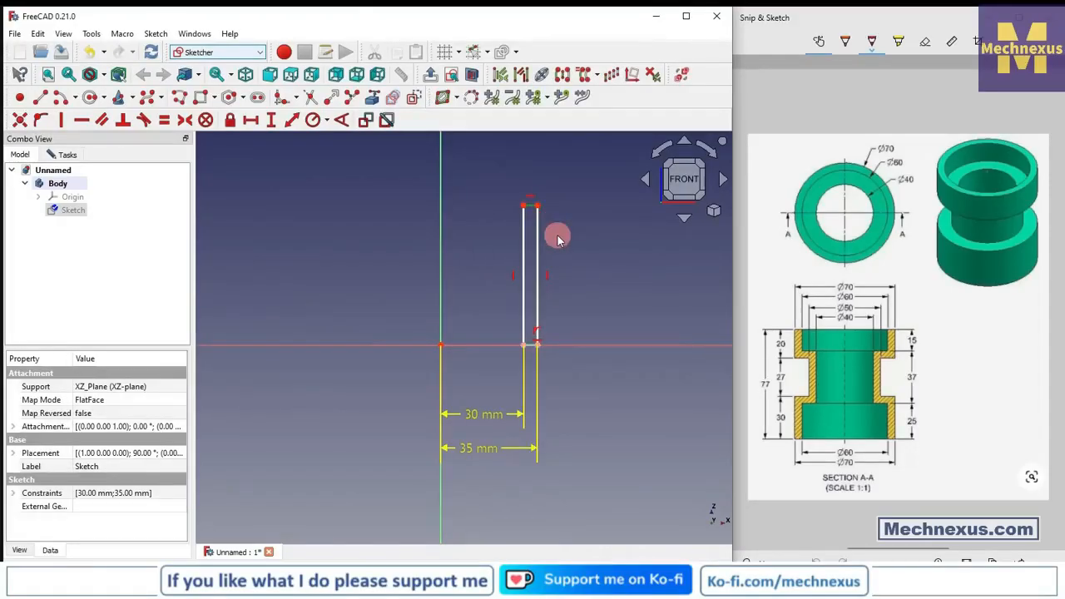
pyautogui.click(551, 228)
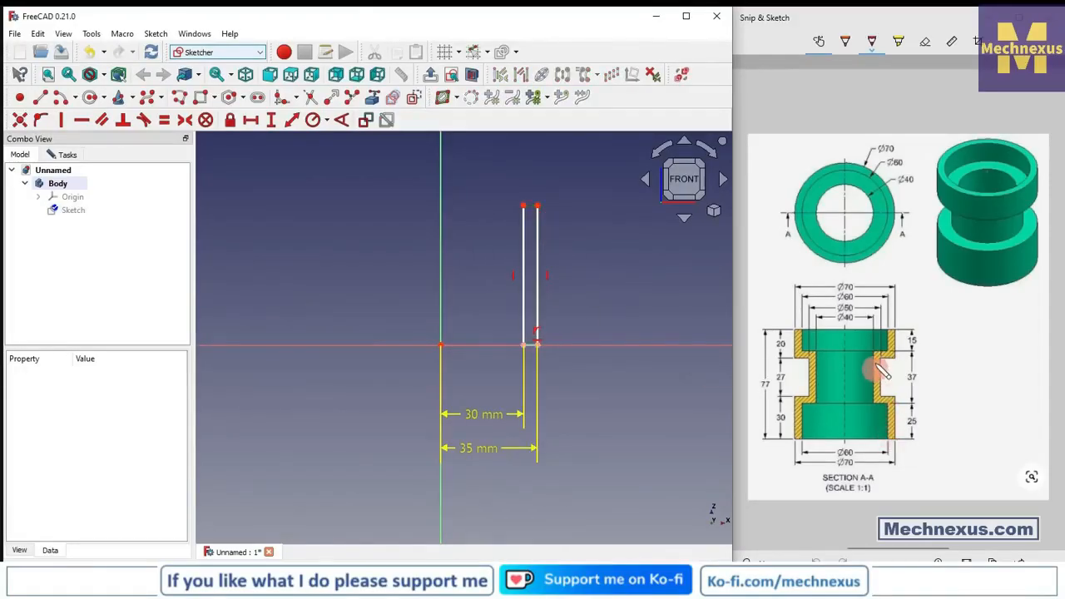
# Constrain the profile's inner vertical line to a vertical length of 25 mm
pyautogui.click(524, 259)
pyautogui.click(271, 121)
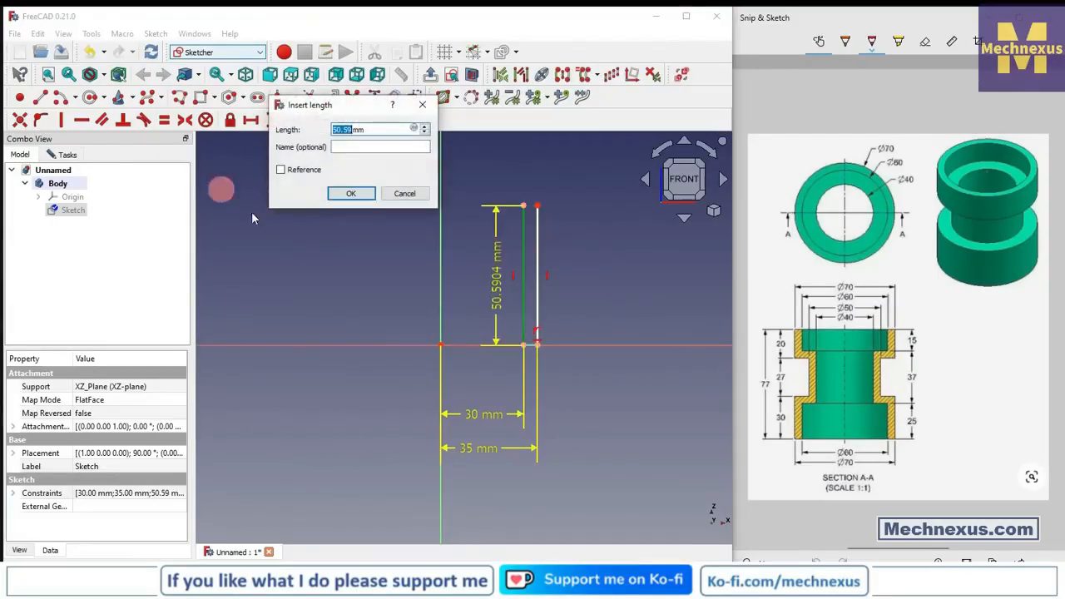
pyautogui.write('25')
pyautogui.press('Return')
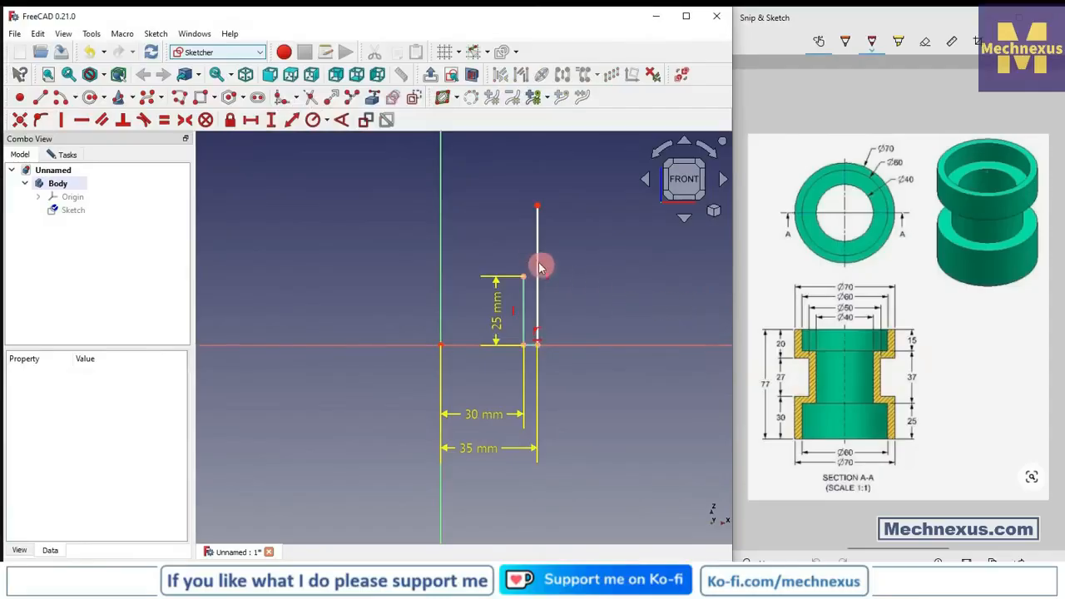
# Constrain the outer vertical line to a height of 30 mm, and place both vertical dimensions outside the profile without overlap
pyautogui.click(270, 120)
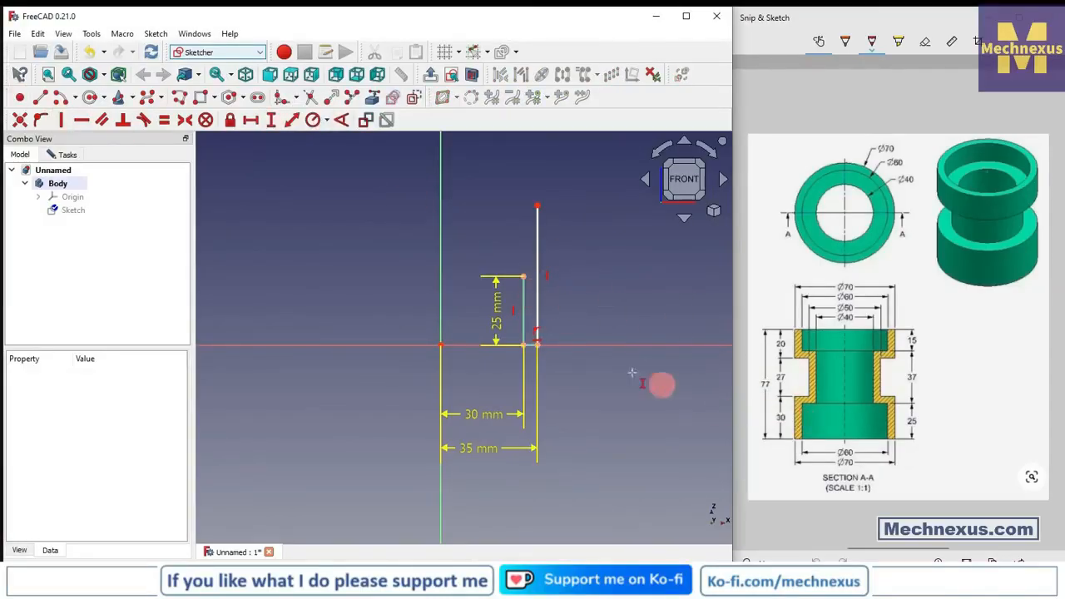
pyautogui.click(538, 313)
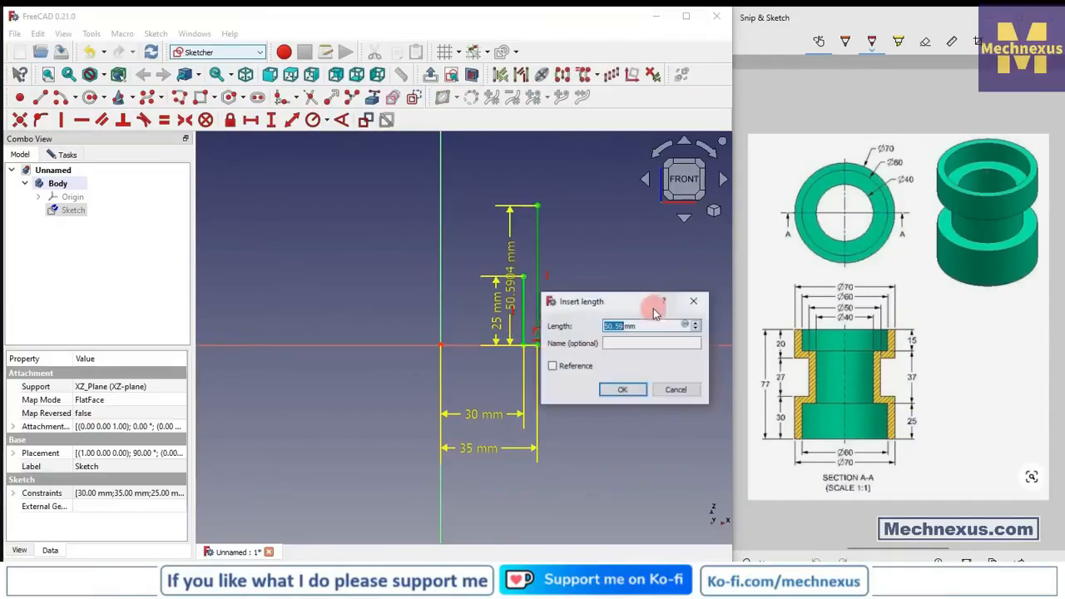
pyautogui.write('30')
pyautogui.press('Return')
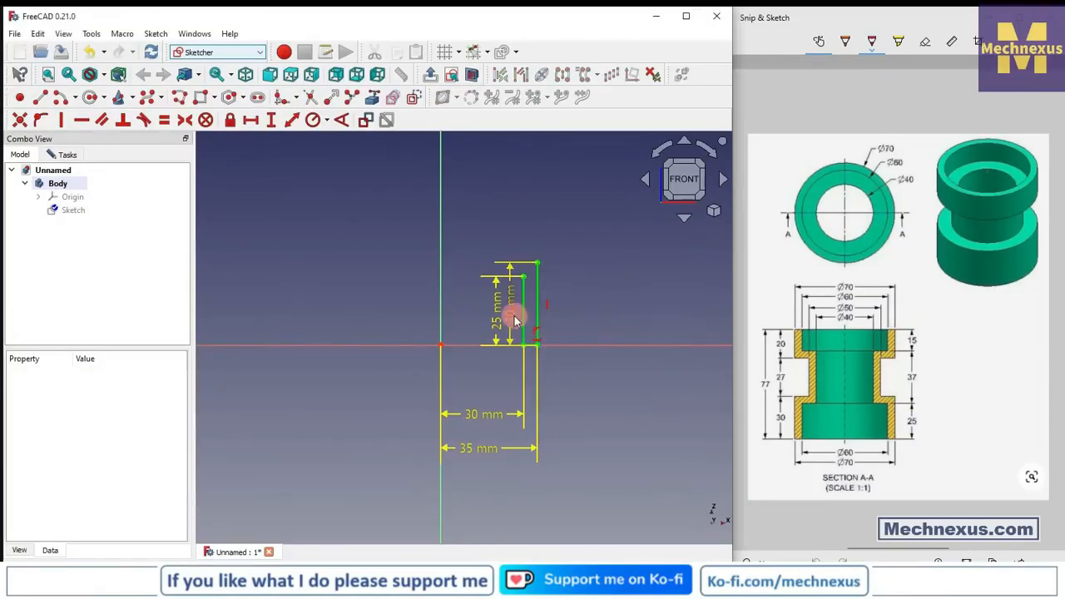
pyautogui.moveTo(513, 321); pyautogui.dragTo(604, 314)
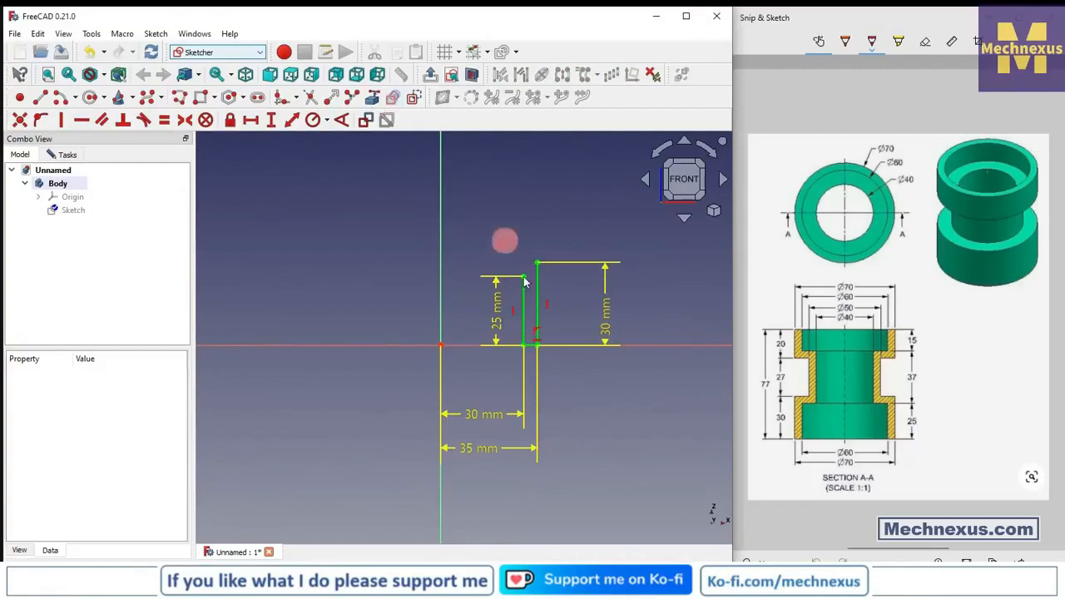
pyautogui.scroll(2, 547, 239)
pyautogui.moveTo(471, 347); pyautogui.dragTo(605, 356)
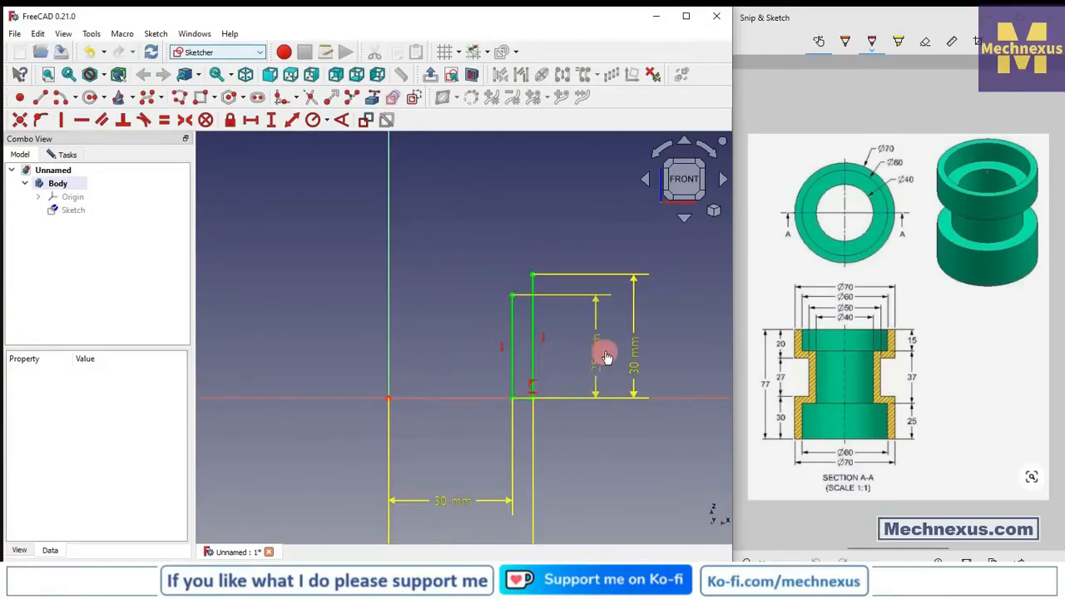
# Draw two horizontal lines about 12 mm long toward the vertical axis, one from the upper end of each vertical line
pyautogui.click(39, 97)
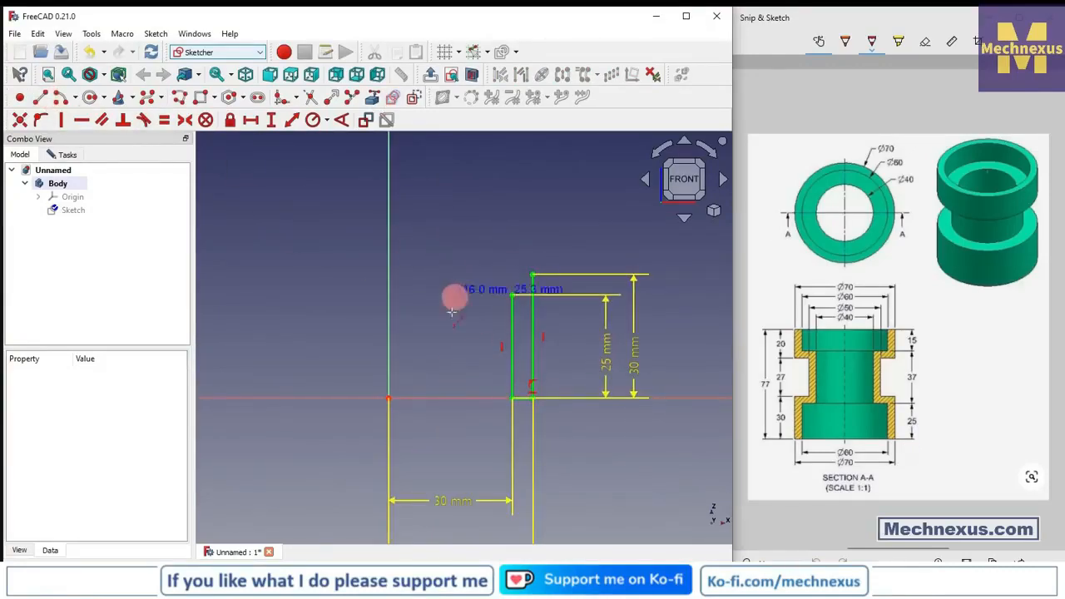
pyautogui.click(512, 295)
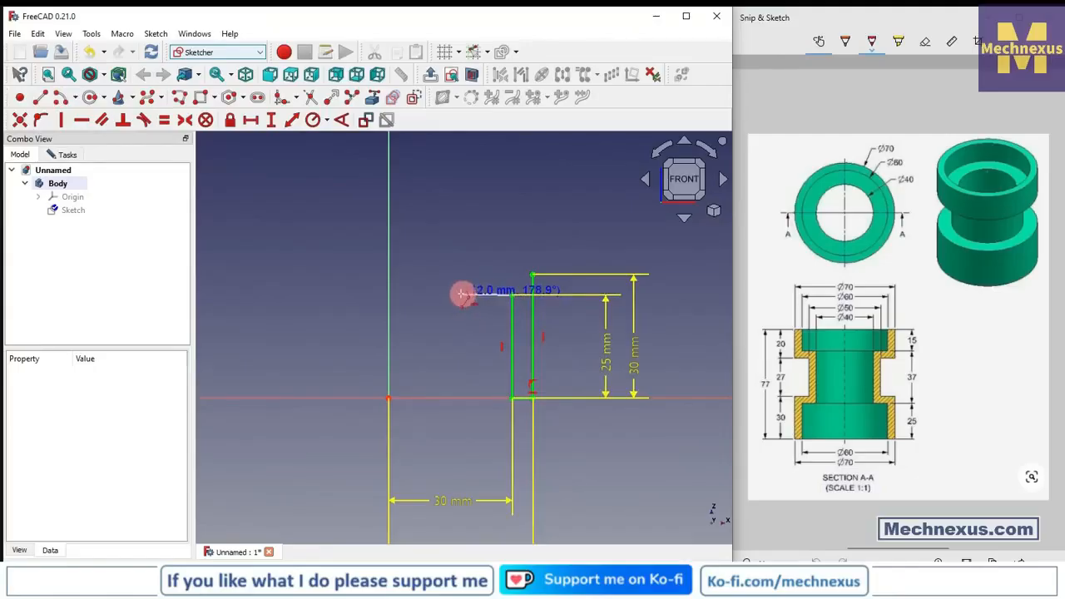
pyautogui.click(463, 295)
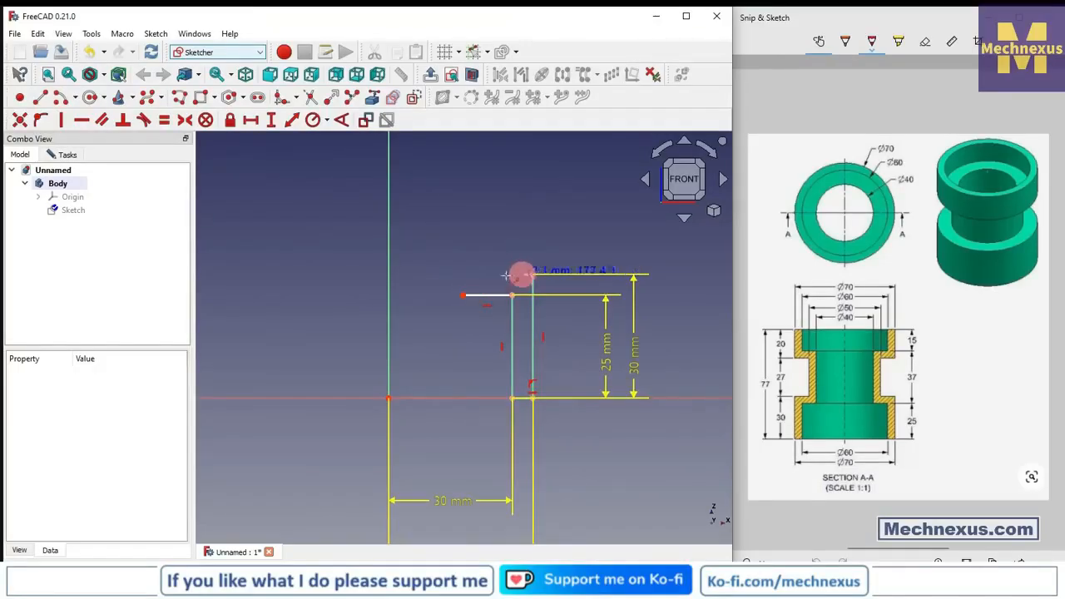
pyautogui.click(481, 274)
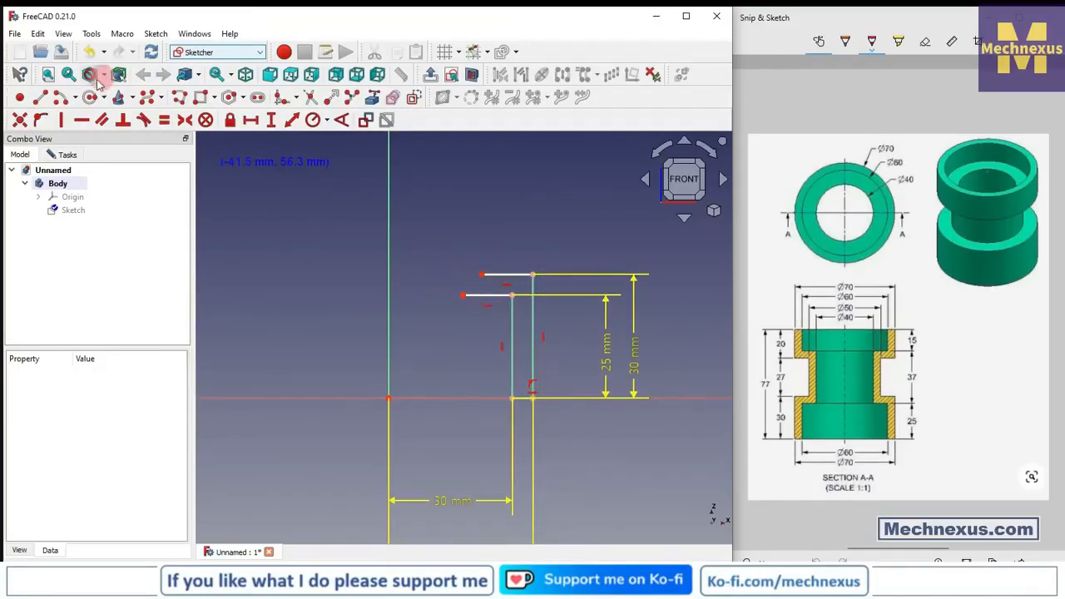
# Draw vertical lines upward from the free ends of both horizontal lines to the same height, the inner one about 28 mm long
pyautogui.click(481, 273)
pyautogui.click(480, 178)
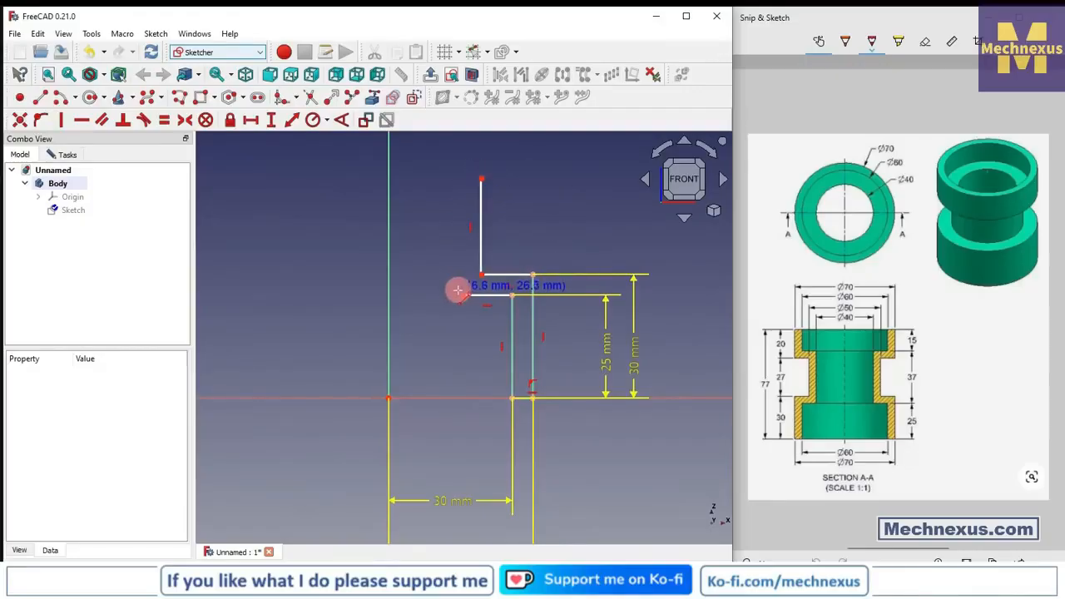
pyautogui.click(463, 295)
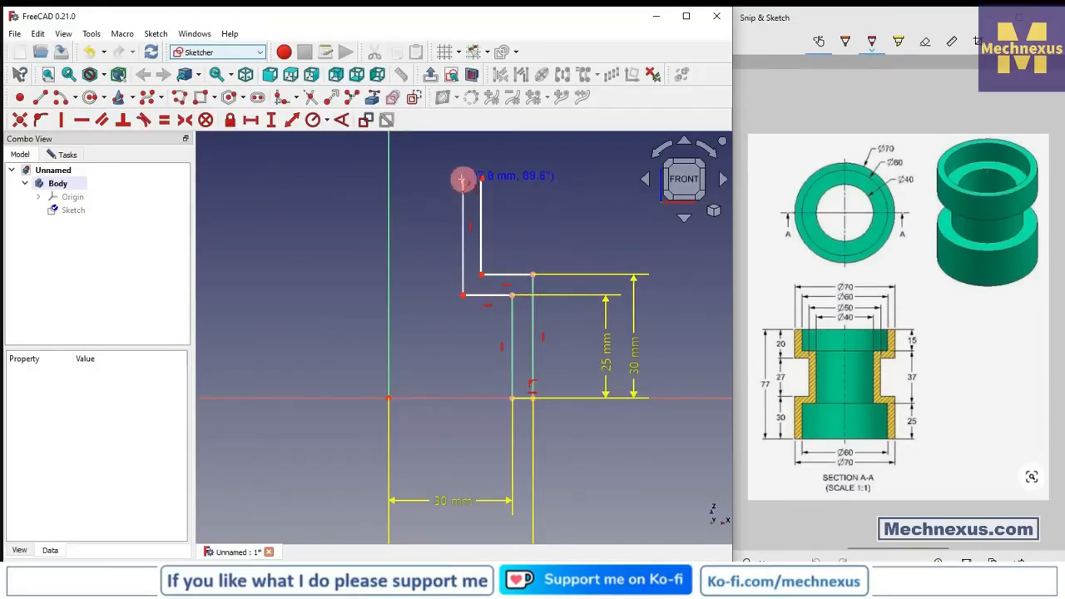
pyautogui.click(462, 179)
pyautogui.press('Escape')
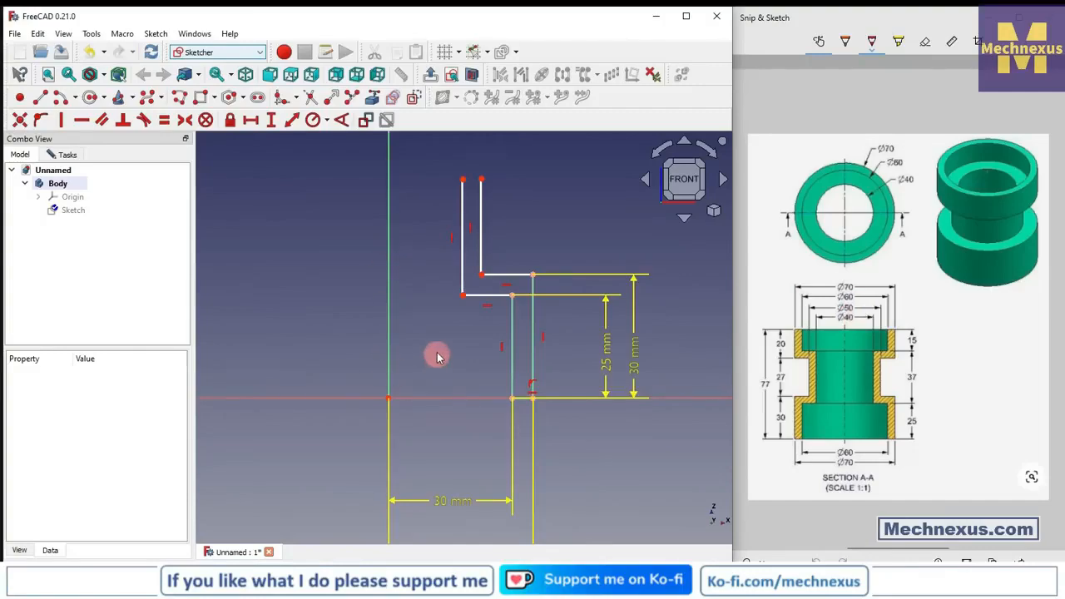
# Constrain the lower end of the inner upper vertical line to a horizontal distance of 20 mm from the origin
pyautogui.click(389, 399)
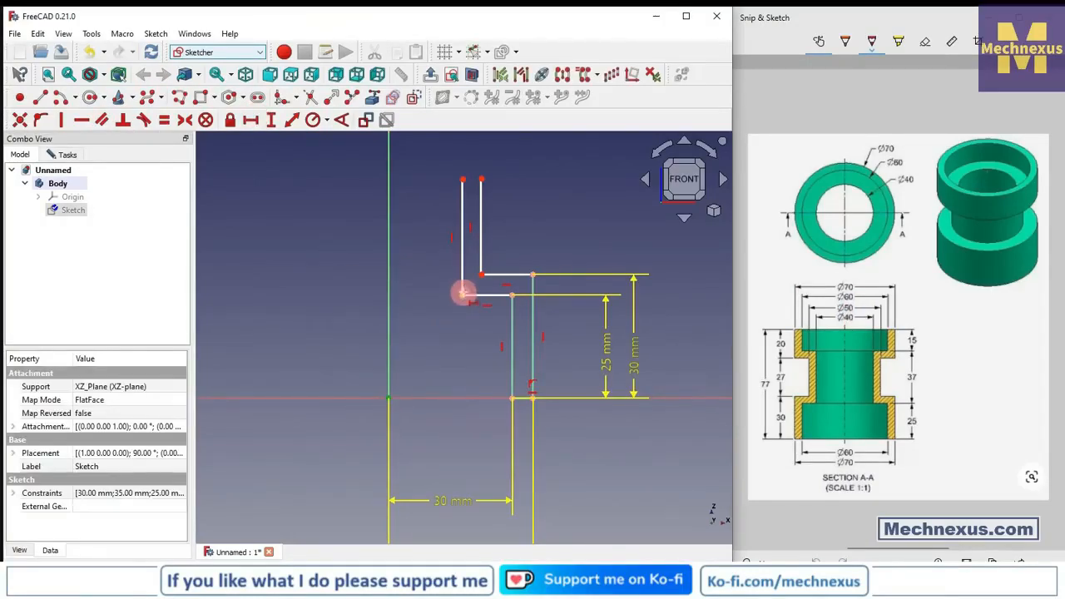
pyautogui.click(462, 293)
pyautogui.write('20')
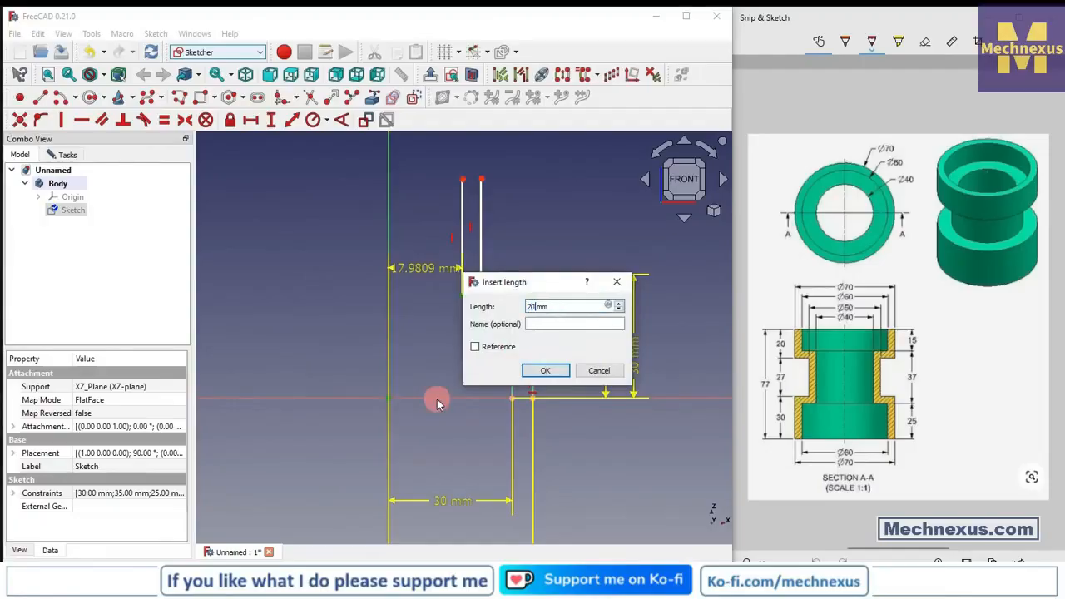
pyautogui.press('Return')
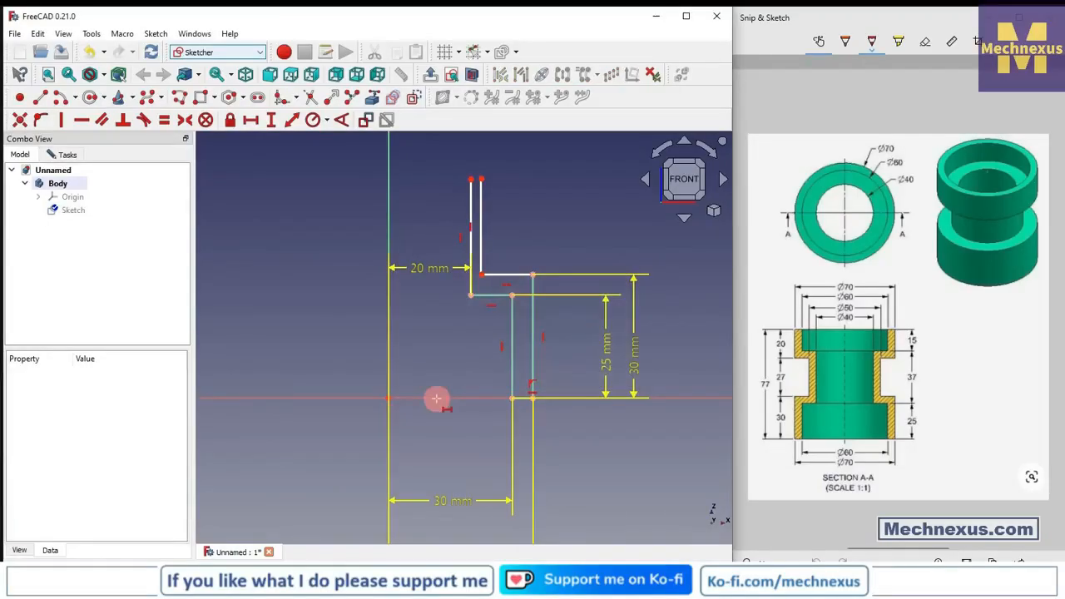
# Constrain the outer upper vertical line's lower end 25 mm horizontally from the origin, and place the 20 and 25 mm dimensions below the step
pyautogui.click(481, 273)
pyautogui.click(390, 396)
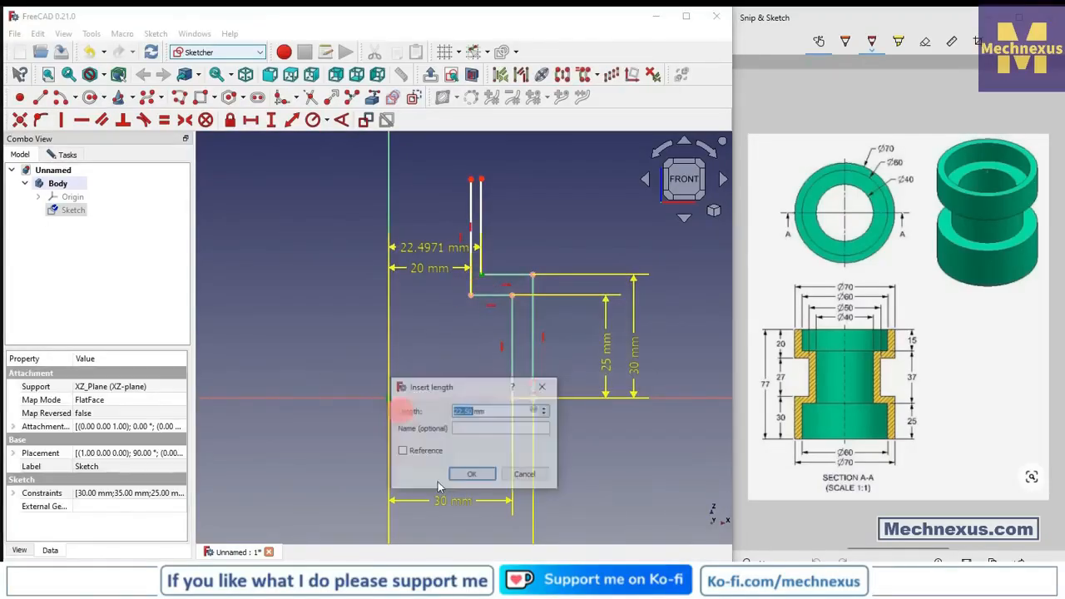
pyautogui.write('25')
pyautogui.press('Return')
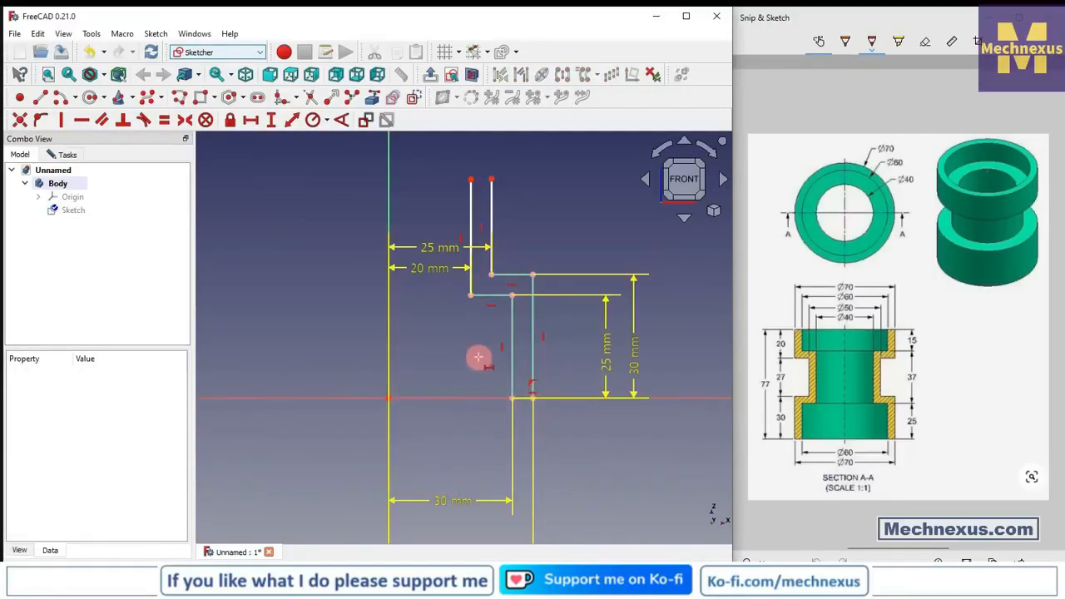
pyautogui.moveTo(424, 270); pyautogui.dragTo(430, 298)
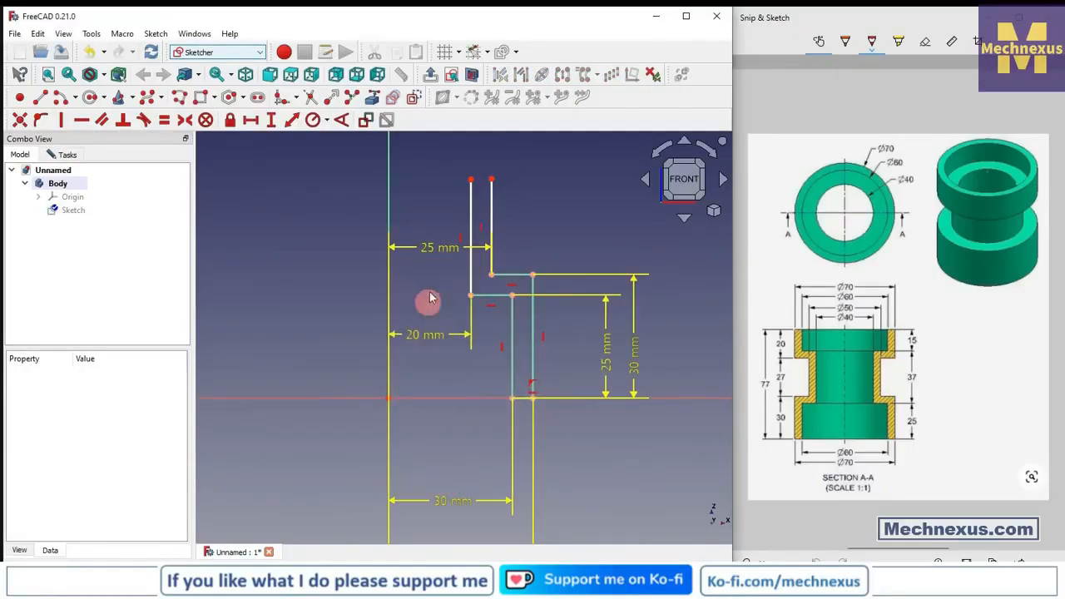
pyautogui.moveTo(433, 252); pyautogui.dragTo(433, 367)
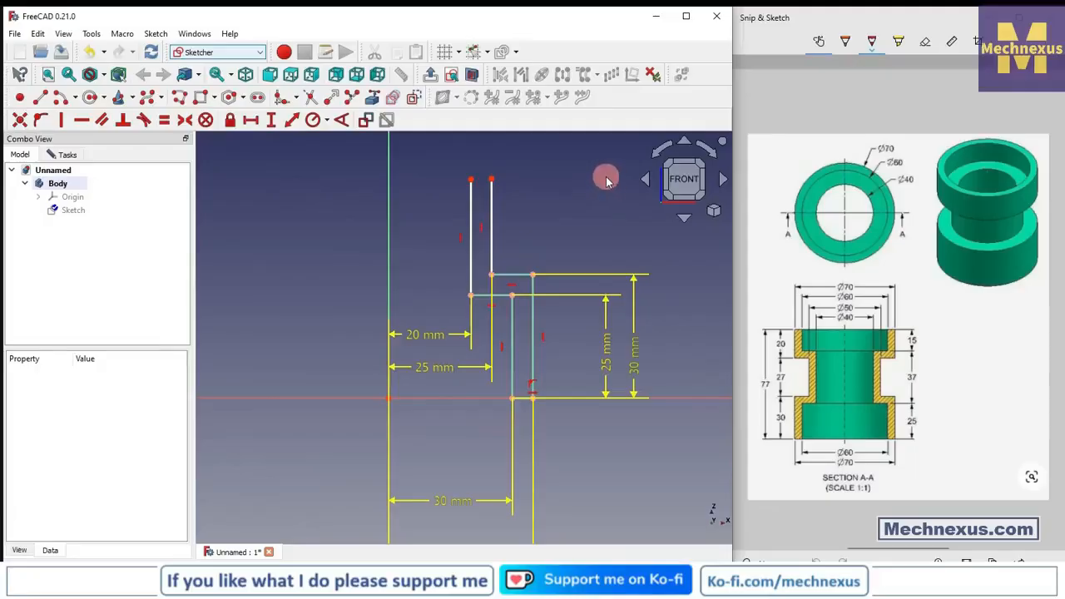
# Shorten the outer upper vertical line by moving its top endpoint below the inner line's top
pyautogui.scroll(2, 504, 179)
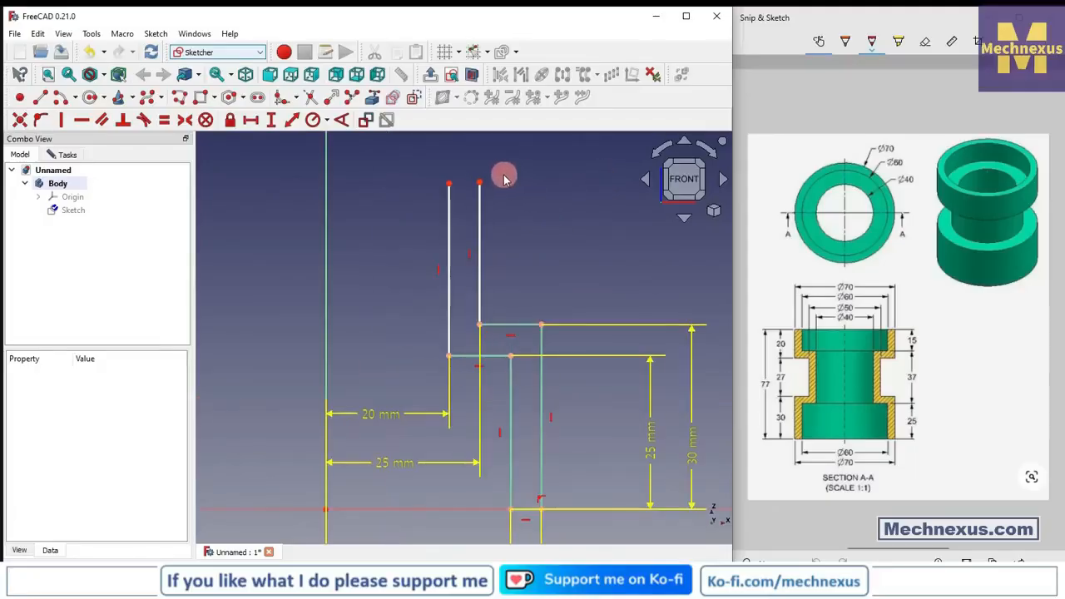
pyautogui.moveTo(481, 178); pyautogui.dragTo(479, 202)
pyautogui.scroll(-2, 510, 276)
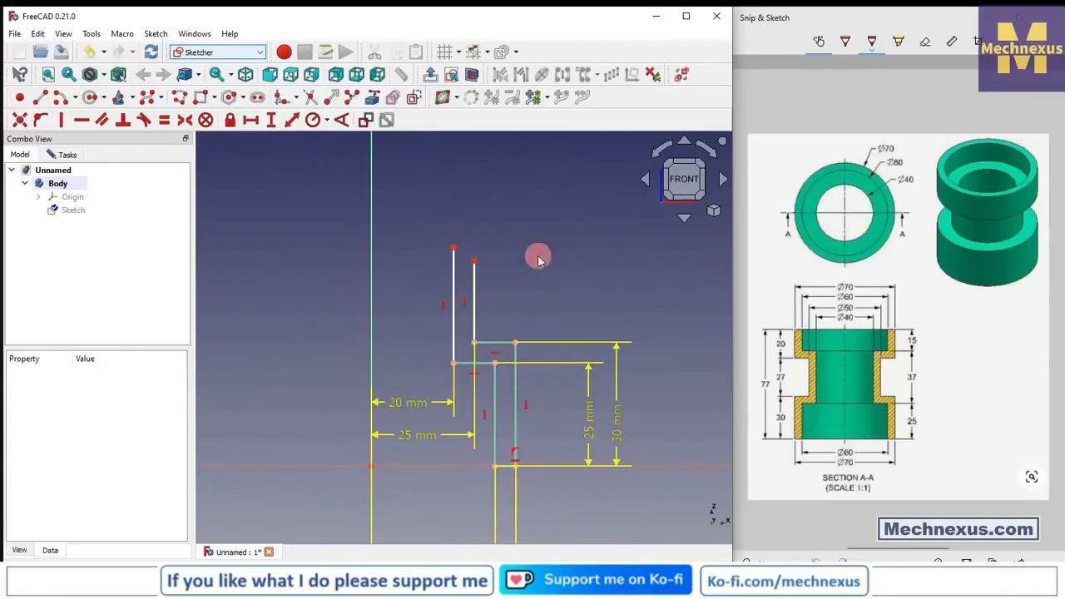
# Close the profile with a polyline between the open ends: about 13 mm outward, up, about 4 mm across, about 17 mm down, and back inward
pyautogui.click(39, 97)
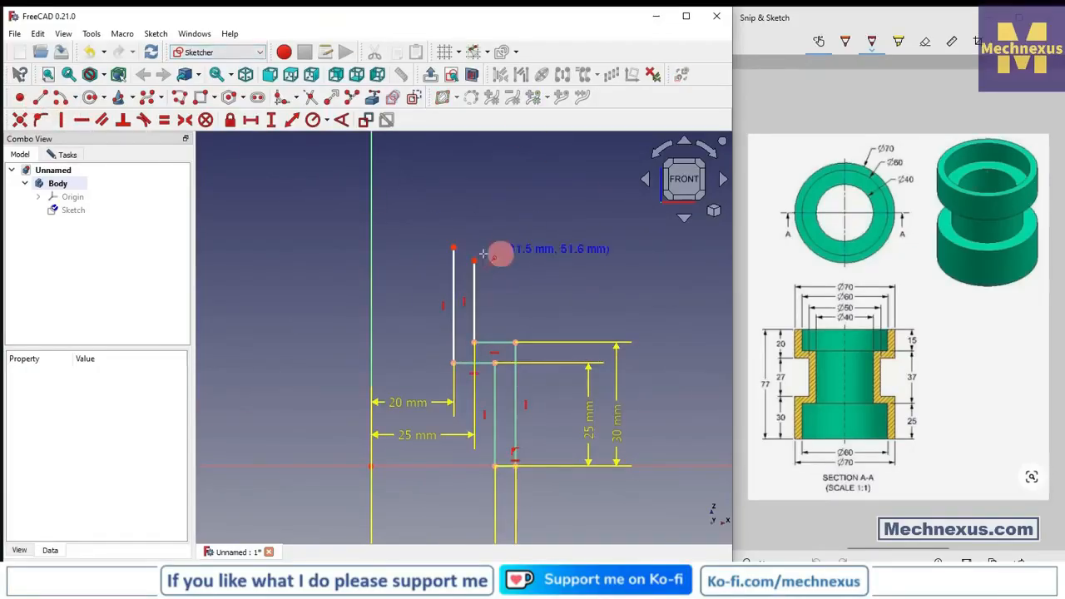
pyautogui.click(454, 247)
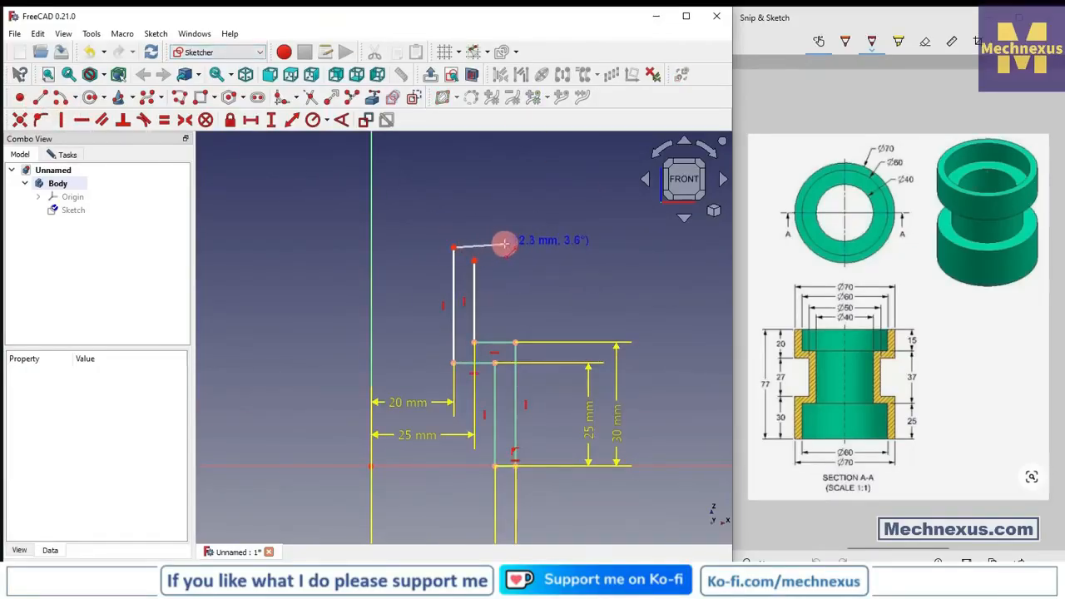
pyautogui.click(507, 245)
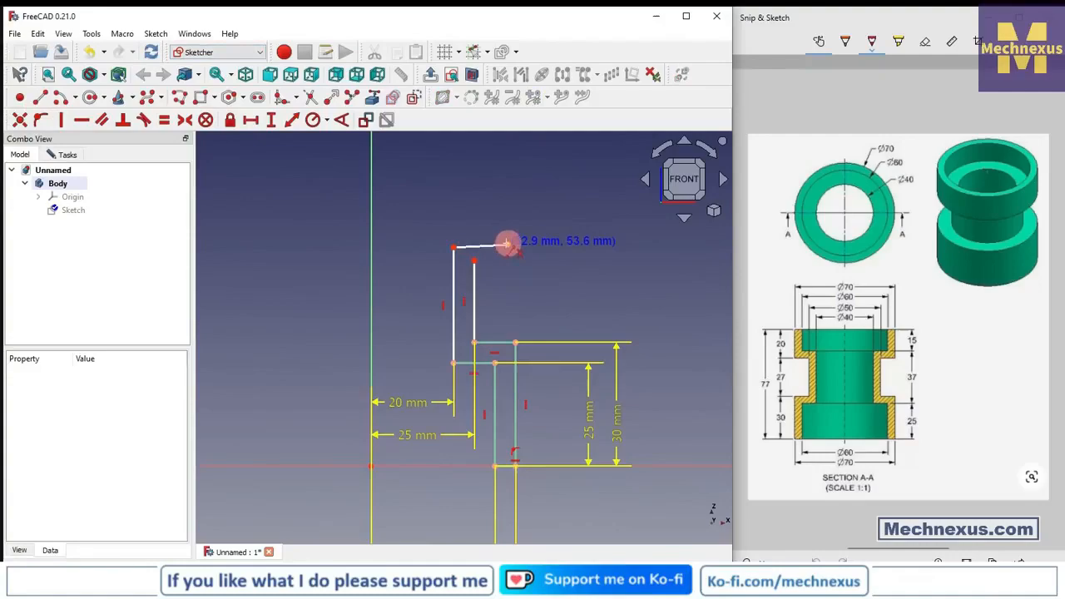
pyautogui.click(508, 190)
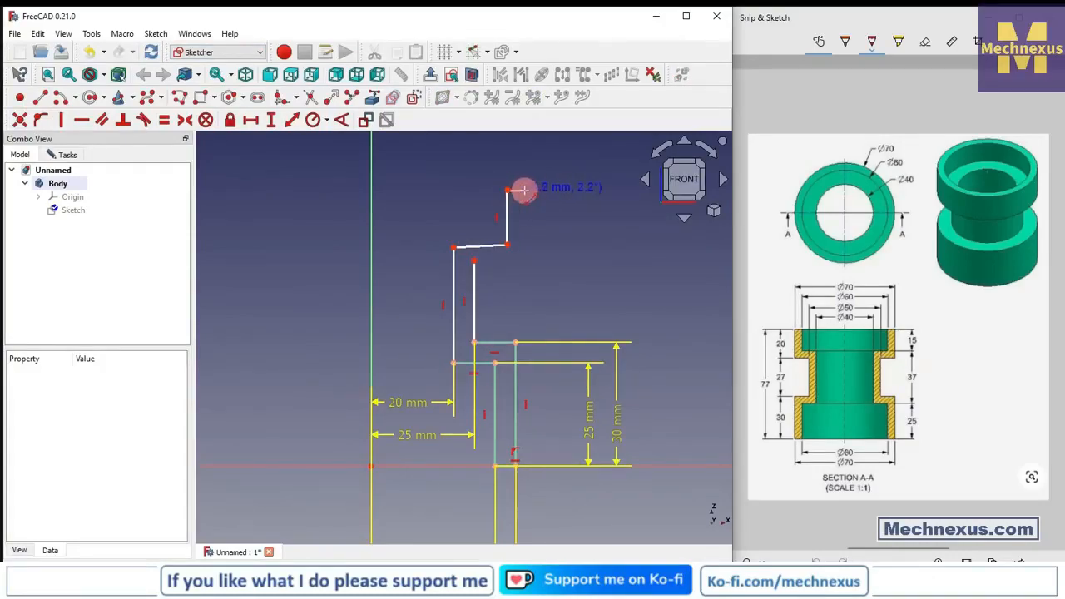
pyautogui.click(525, 192)
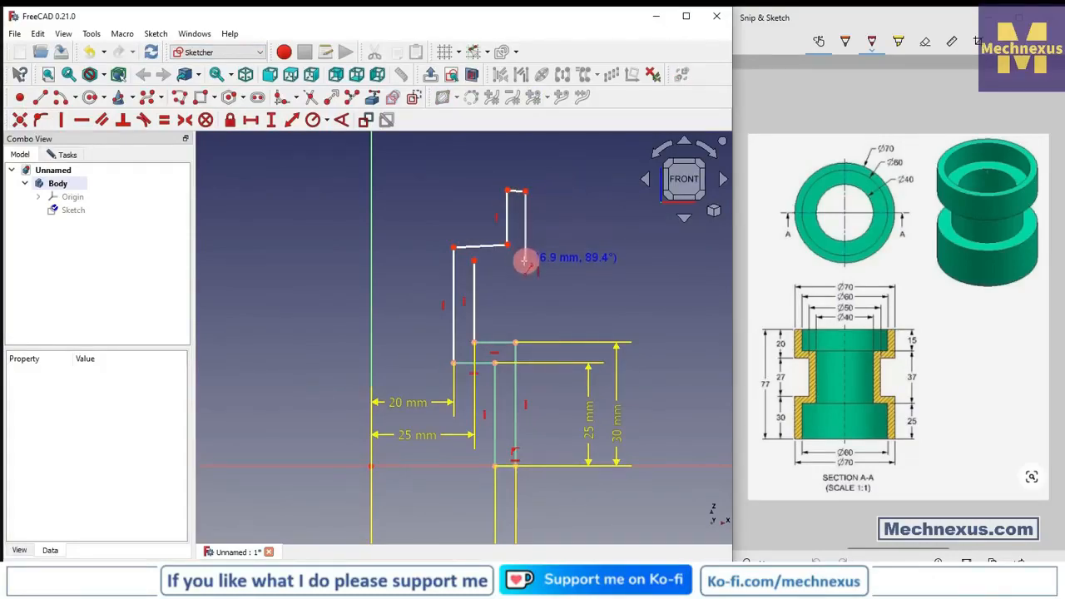
pyautogui.click(473, 262)
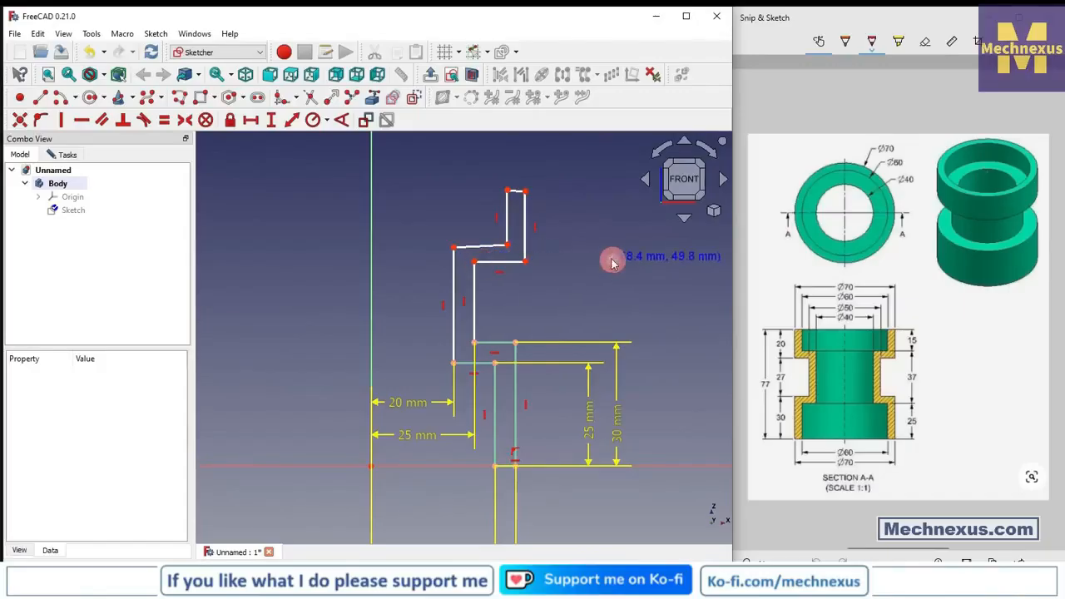
# Constrain the slanted inner step line and the short top edge of the upper flange to be horizontal
pyautogui.click(482, 246)
pyautogui.click(81, 120)
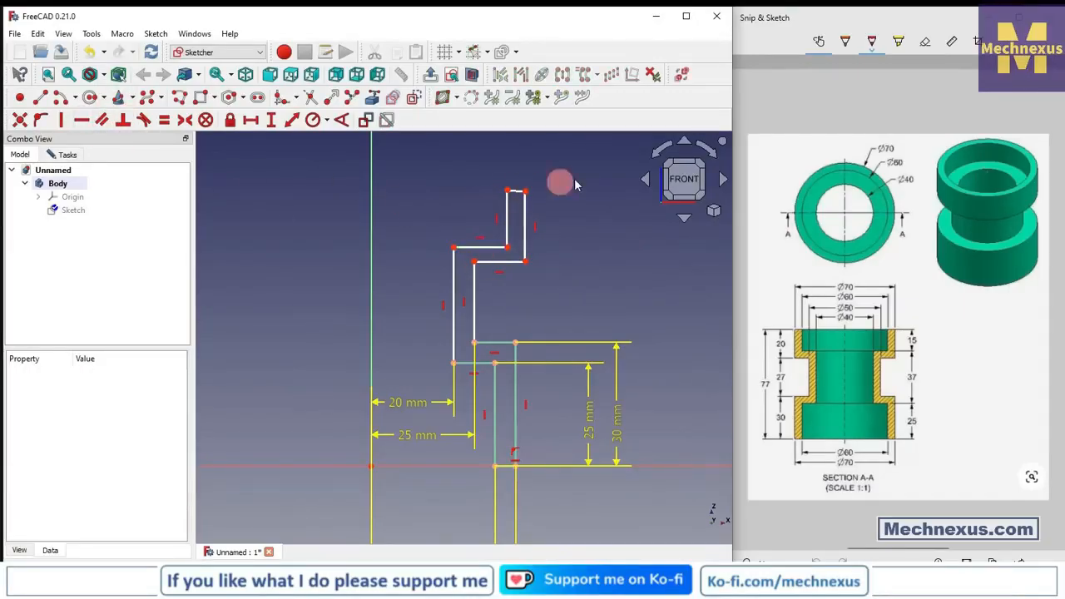
pyautogui.click(517, 192)
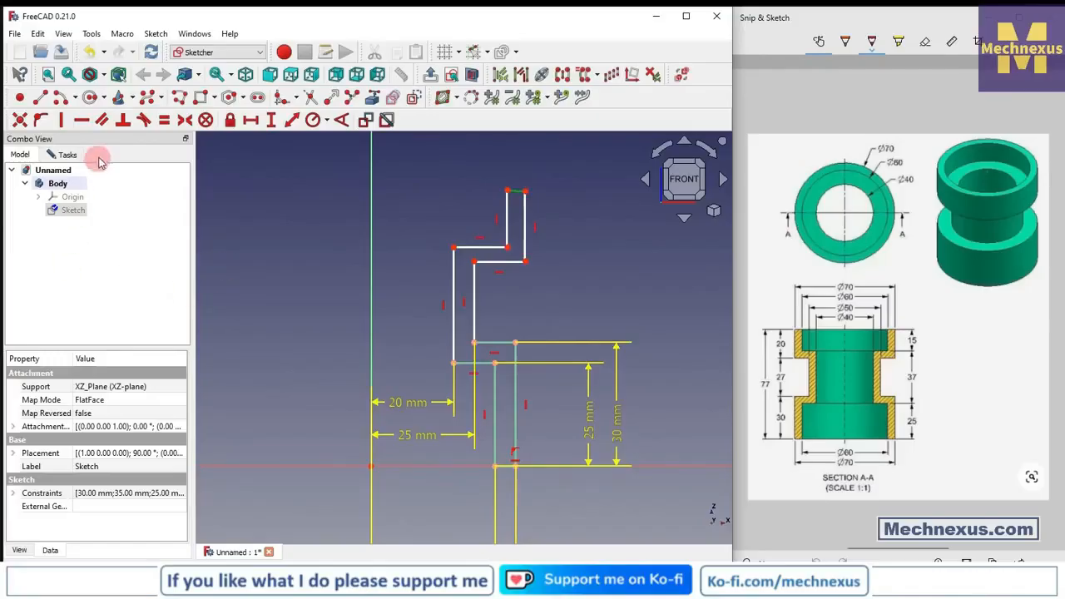
pyautogui.click(80, 121)
pyautogui.click(336, 257)
# Align the upper flange's lower outer corner vertically with the lower flange's upper outer corner
pyautogui.scroll(-4, 549, 327)
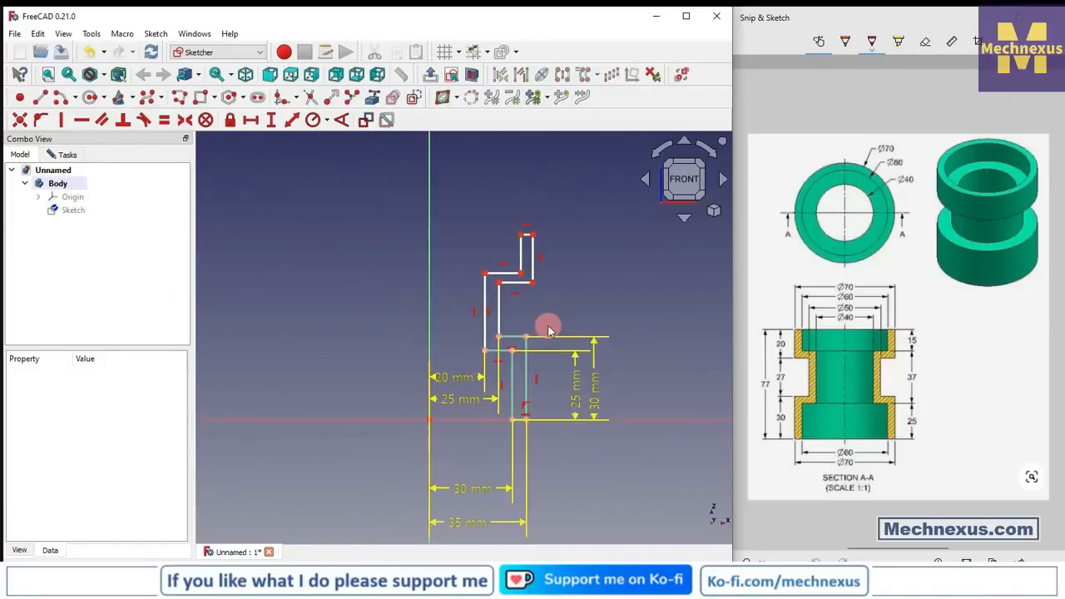
pyautogui.scroll(2, 520, 306)
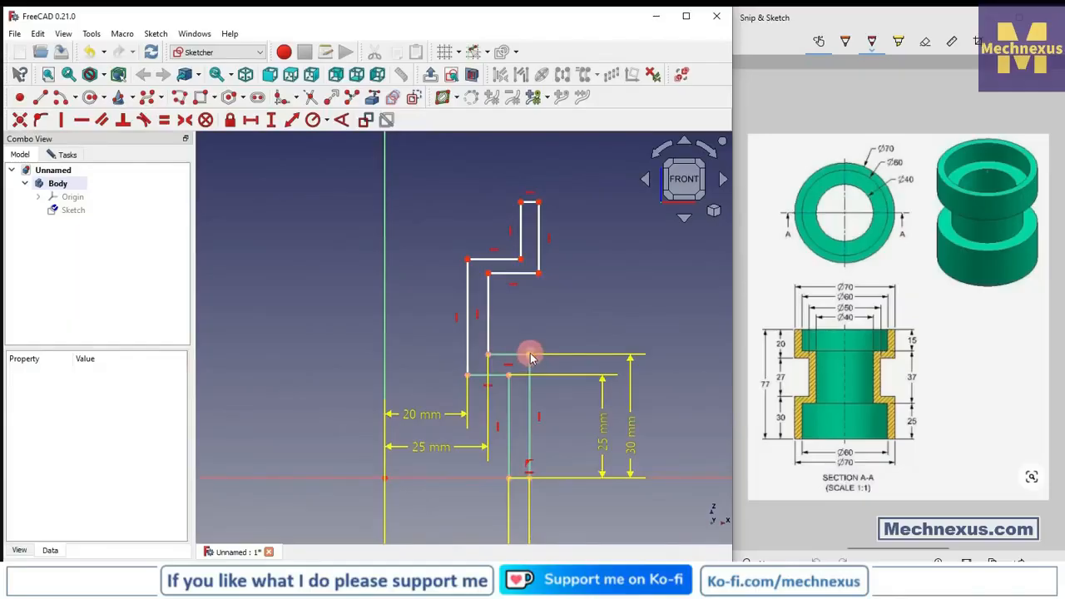
pyautogui.click(530, 356)
pyautogui.click(540, 275)
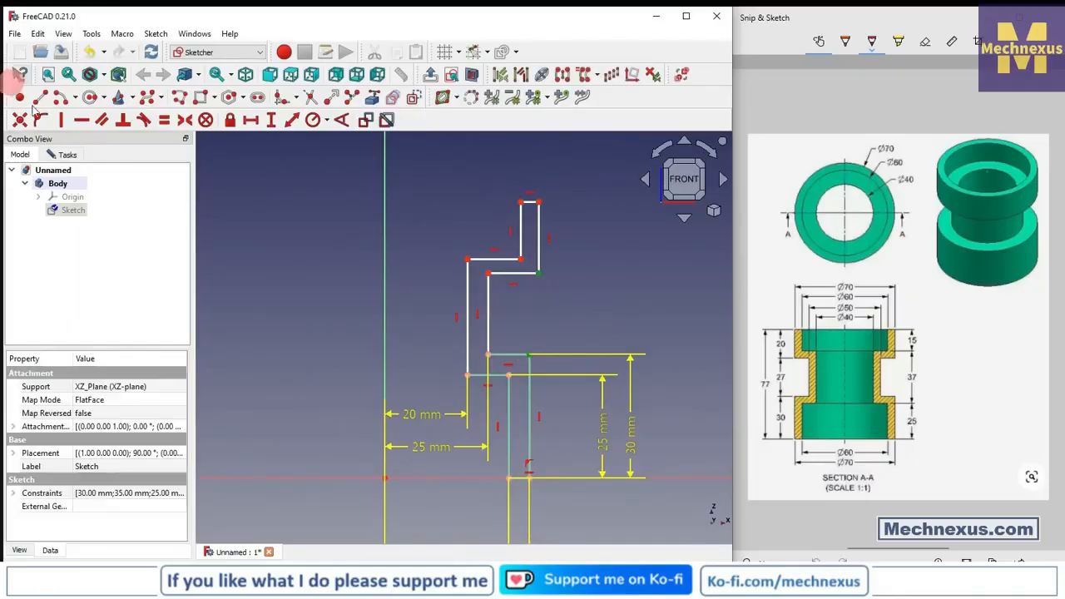
pyautogui.click(64, 120)
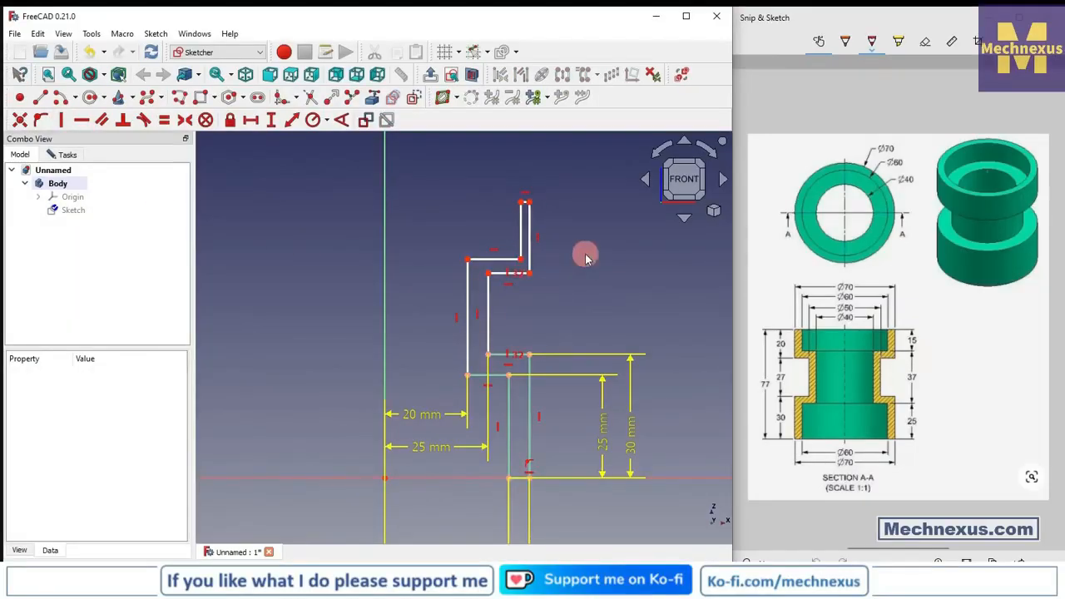
# Widen the upper flange's wall to about 5 mm by moving its inner vertical line closer to the axis
pyautogui.scroll(2, 506, 231)
pyautogui.moveTo(537, 243); pyautogui.dragTo(506, 238)
pyautogui.scroll(-1, 452, 275)
pyautogui.scroll(-1, 452, 274)
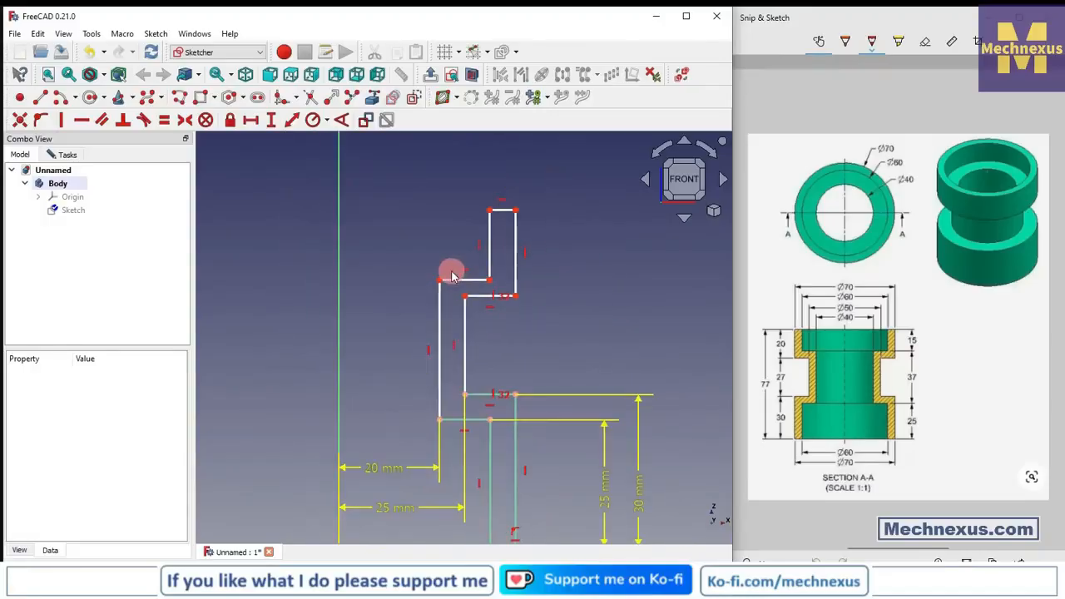
# Align the upper flange's inner step corner vertically with the lower flange's inner step corner
pyautogui.scroll(-3, 449, 287)
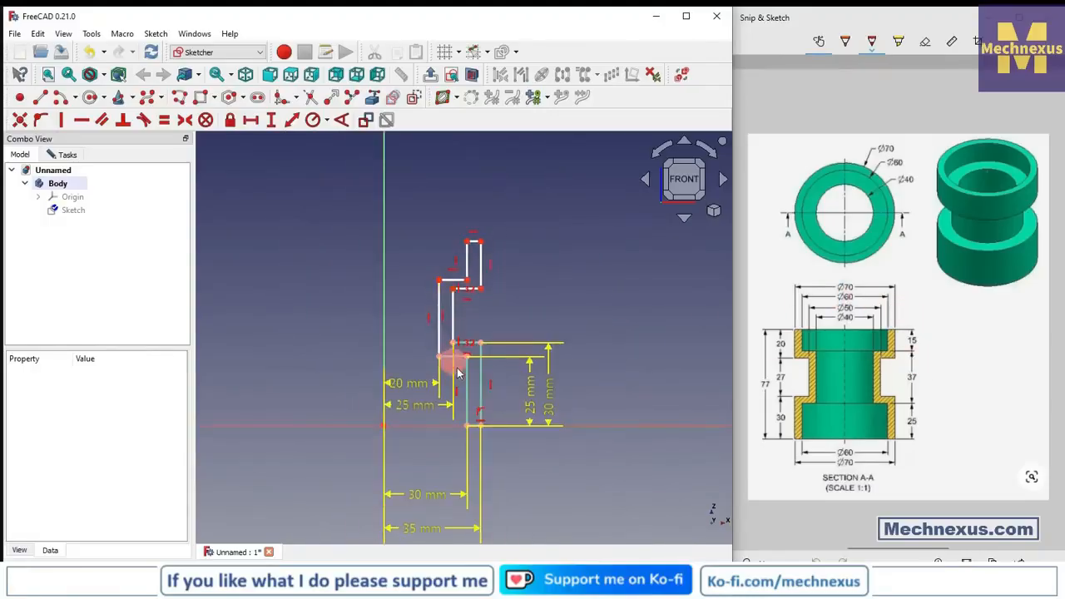
pyautogui.scroll(2, 460, 364)
pyautogui.click(471, 351)
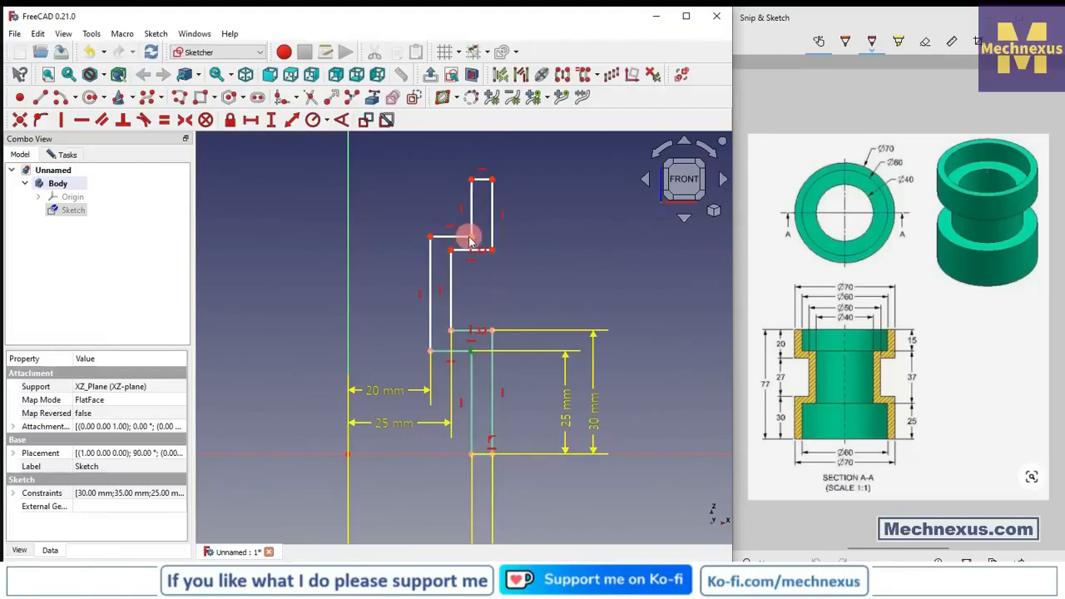
pyautogui.click(61, 119)
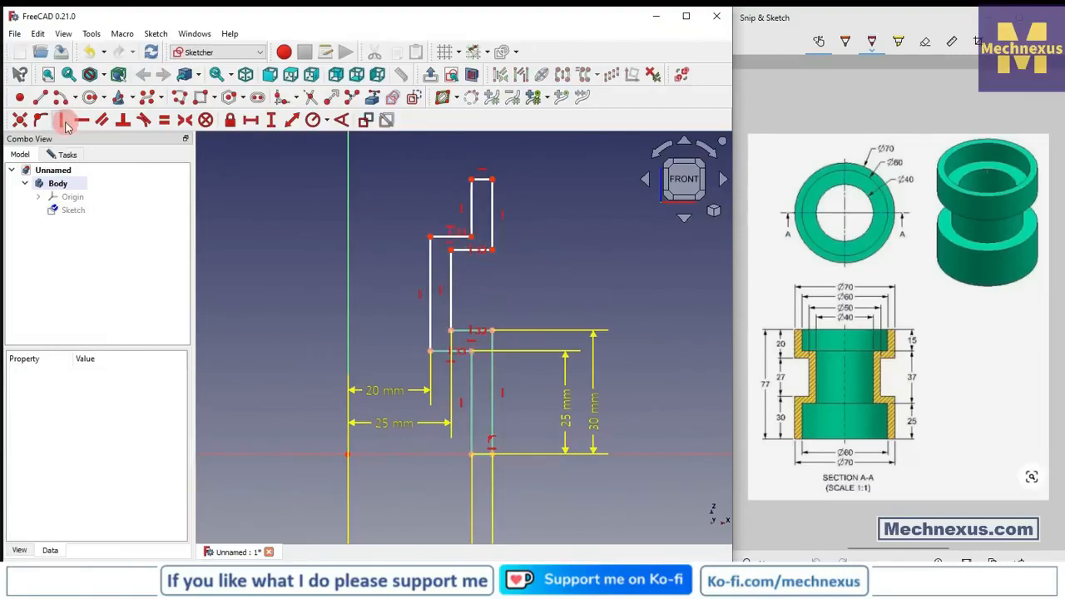
# Dimension the profile's overall height as 77 mm between the outer bottom and outer top corners
pyautogui.scroll(-1, 499, 214)
pyautogui.scroll(-1, 478, 194)
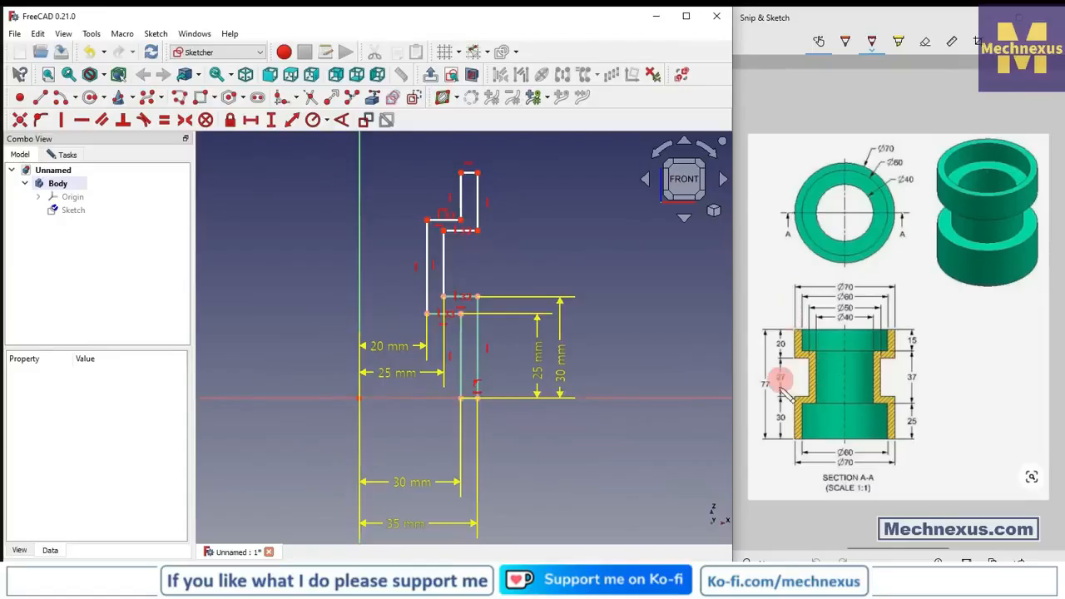
pyautogui.click(271, 120)
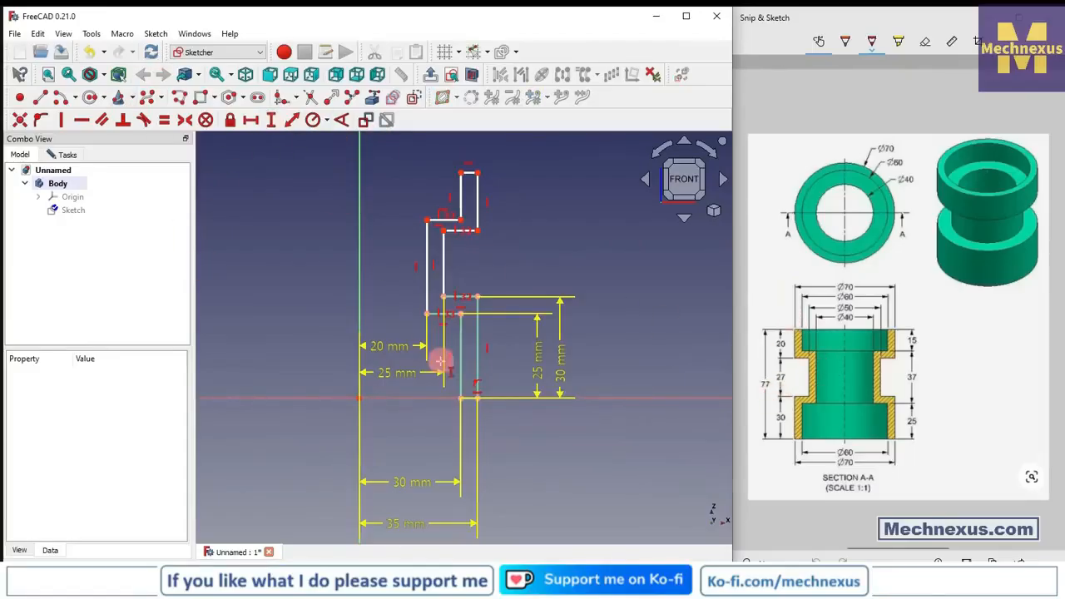
pyautogui.click(476, 399)
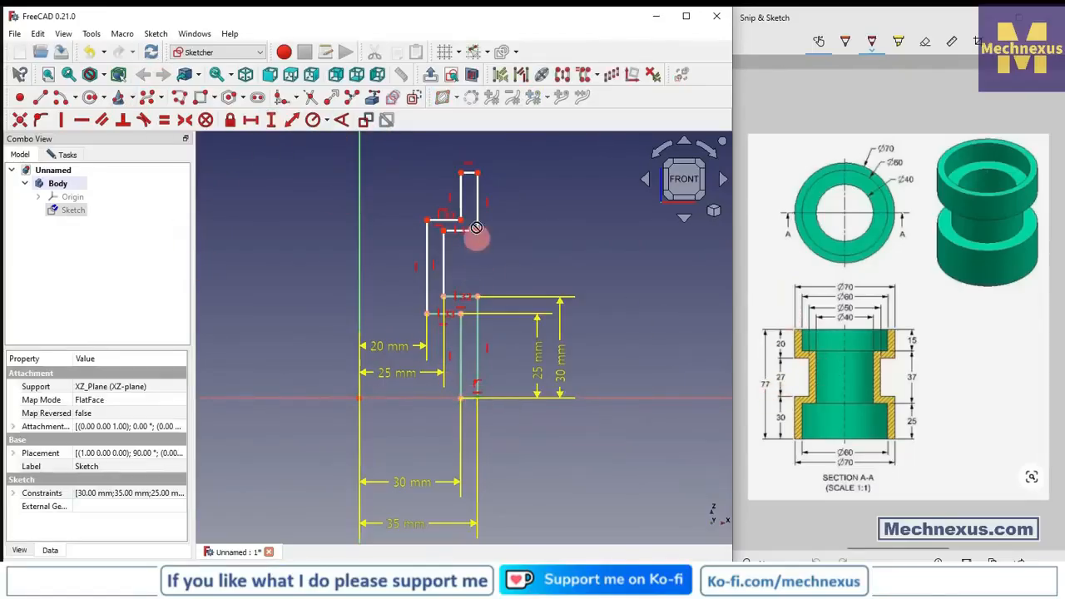
pyautogui.click(478, 175)
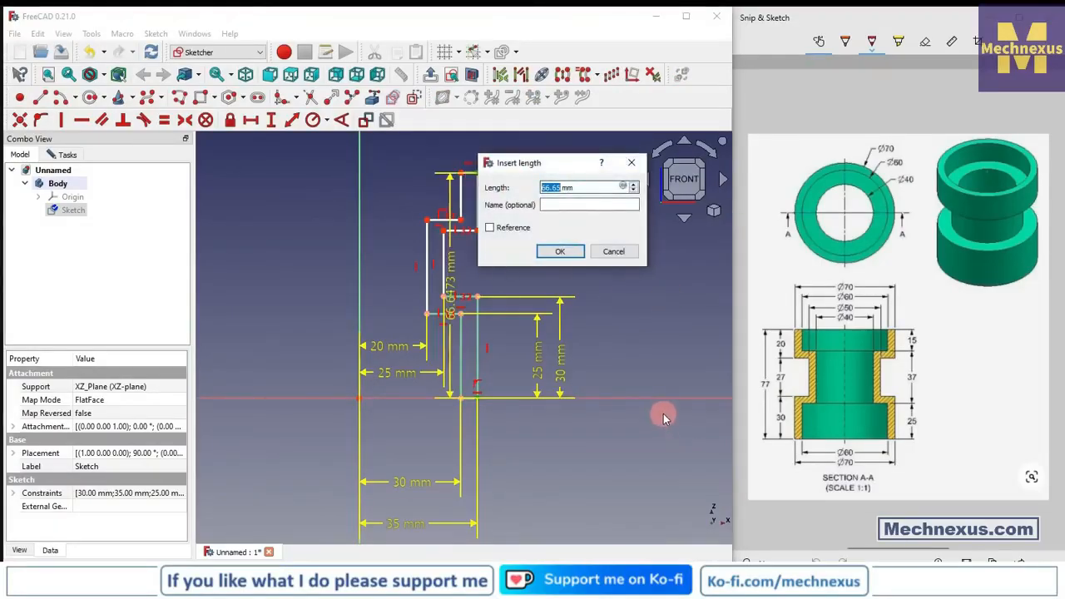
pyautogui.write('77')
pyautogui.press('Return')
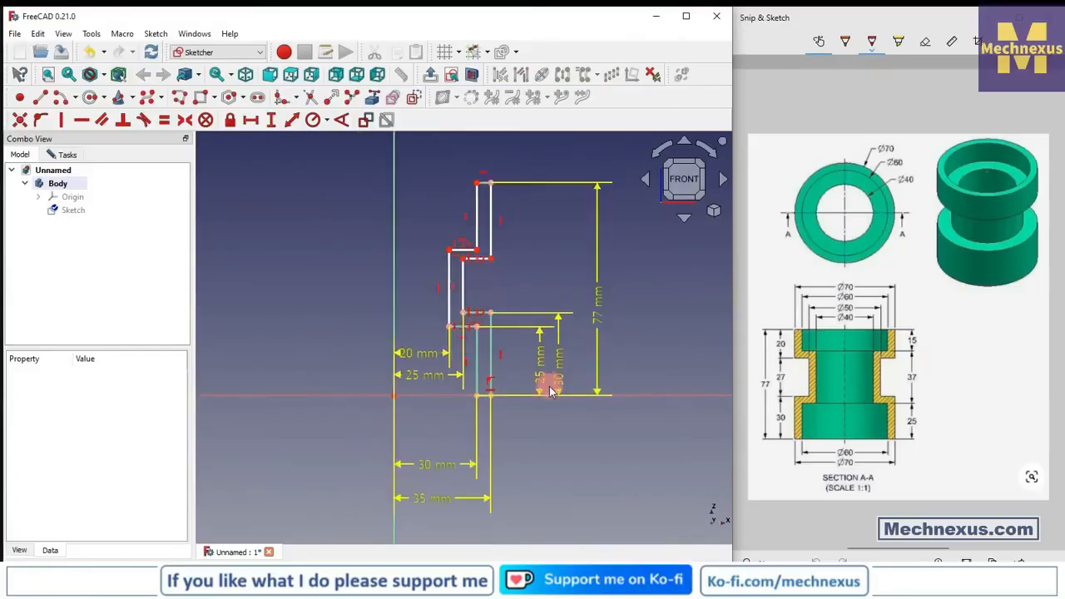
# Constrain the upper flange's inner vertical line to 15 mm and place its dimension clear above the profile
pyautogui.scroll(-3, 552, 379)
pyautogui.scroll(3, 550, 295)
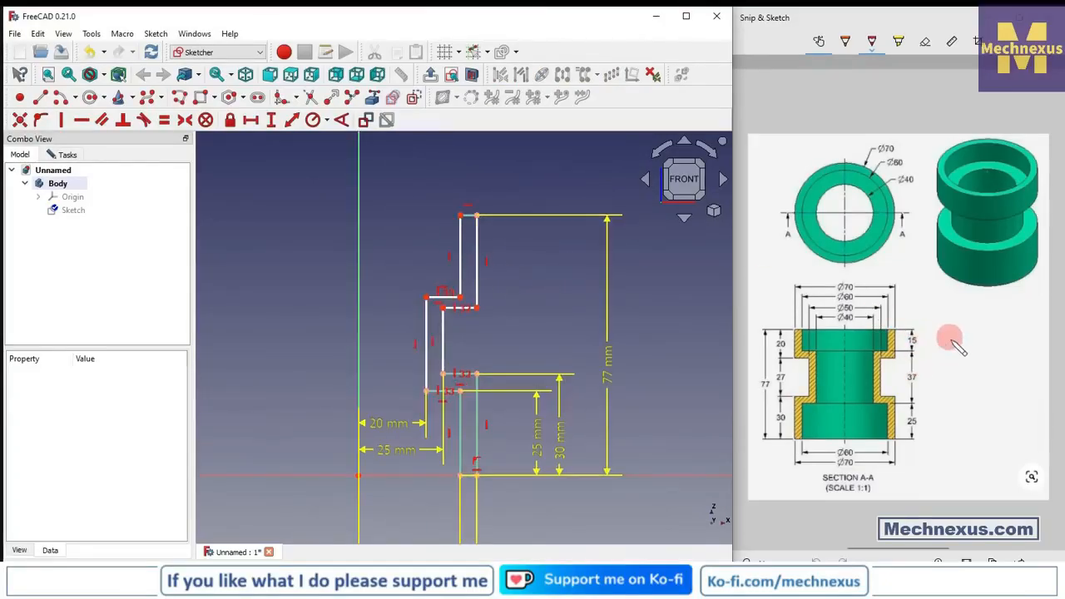
pyautogui.click(272, 119)
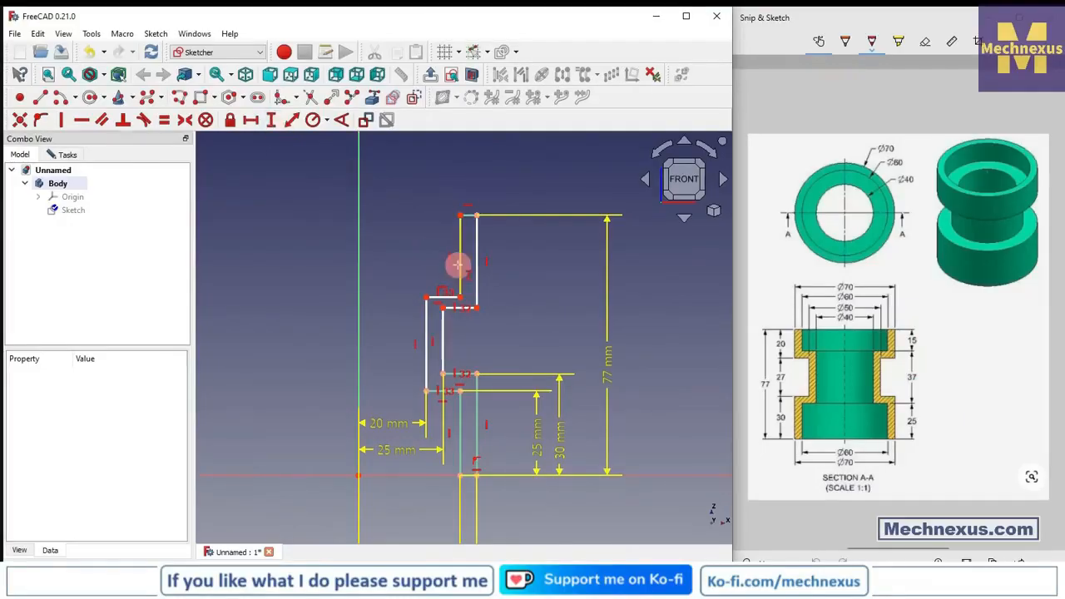
pyautogui.click(459, 265)
pyautogui.write('15')
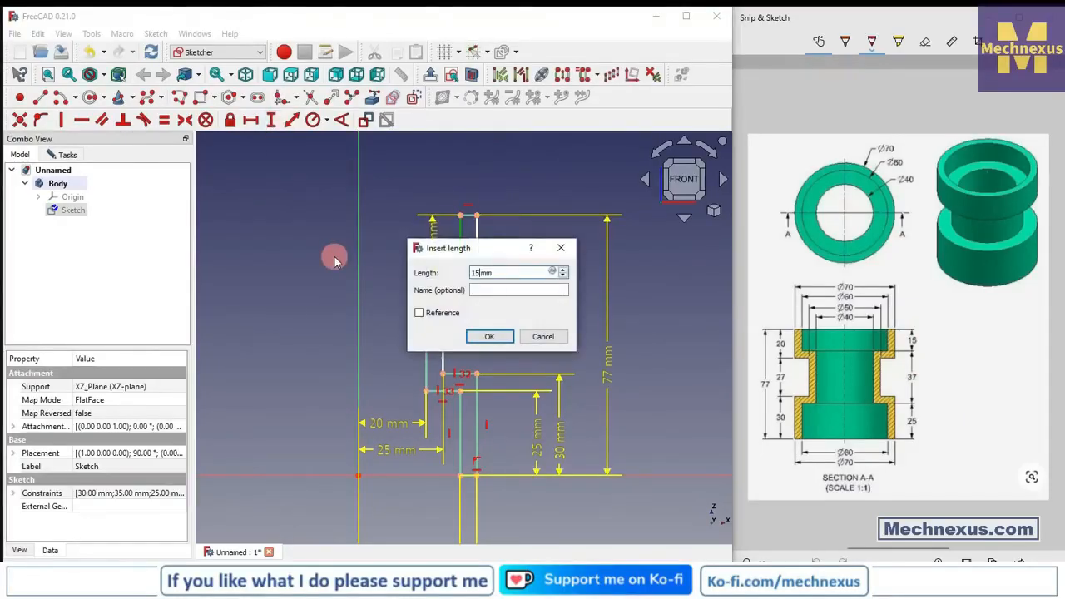
pyautogui.press('Return')
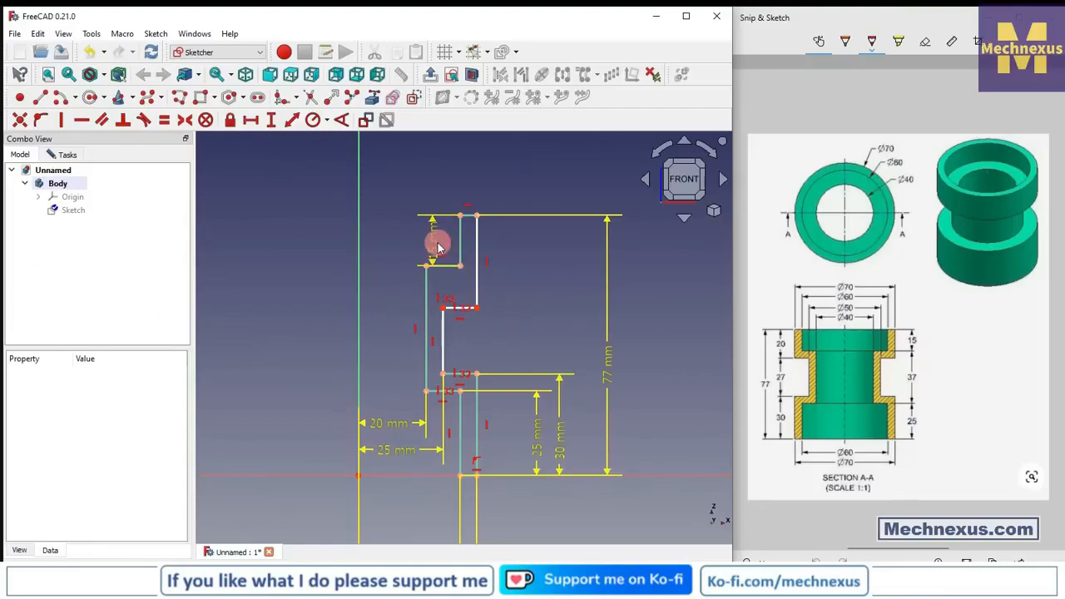
pyautogui.moveTo(439, 247); pyautogui.dragTo(413, 173)
# Constrain the upper flange's outer vertical line to a height of 20 mm
pyautogui.click(612, 345)
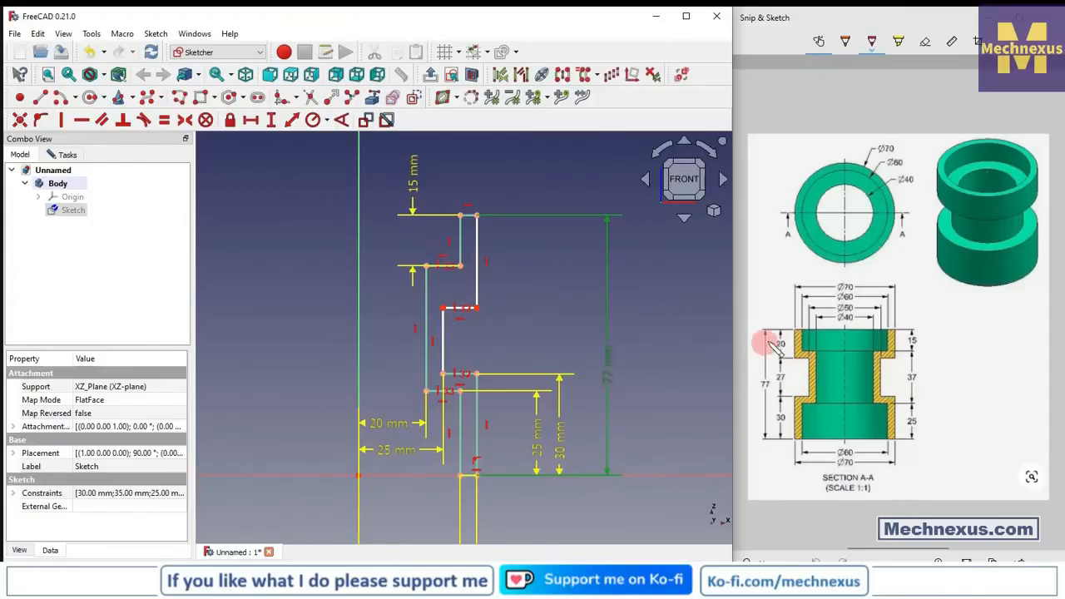
pyautogui.click(478, 287)
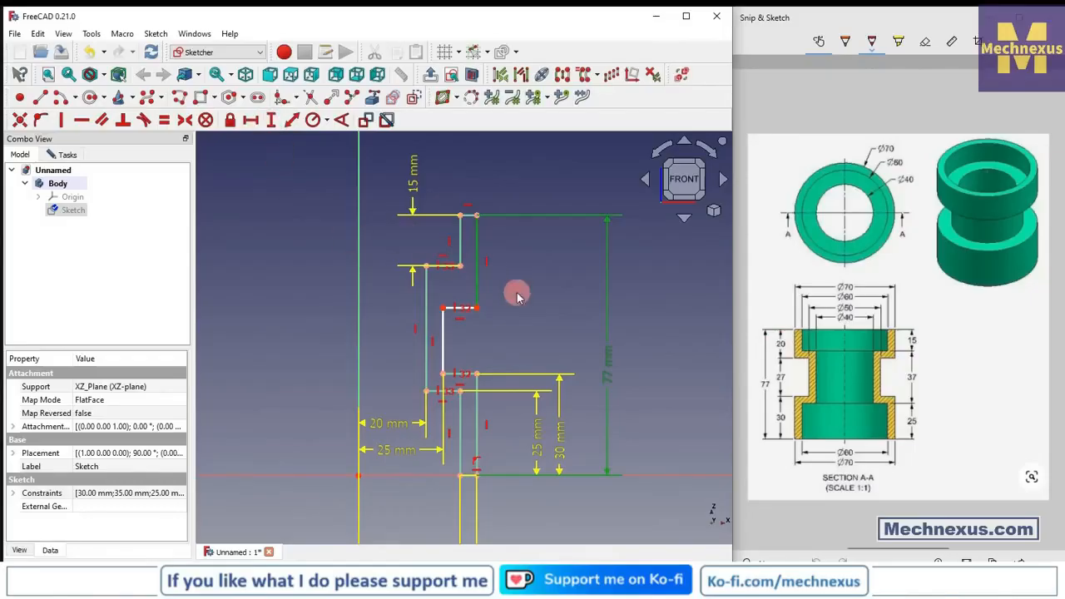
pyautogui.click(561, 309)
pyautogui.click(476, 278)
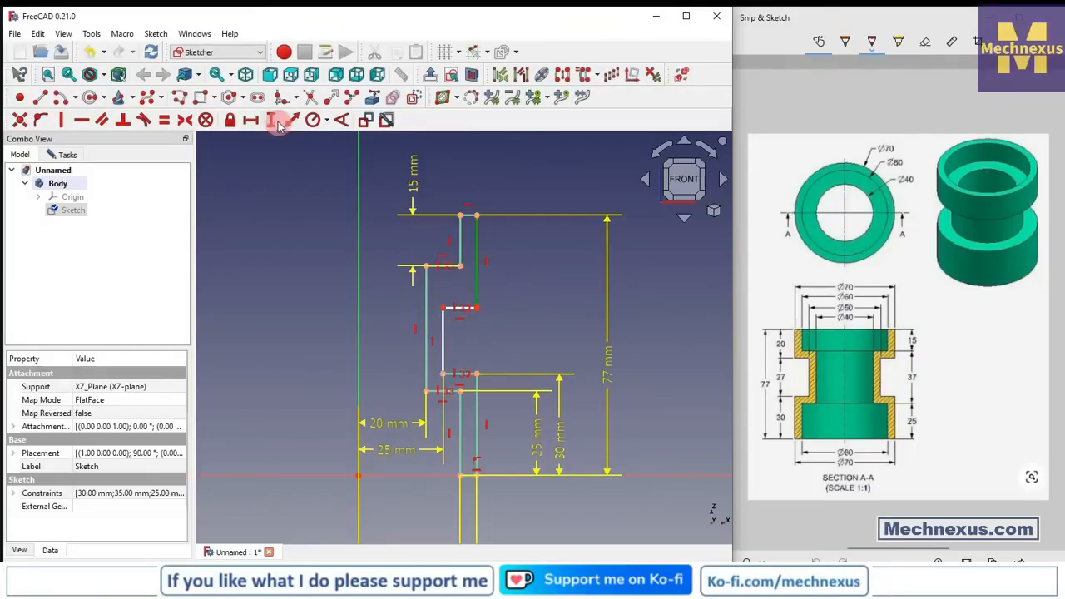
pyautogui.click(272, 119)
pyautogui.write('2mm')
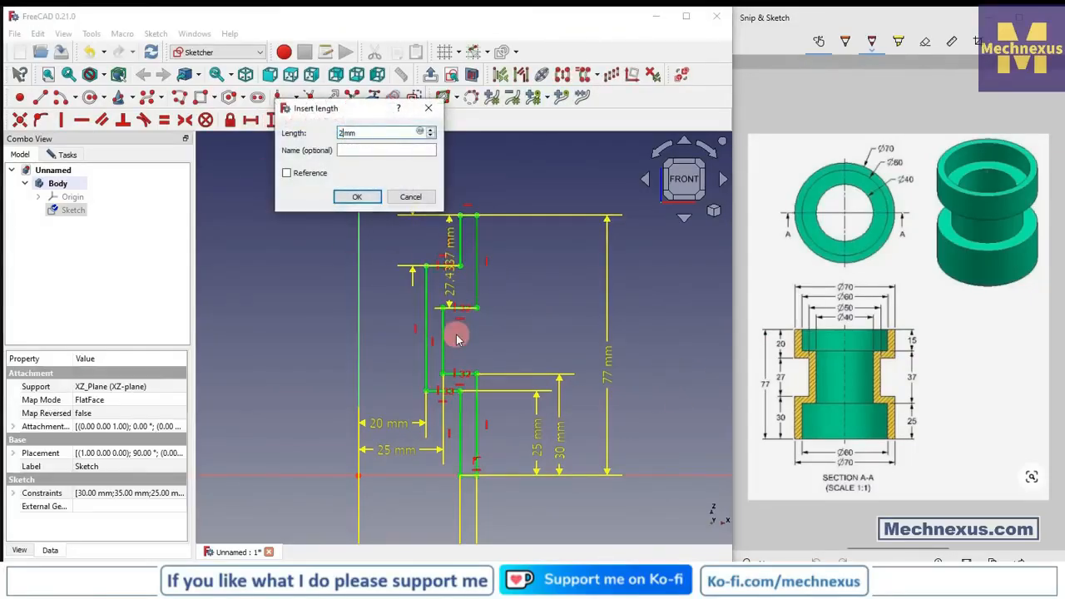
pyautogui.write('0')
pyautogui.press('Return')
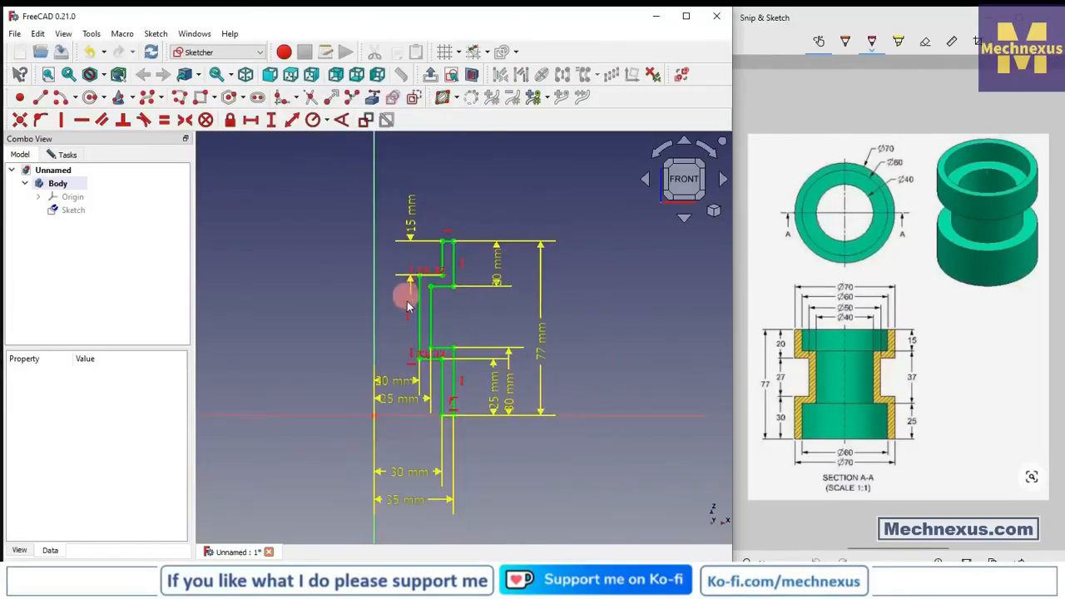
# Finish editing the section profile sketch and return to the part model
pyautogui.scroll(1, 417, 369)
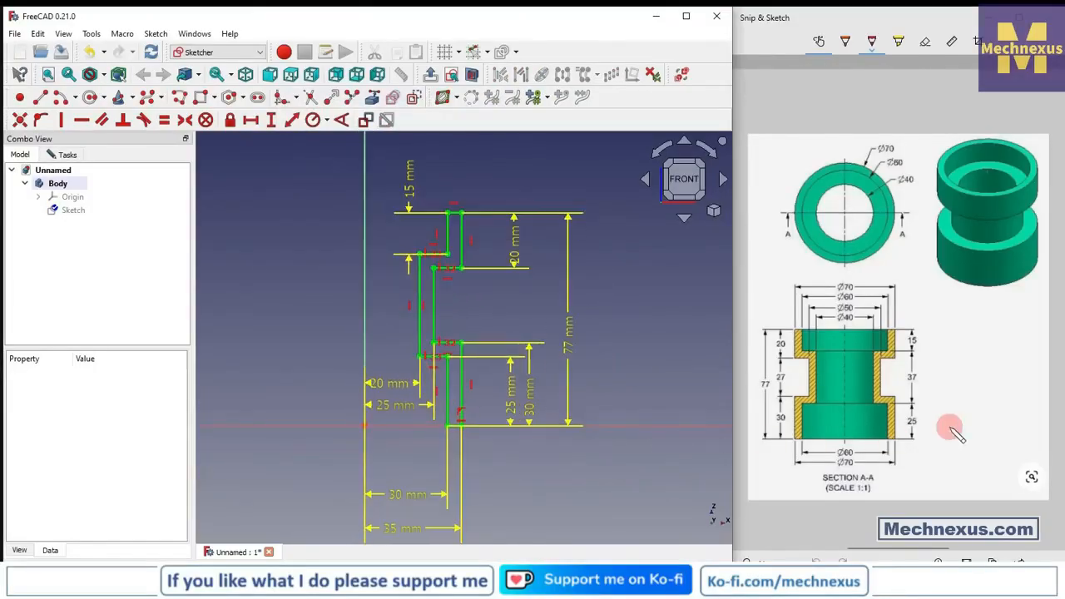
pyautogui.scroll(-1, 468, 407)
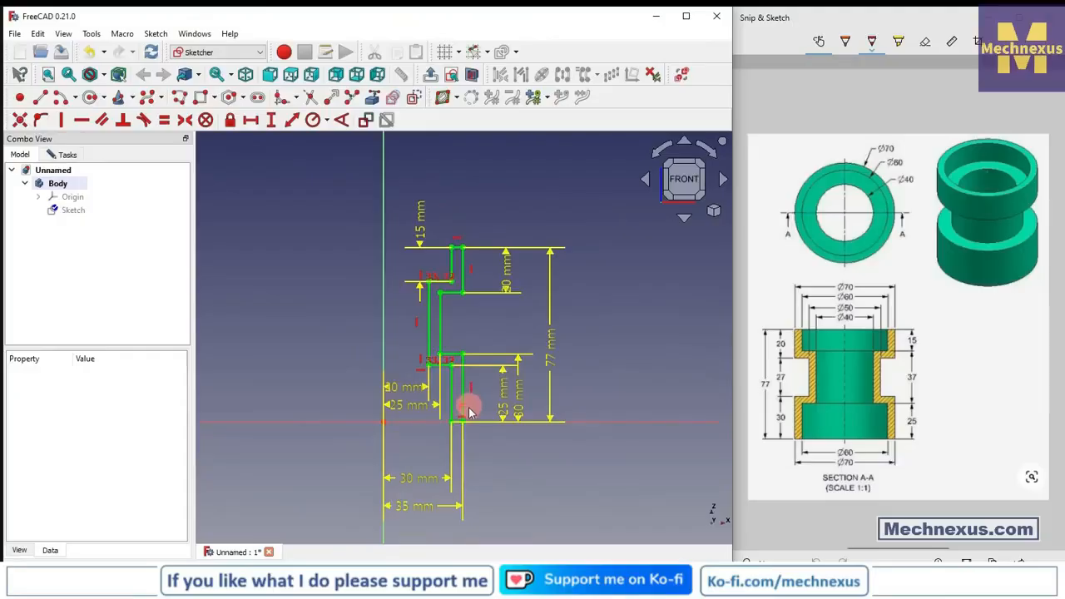
pyautogui.click(69, 155)
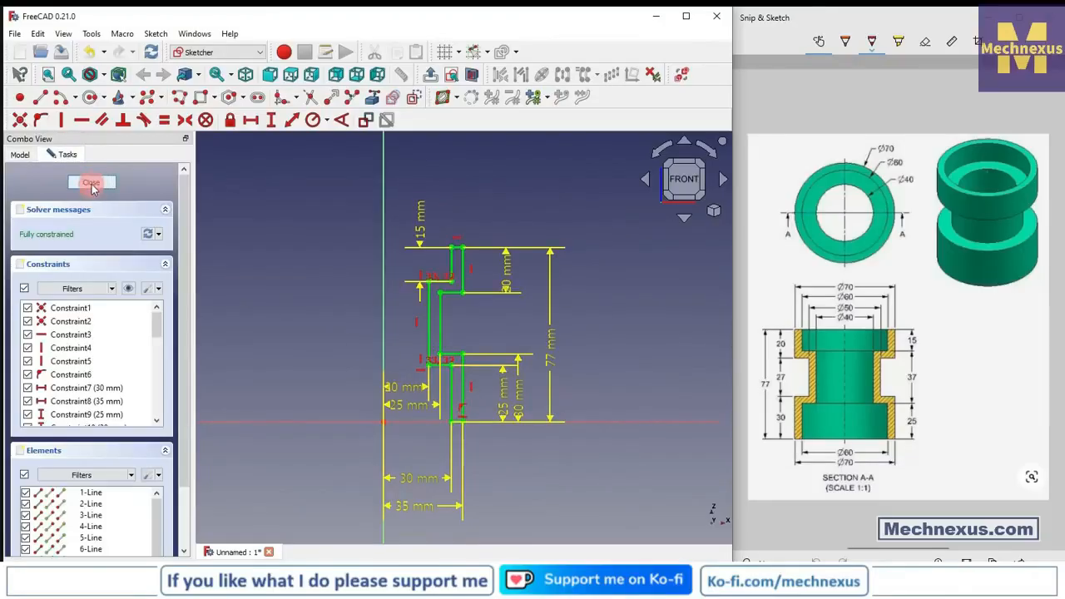
pyautogui.click(90, 182)
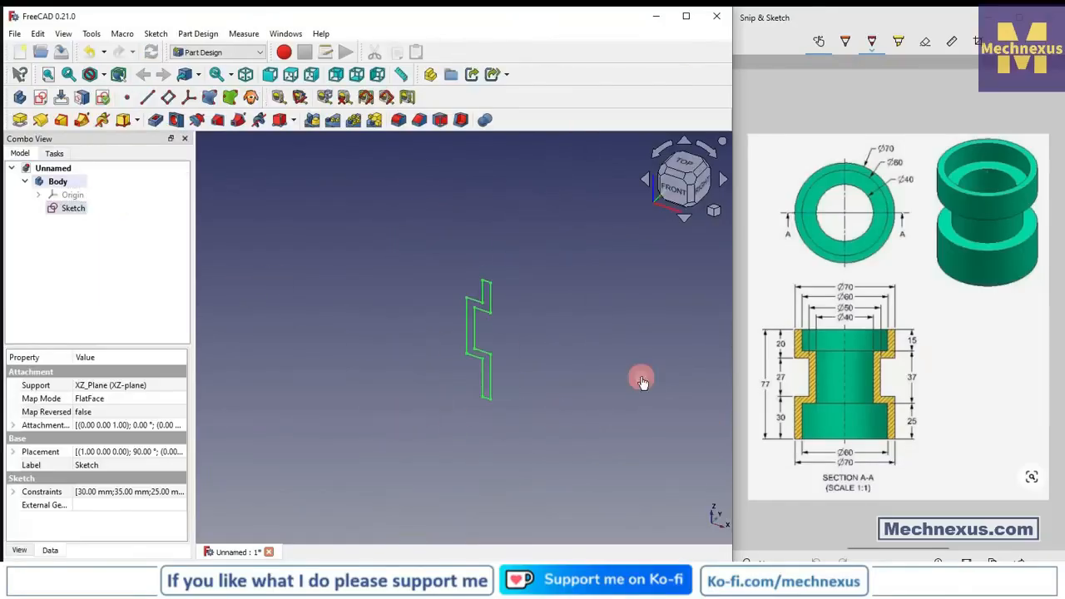
# Revolve the section sketch 360° about the vertical sketch axis and narrow the model tree area
pyautogui.click(59, 212)
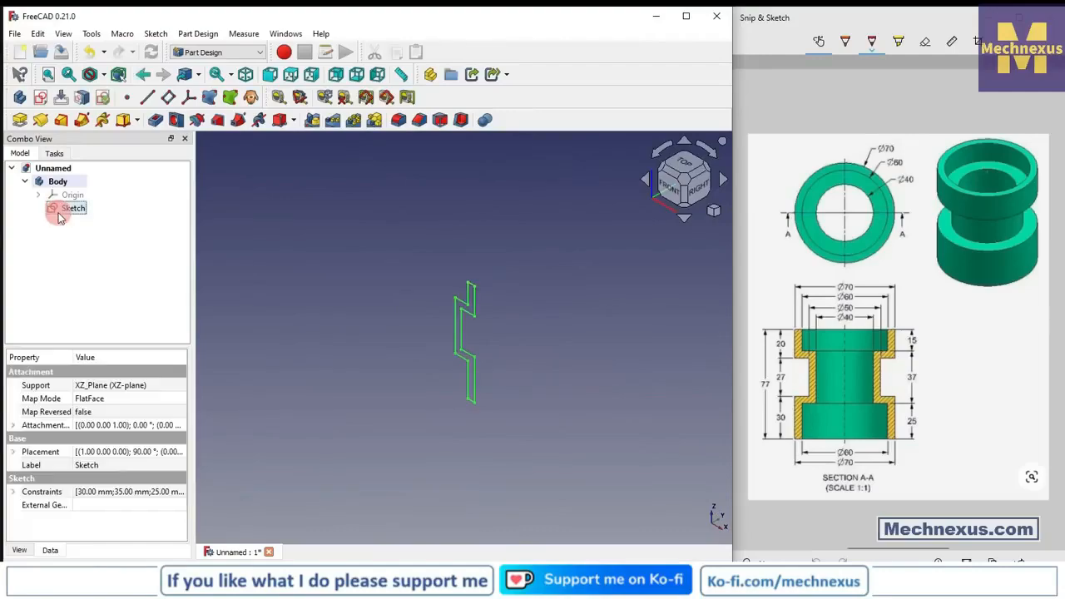
pyautogui.click(41, 122)
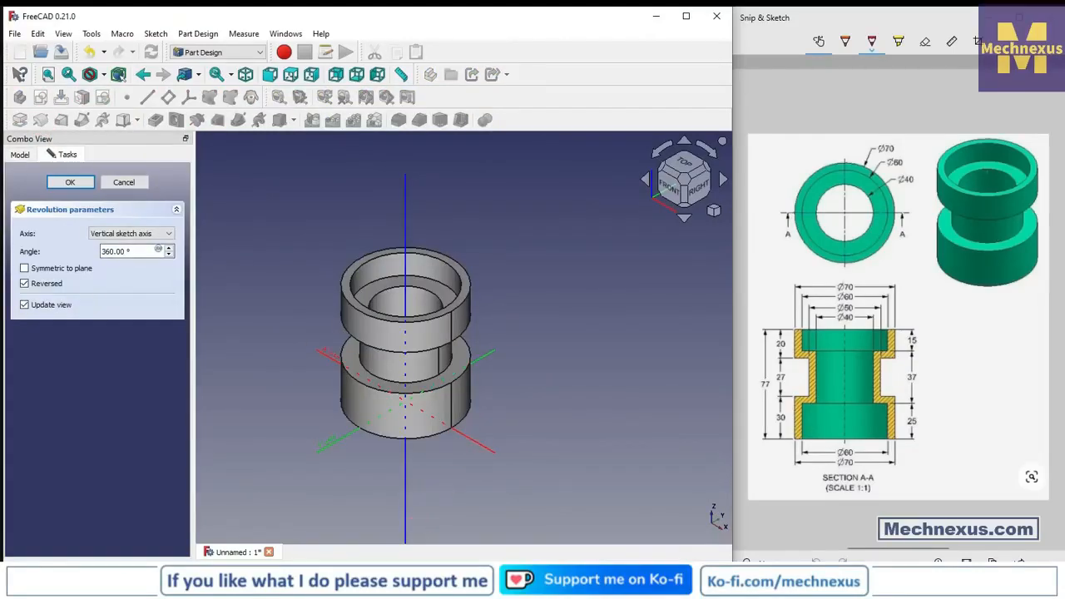
pyautogui.click(188, 254)
pyautogui.click(70, 181)
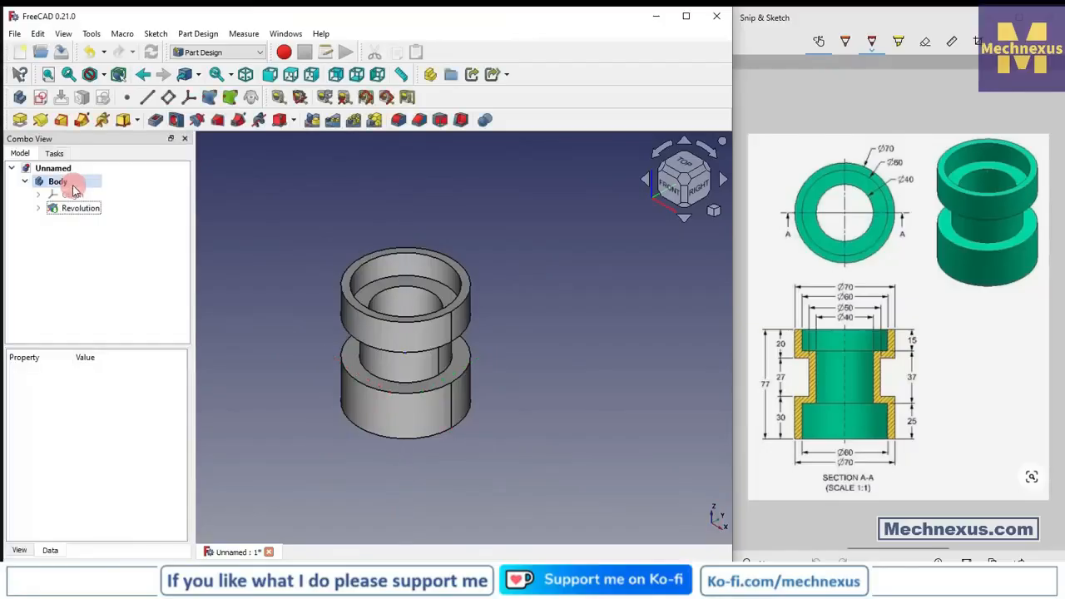
pyautogui.moveTo(195, 250); pyautogui.dragTo(151, 258)
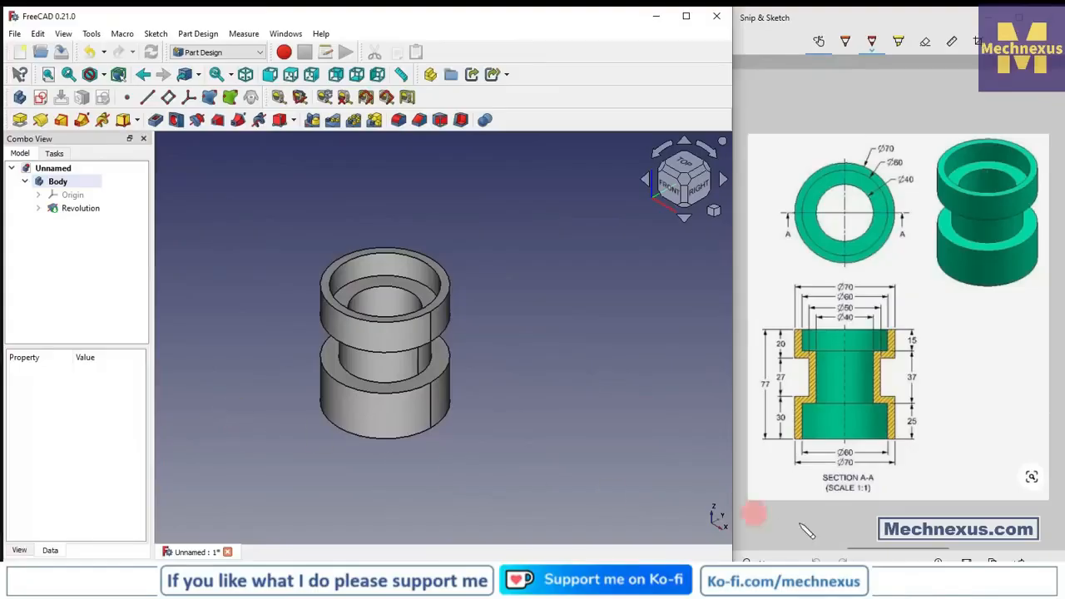
# Save the document as "Modeling and Drafting in FreeCAD 06_R1" in the folder "41. Modeling and Drafting in FreeCAD 06"
pyautogui.hotkey('ctrl', 's')
pyautogui.click(468, 99)
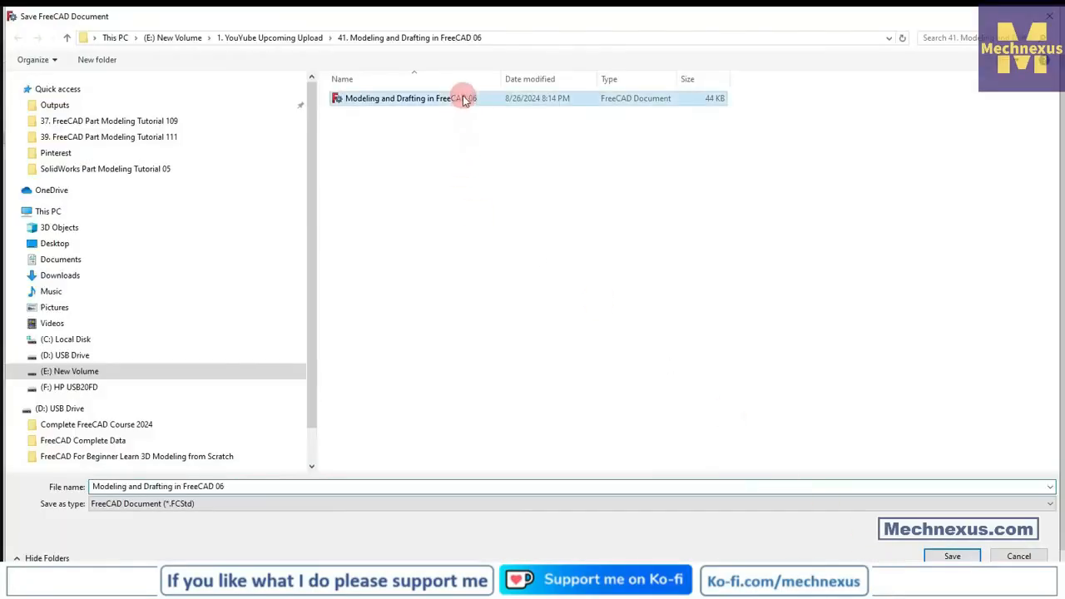
pyautogui.click(241, 487)
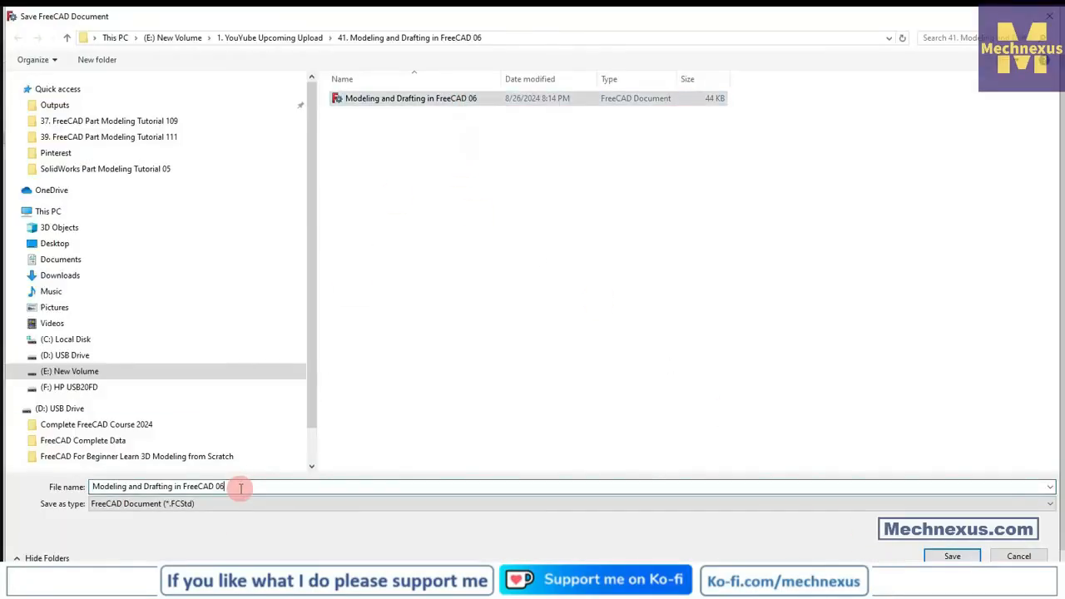
pyautogui.write('_')
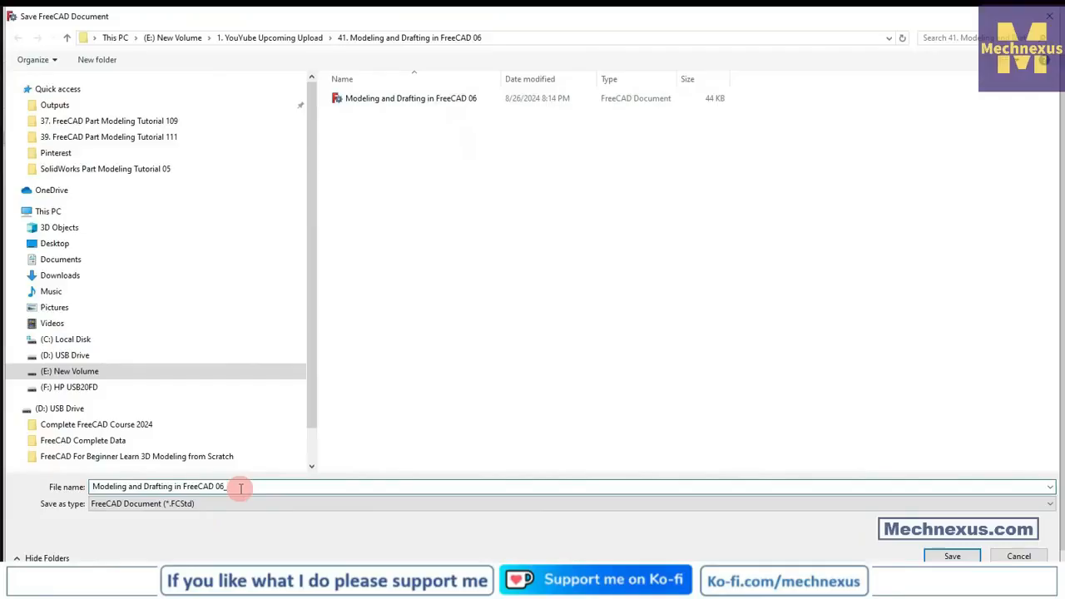
pyautogui.write('1')
pyautogui.press('BackSpace')
pyautogui.write('R1')
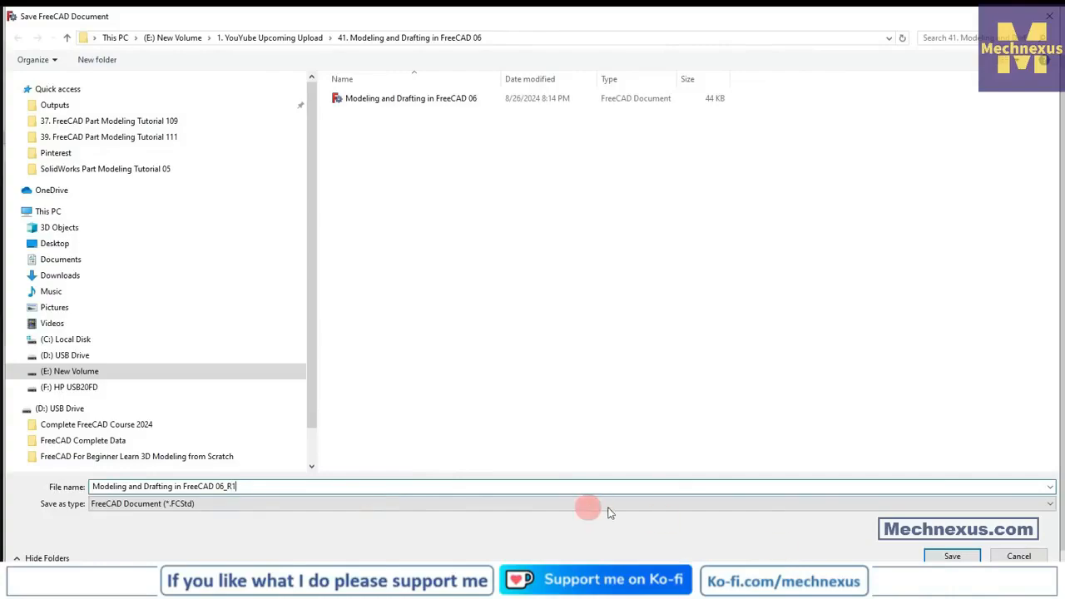
pyautogui.press('Return')
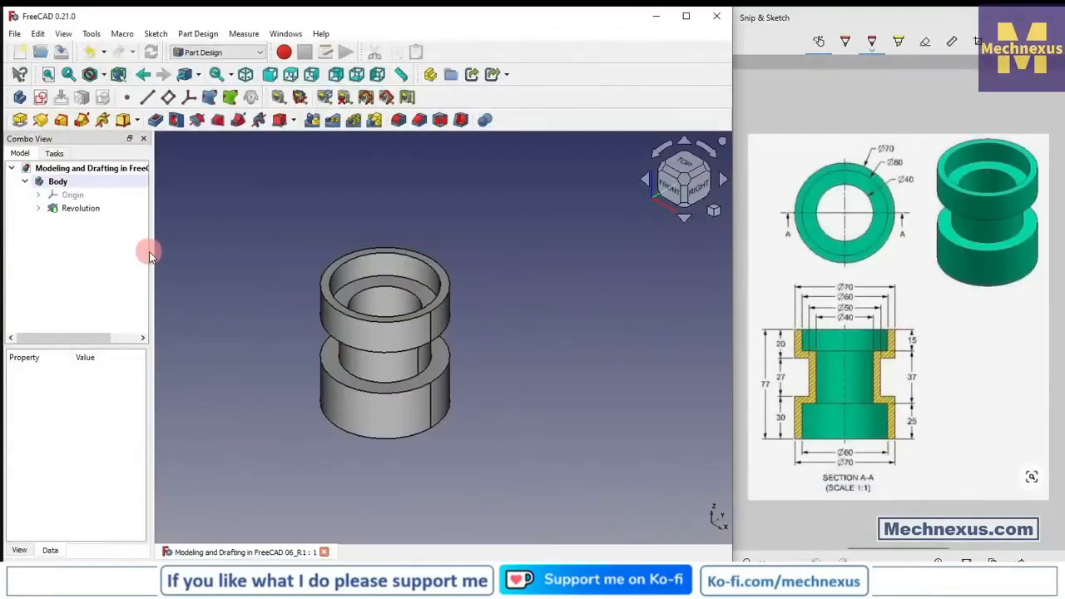
# Adjust the width of the model tree area and switch to the TechDraw workbench
pyautogui.moveTo(149, 251); pyautogui.dragTo(133, 259)
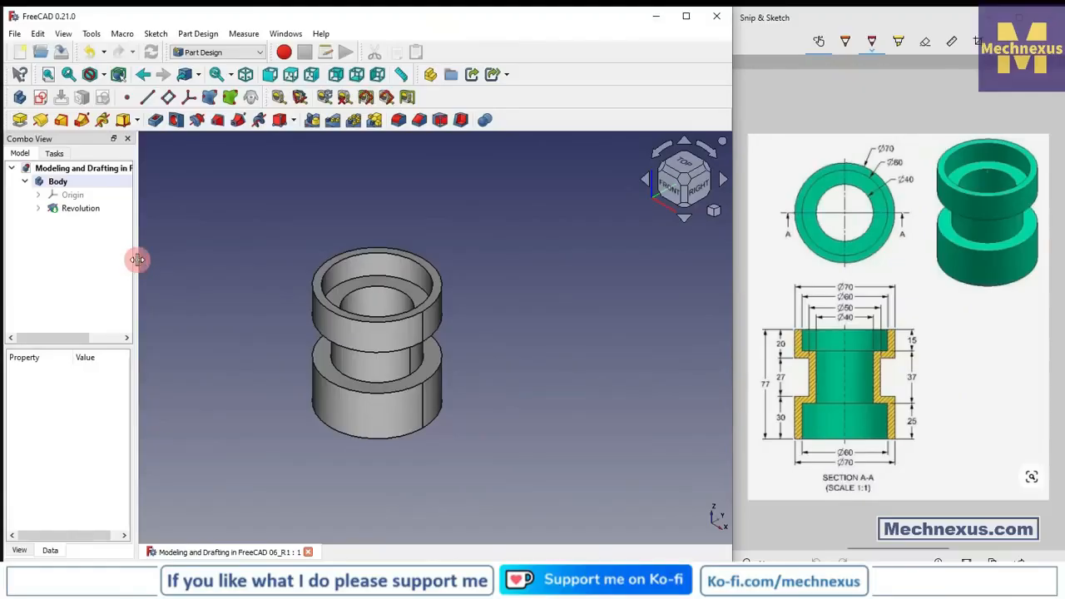
pyautogui.moveTo(137, 259); pyautogui.dragTo(161, 258)
pyautogui.click(235, 53)
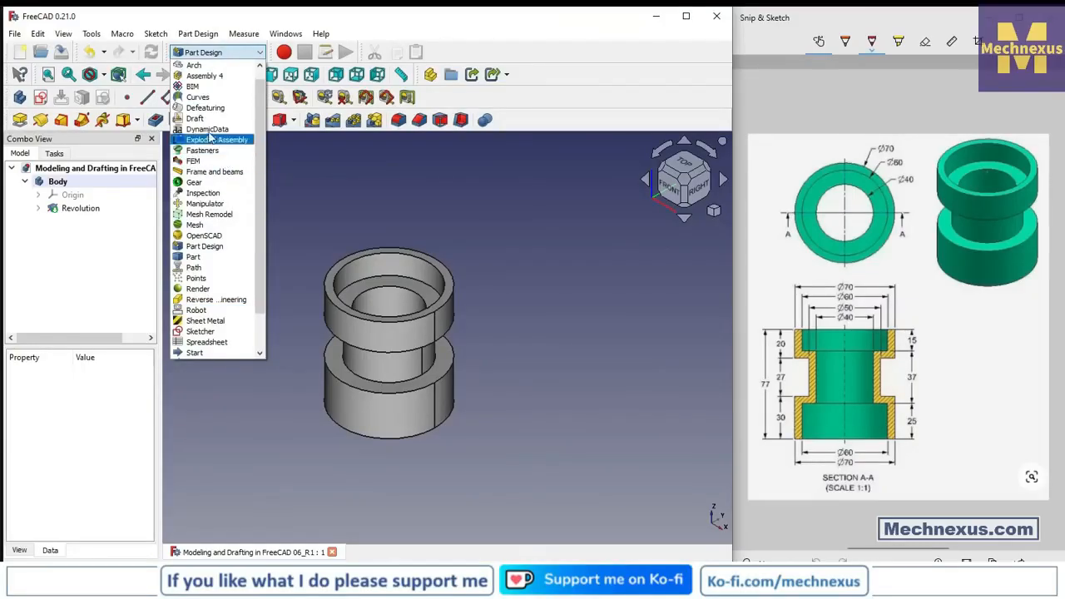
pyautogui.scroll(-1, 197, 218)
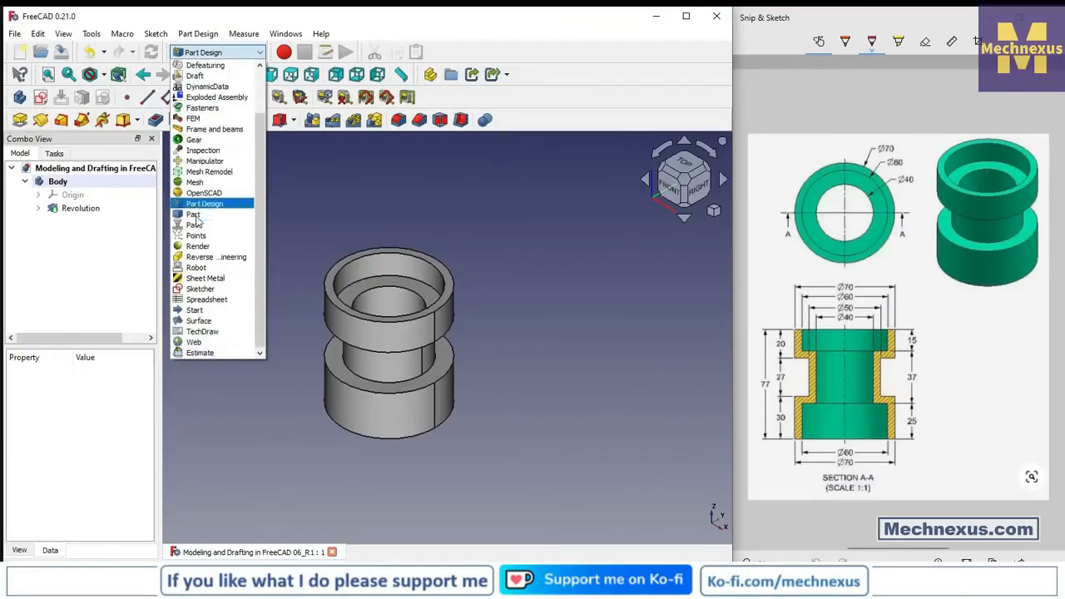
pyautogui.click(196, 331)
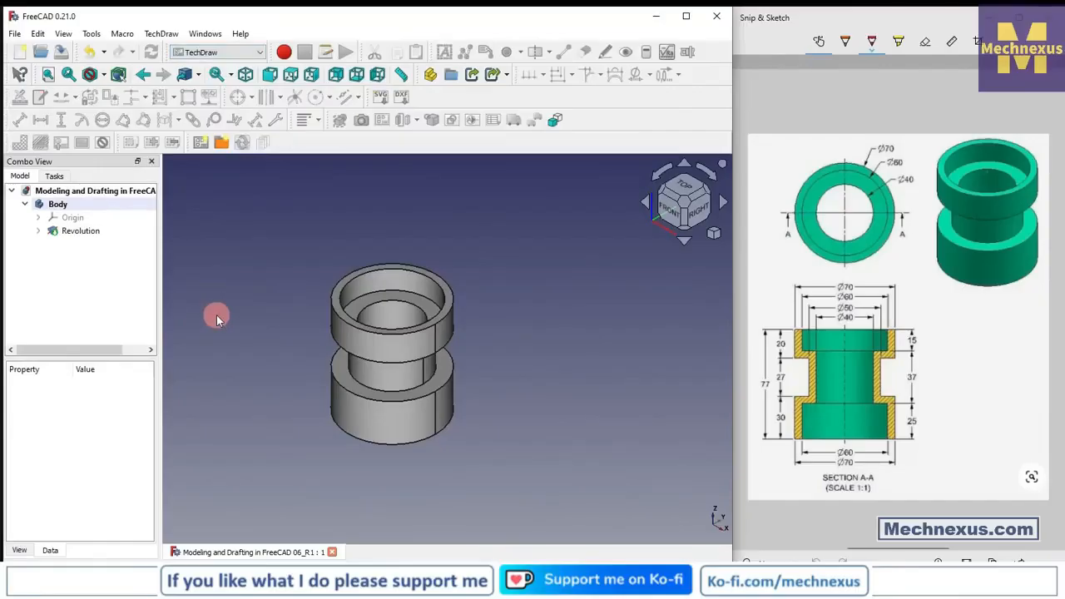
# Insert a default A4 drawing page, return to the 3D model and orient it to the top view
pyautogui.click(200, 145)
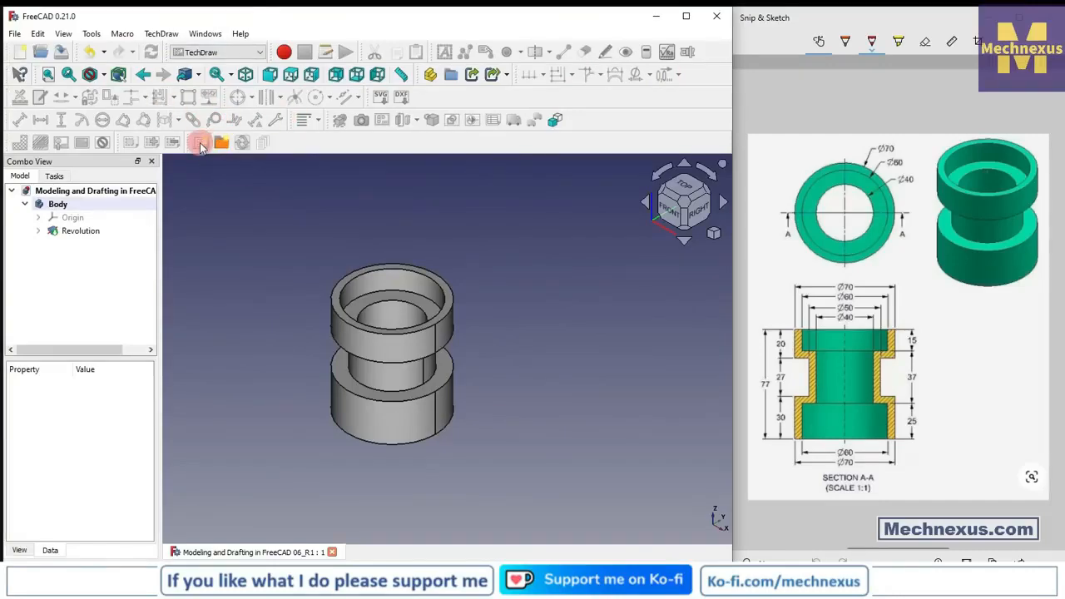
pyautogui.click(486, 358)
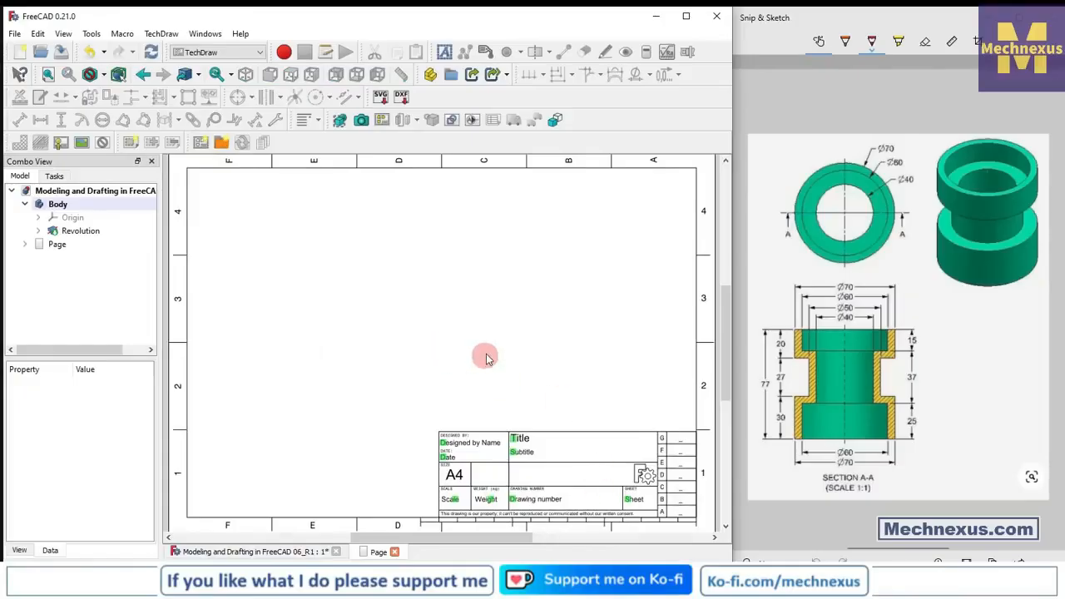
pyautogui.click(228, 553)
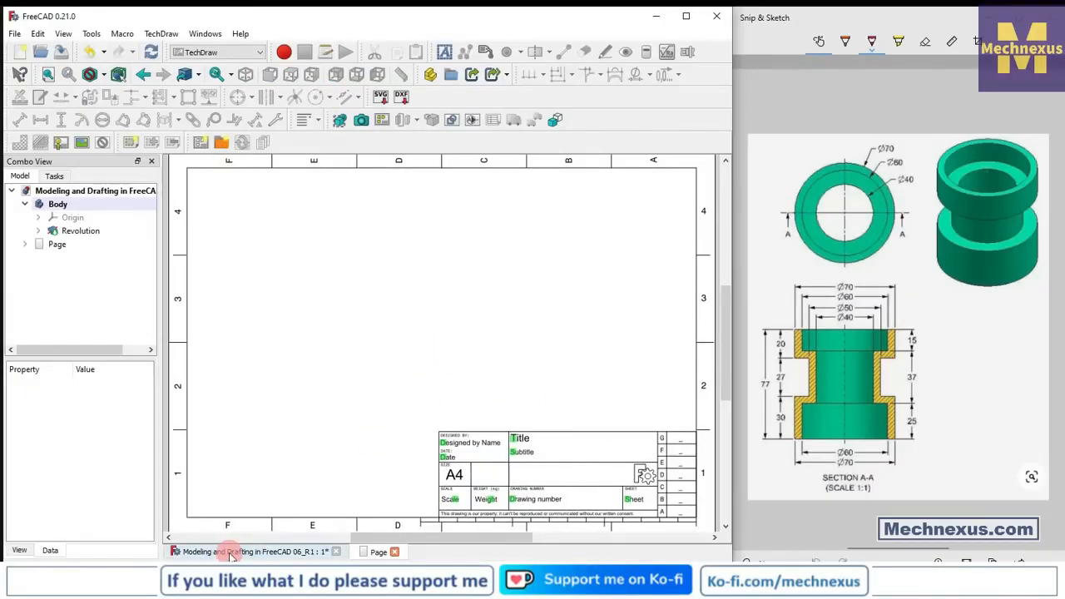
pyautogui.click(229, 554)
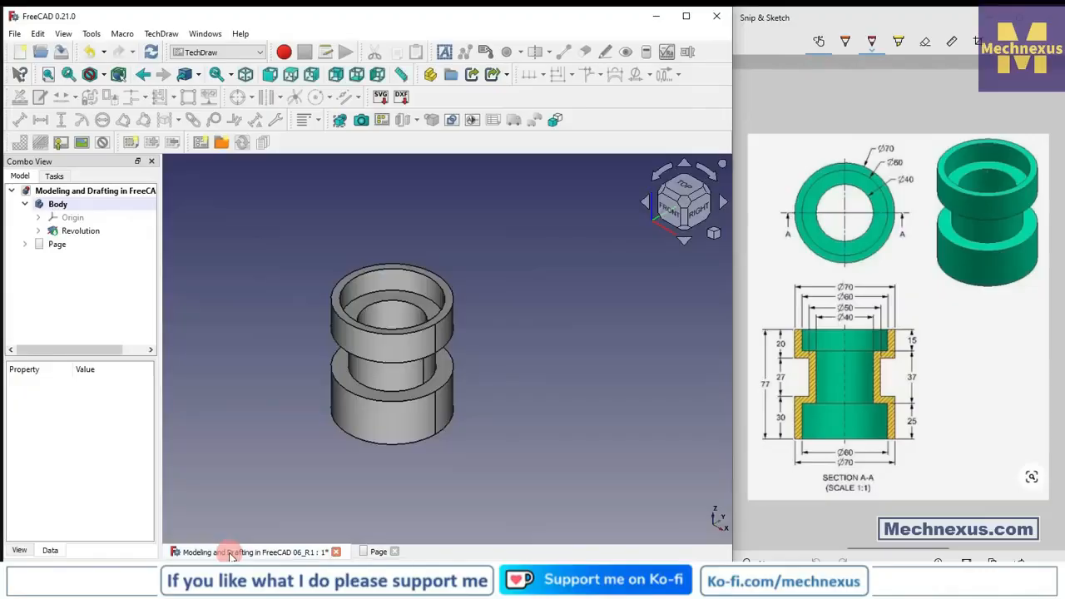
pyautogui.click(680, 186)
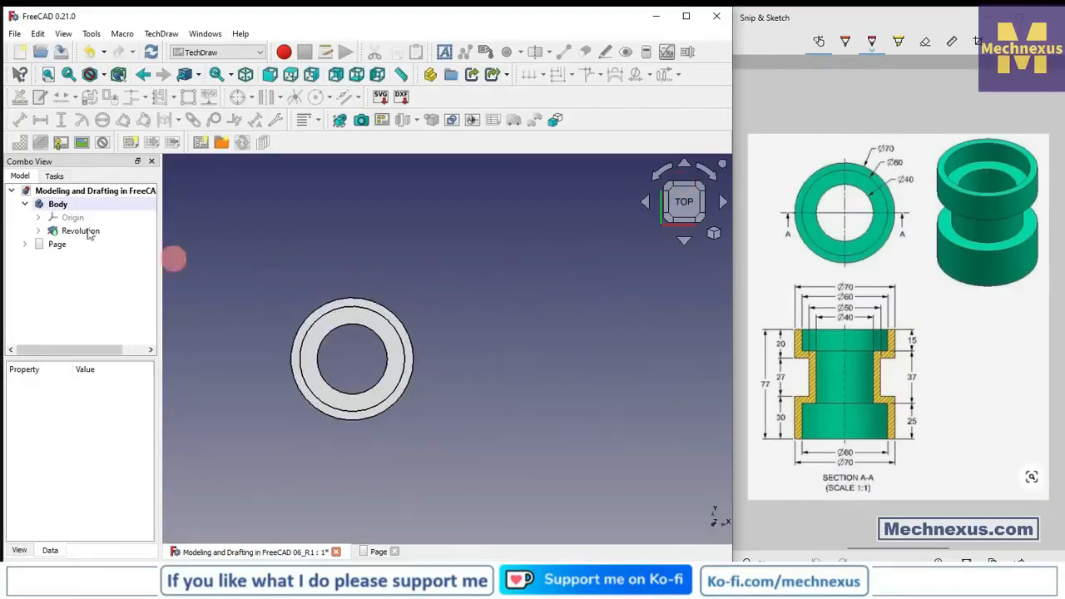
# Insert a top view of the Body on the page and move it to the sheet's upper-left area, about X 64.5 mm, Y 148.8 mm
pyautogui.click(65, 208)
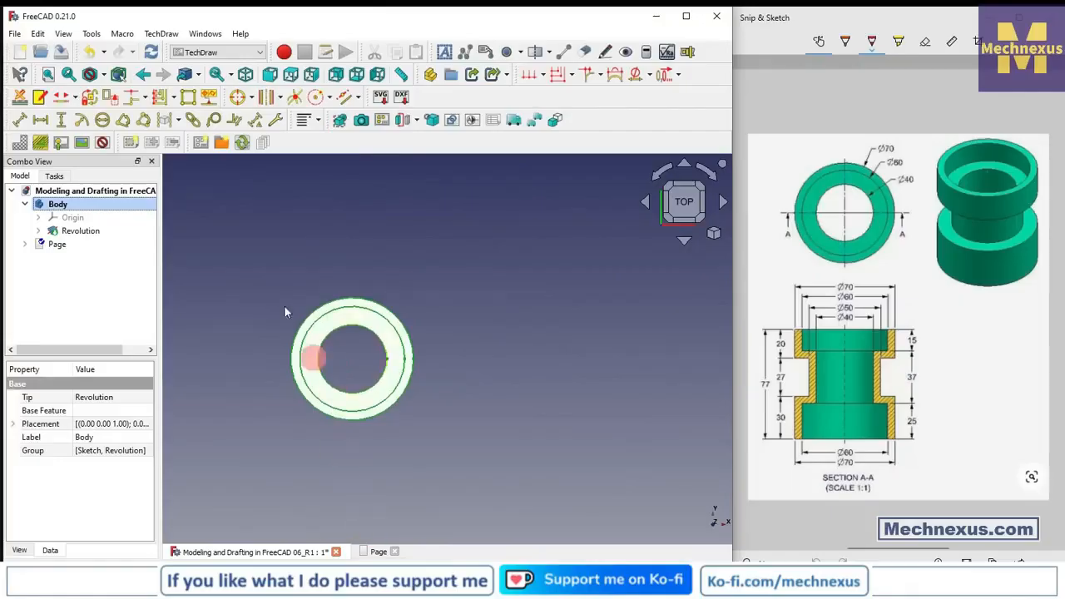
pyautogui.click(379, 553)
pyautogui.moveTo(444, 425)
pyautogui.mouseDown()
pyautogui.moveTo(400, 363)
pyautogui.moveTo(286, 340)
pyautogui.mouseUp()
pyautogui.click(377, 421)
pyautogui.scroll(-4, 459, 350)
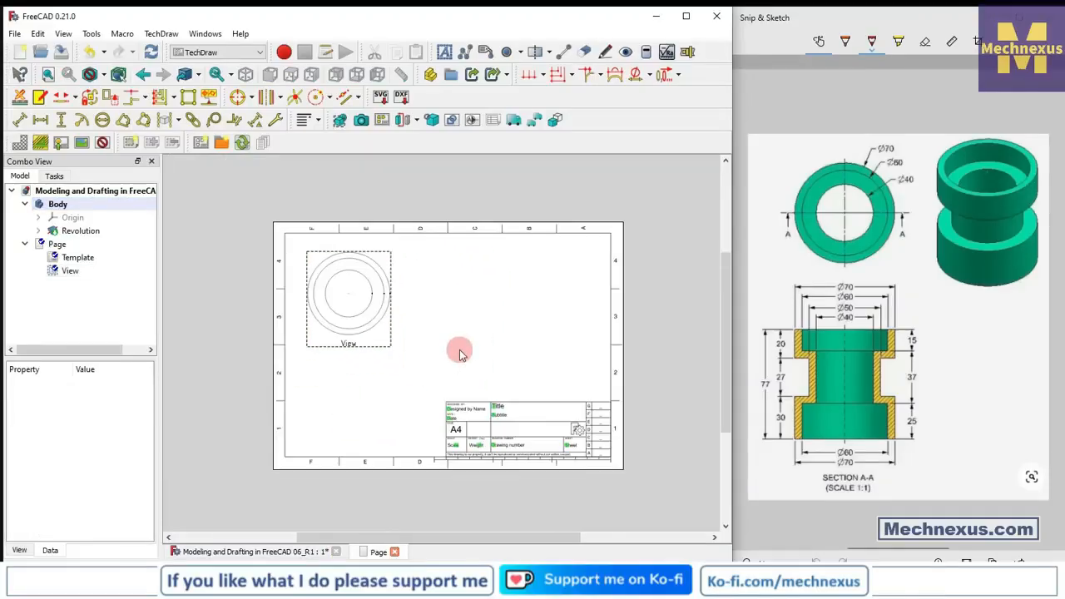
pyautogui.scroll(5, 423, 320)
pyautogui.scroll(-2, 426, 319)
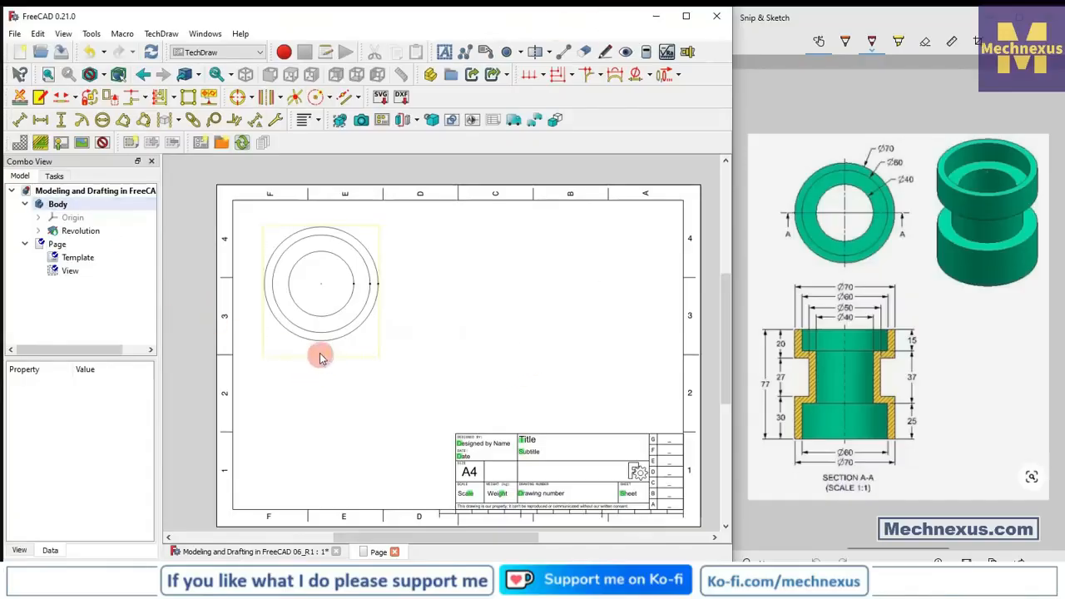
# Add circle centerlines to the outer circle of the top view with view frames hidden, show the frames again and refresh the document
pyautogui.click(102, 143)
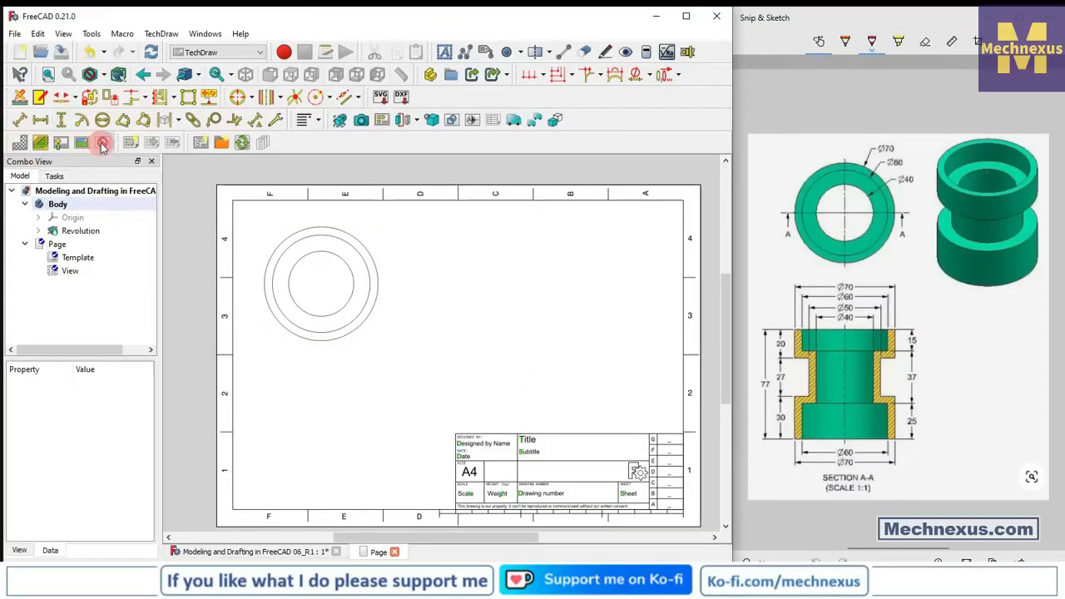
pyautogui.click(356, 242)
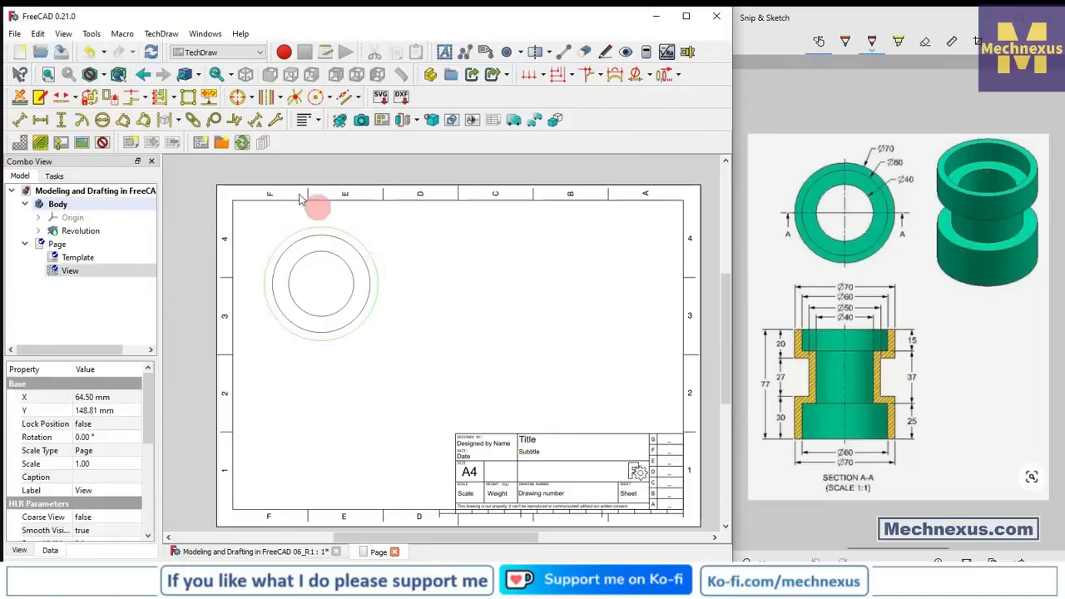
pyautogui.click(241, 100)
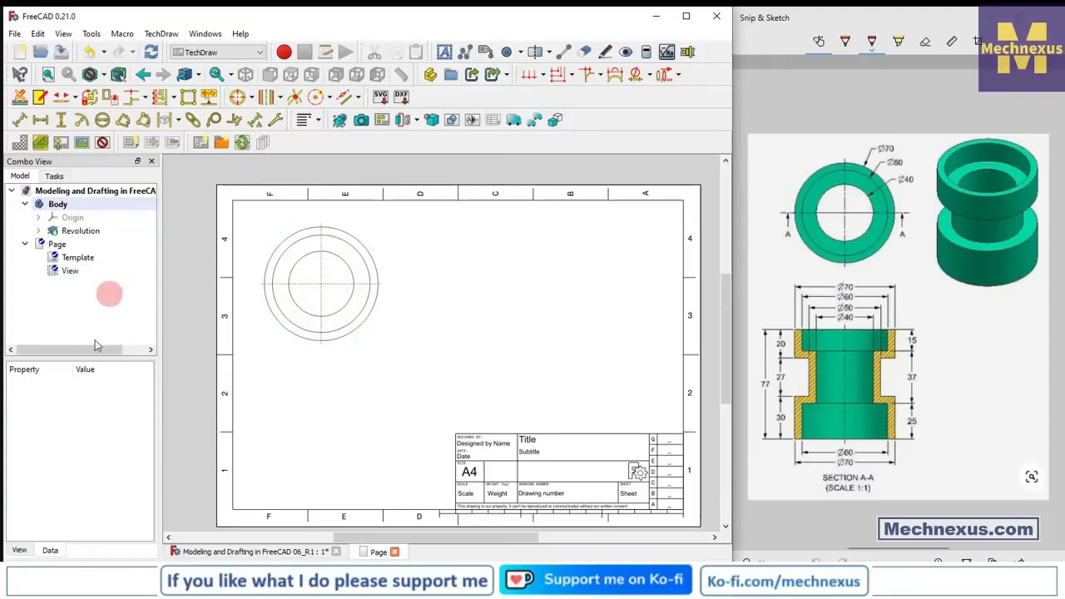
pyautogui.click(103, 143)
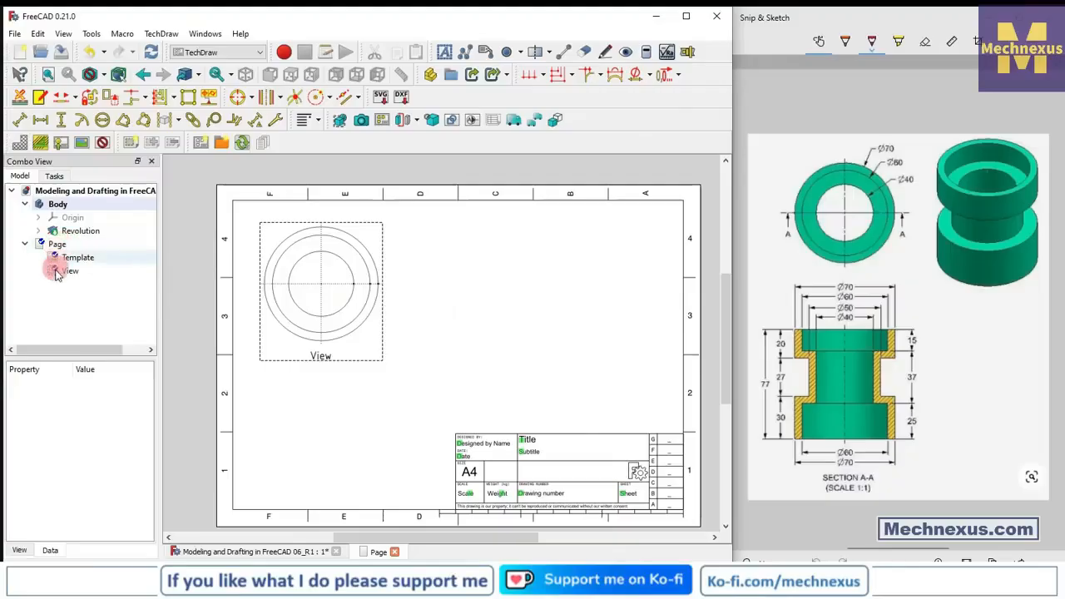
pyautogui.click(152, 51)
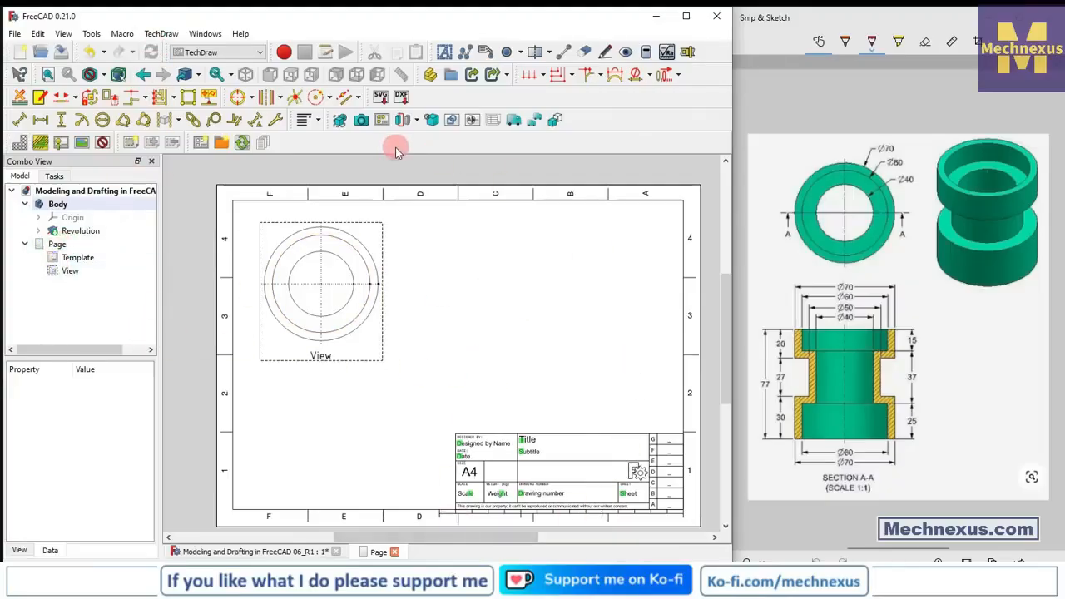
pyautogui.click(417, 123)
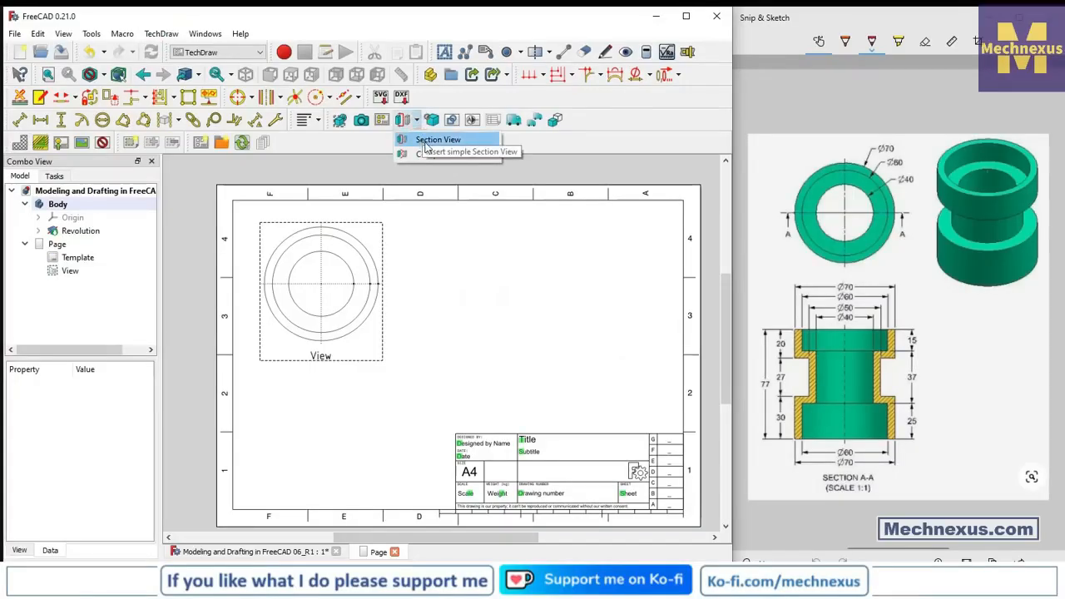
pyautogui.click(426, 142)
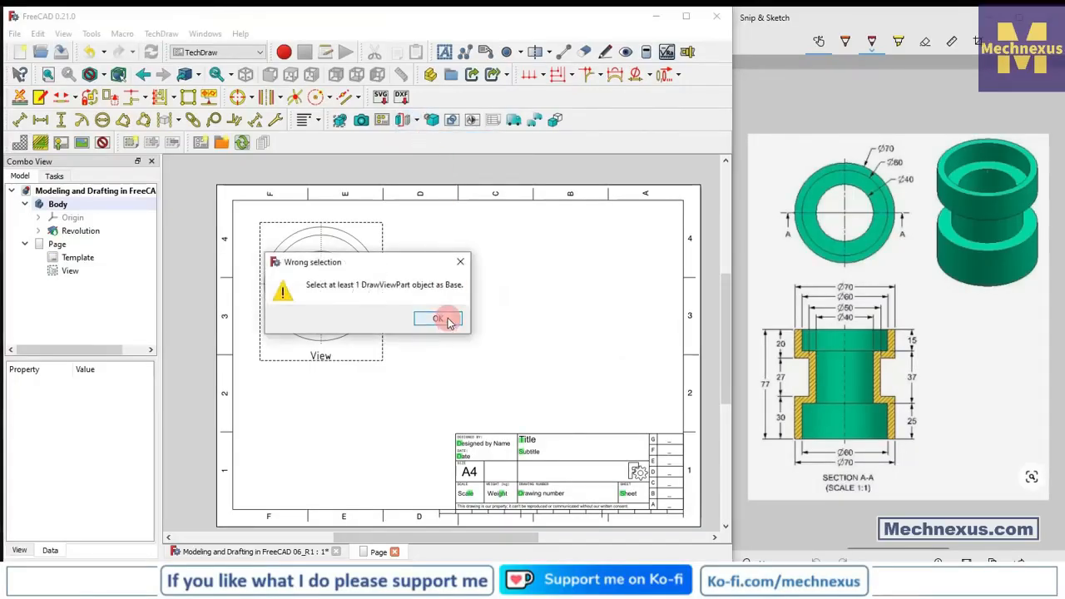
pyautogui.click(446, 321)
# Start a simple section view based on the top view, looking up at 90°, with the identifier A
pyautogui.click(324, 352)
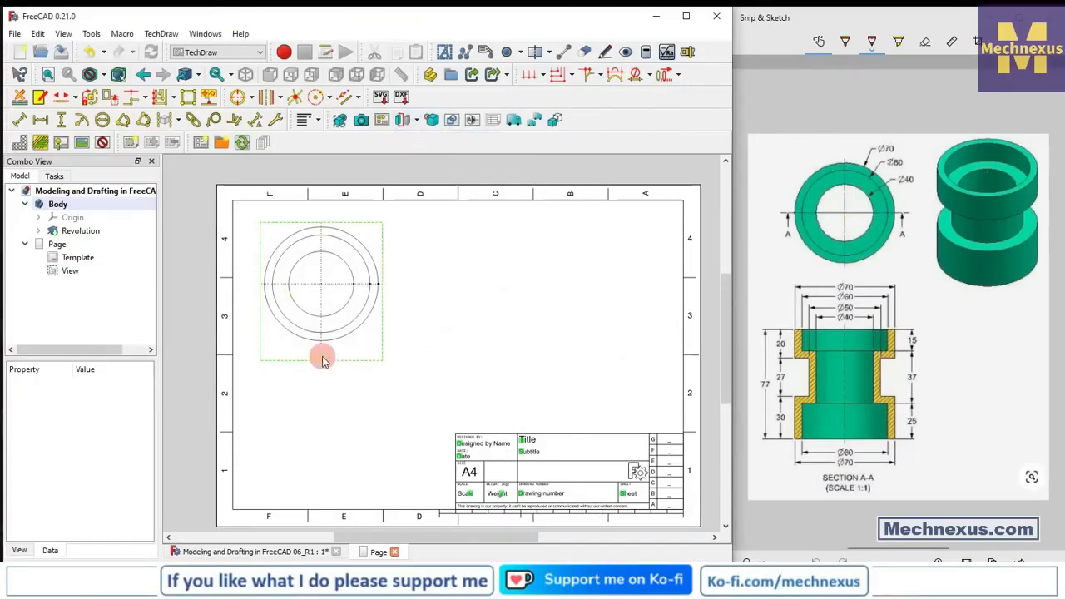
pyautogui.click(421, 121)
pyautogui.click(424, 141)
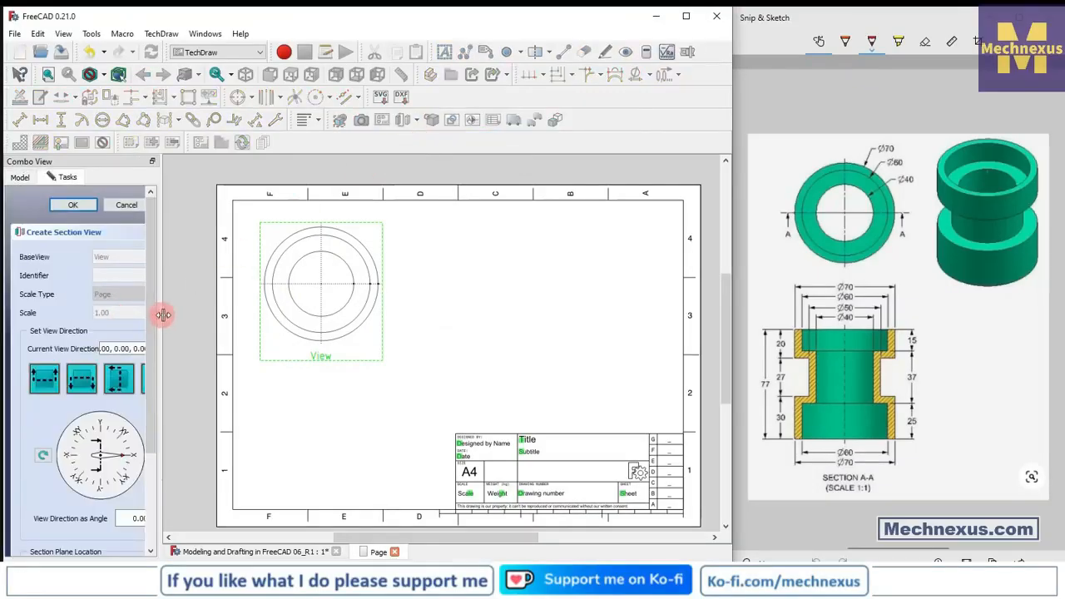
pyautogui.moveTo(163, 314); pyautogui.dragTo(261, 309)
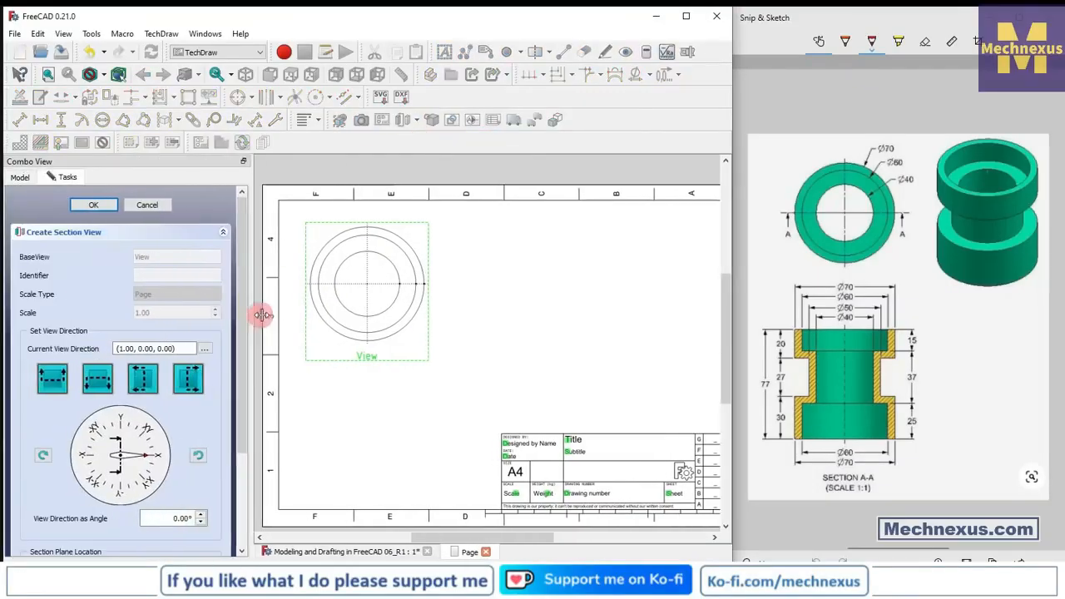
pyautogui.click(55, 380)
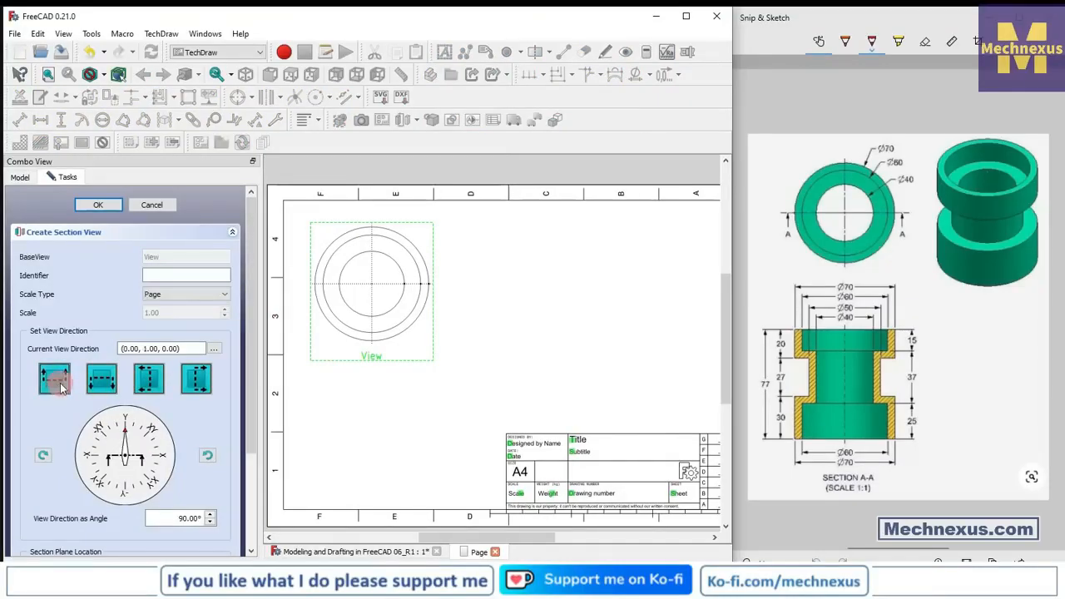
pyautogui.click(171, 278)
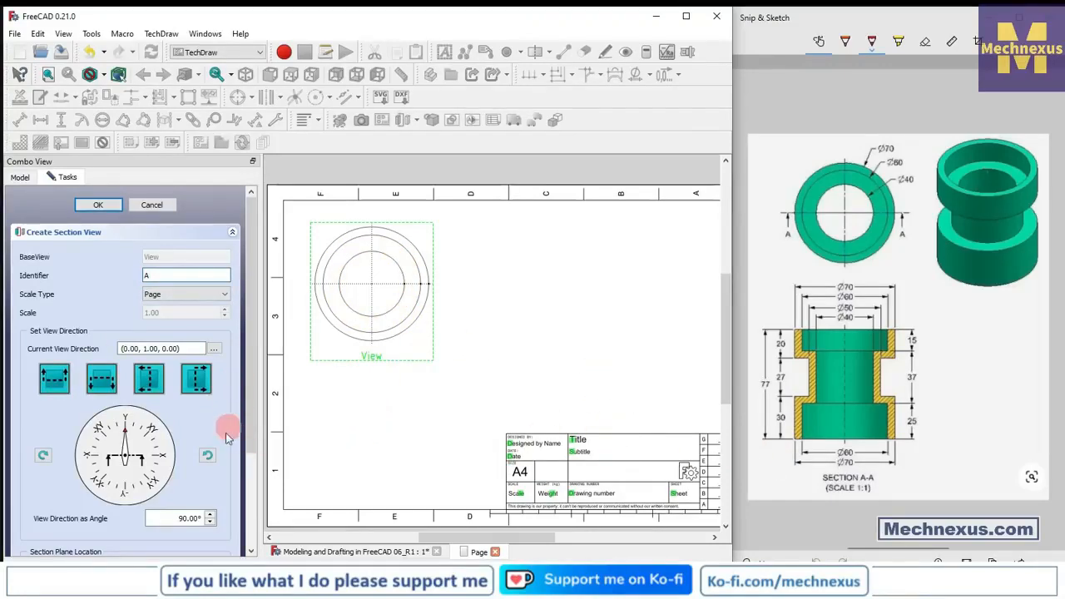
# Generate Section A - A, place it below the top view at about X 68.3 mm, Y 61.6 mm, and finish creating it
pyautogui.moveTo(253, 397); pyautogui.dragTo(254, 456)
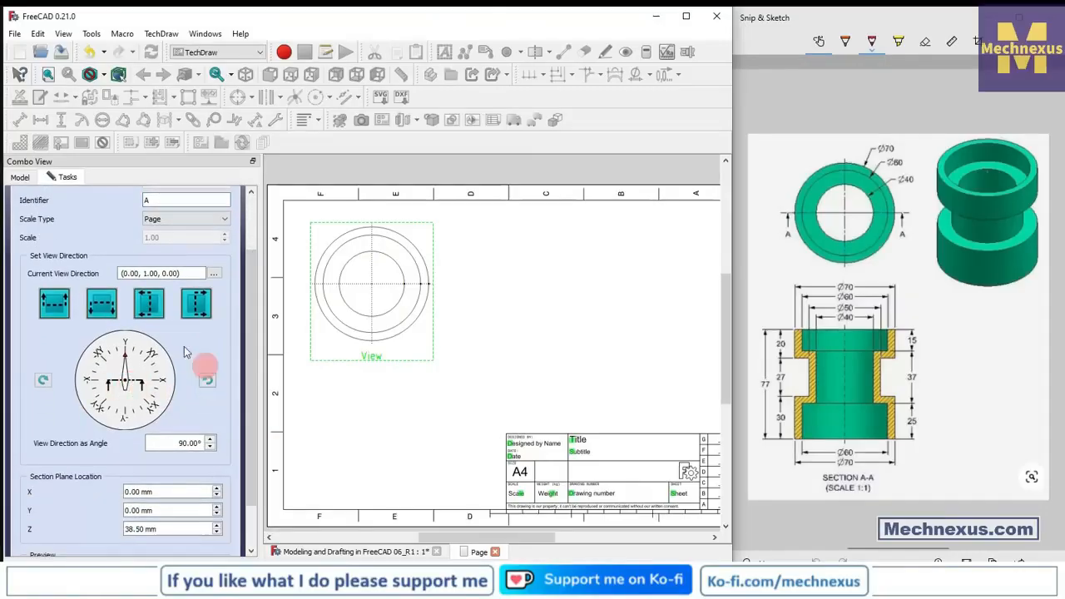
pyautogui.scroll(3, 250, 301)
pyautogui.moveTo(250, 302); pyautogui.dragTo(248, 457)
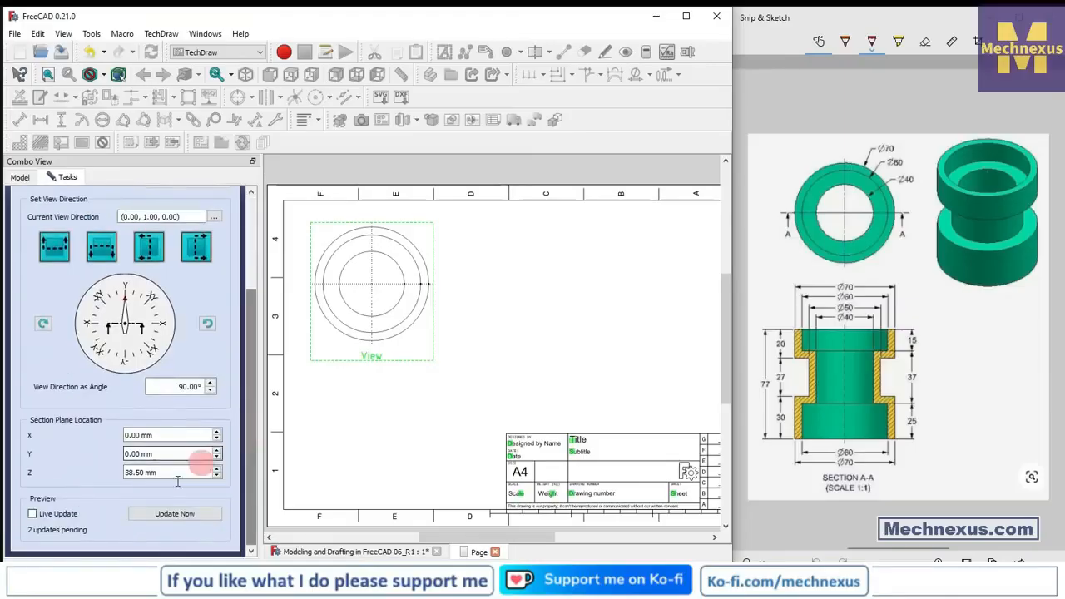
pyautogui.click(160, 514)
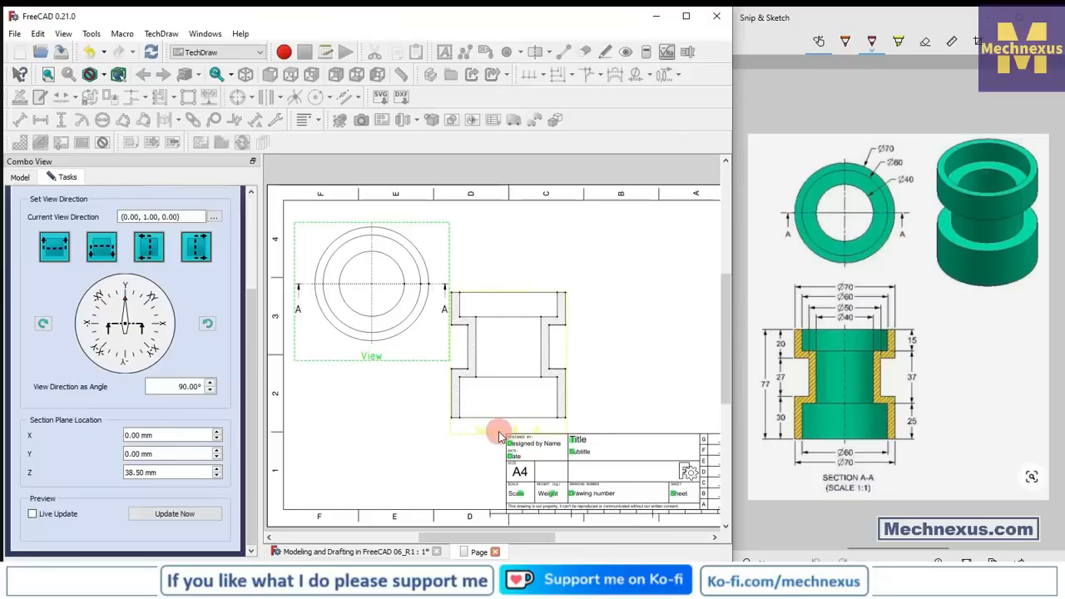
pyautogui.moveTo(499, 435); pyautogui.dragTo(370, 507)
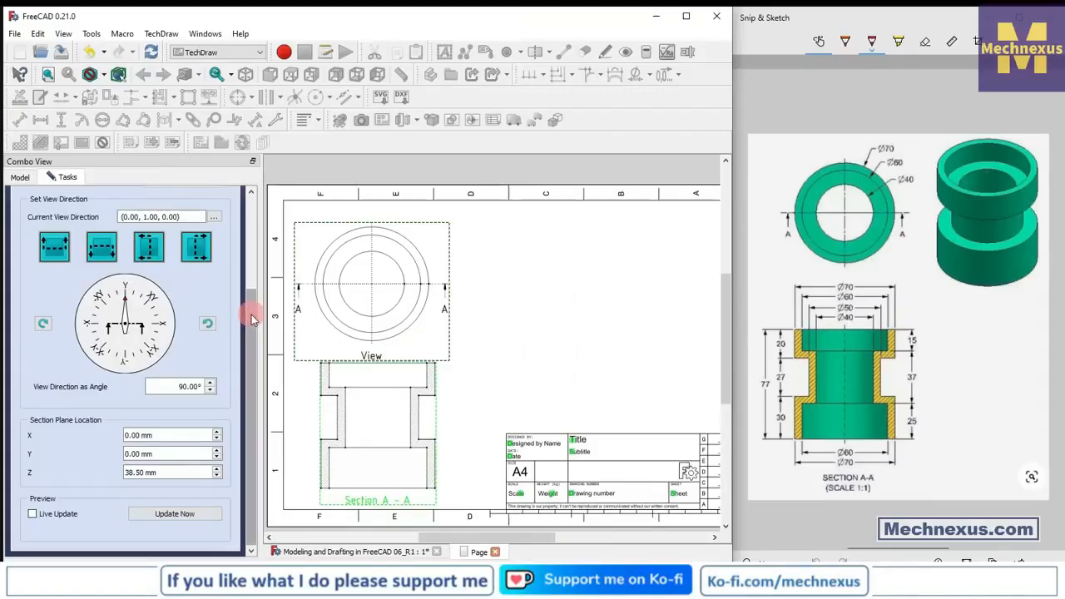
pyautogui.moveTo(251, 310); pyautogui.dragTo(258, 221)
pyautogui.click(98, 205)
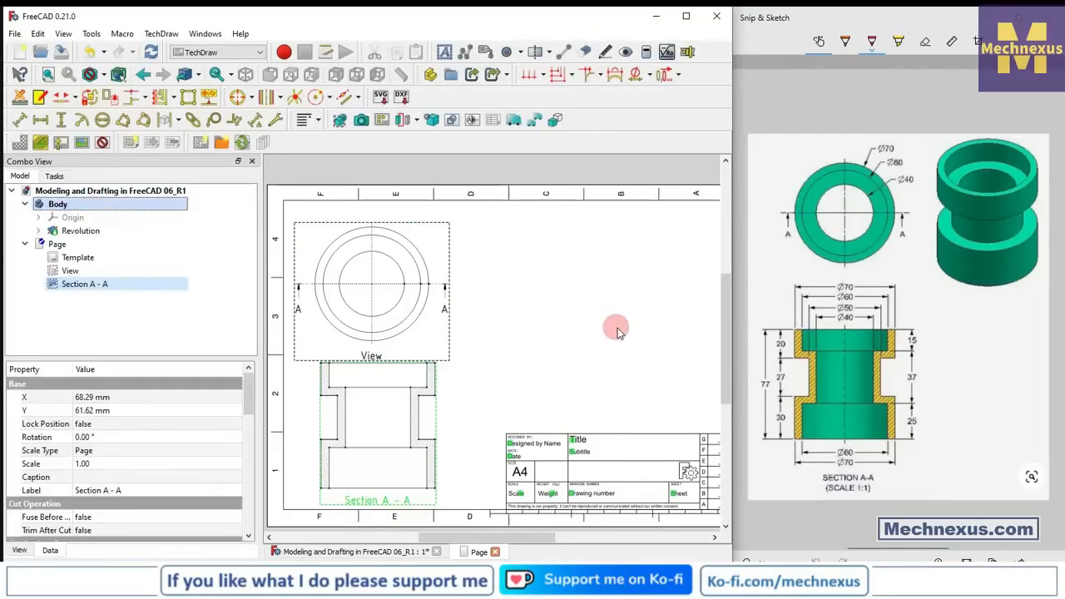
# Move the top view up on the sheet to about X 69.6 mm, Y 157.1 mm, clear of the section view
pyautogui.click(560, 329)
pyautogui.scroll(1, 557, 327)
pyautogui.scroll(-3, 512, 278)
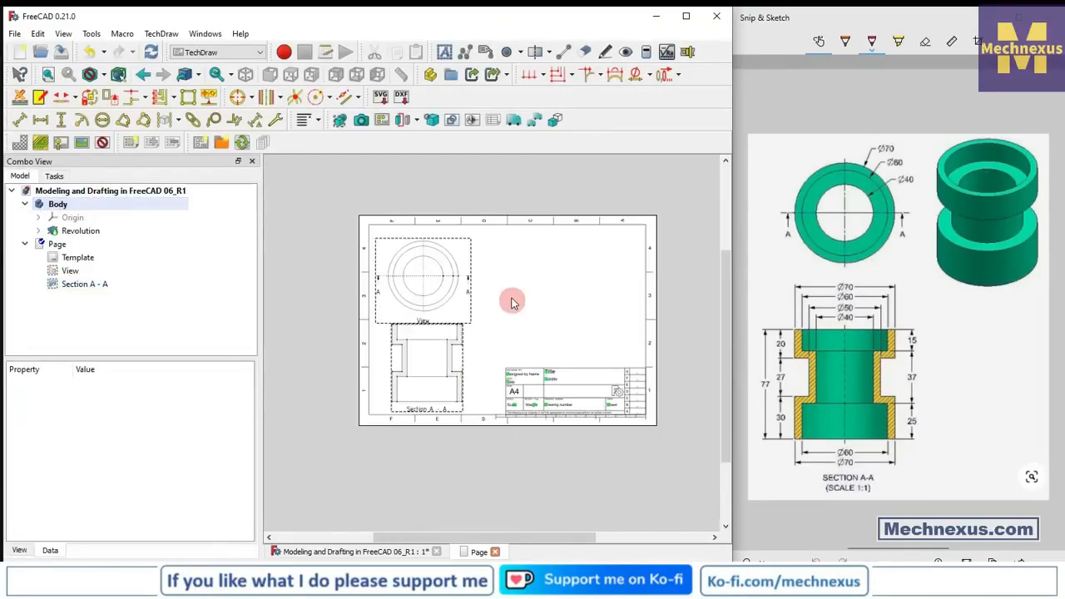
pyautogui.scroll(2, 509, 300)
pyautogui.click(393, 332)
pyautogui.moveTo(391, 330)
pyautogui.mouseDown()
pyautogui.moveTo(390, 309)
pyautogui.moveTo(398, 318)
pyautogui.mouseUp()
pyautogui.click(530, 331)
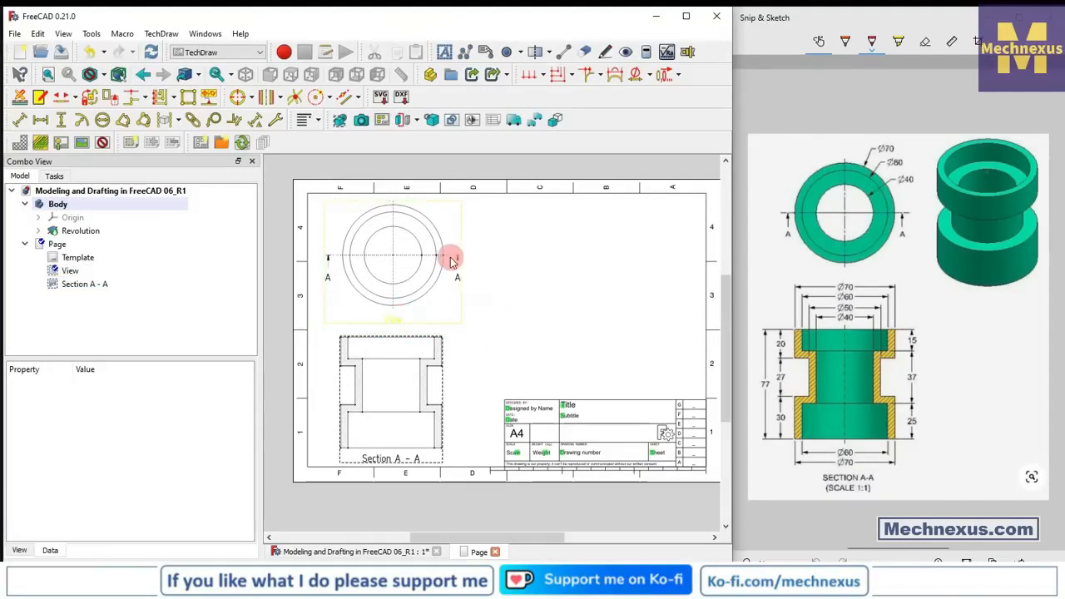
# Shift Section A - A up slightly to about X 69.5 mm, Y 66.8 mm, centred beneath the top view
pyautogui.scroll(2, 450, 258)
pyautogui.scroll(-1, 433, 420)
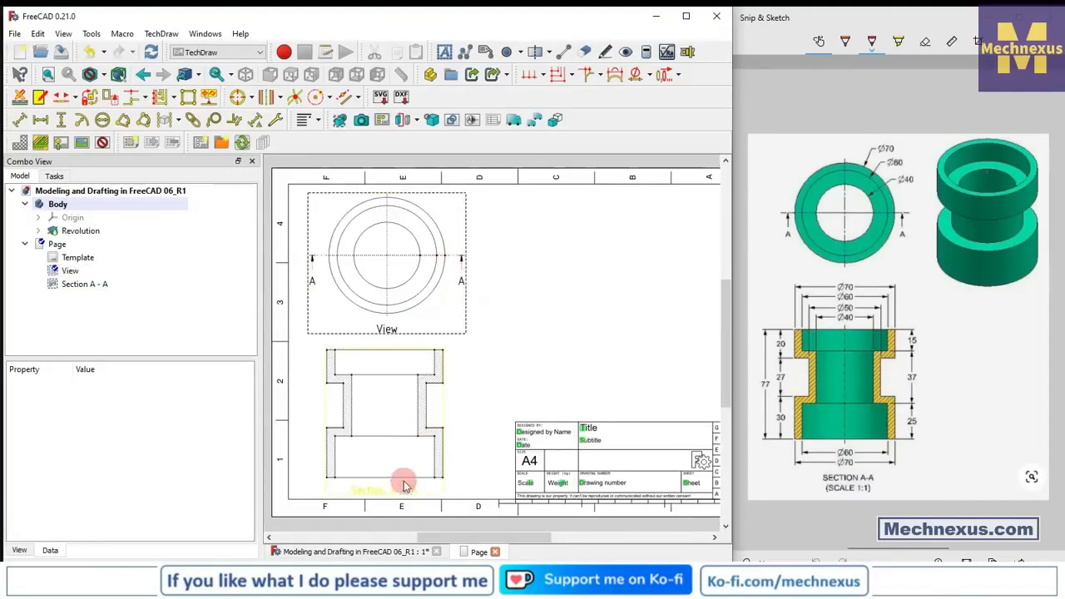
pyautogui.moveTo(395, 491); pyautogui.dragTo(398, 483)
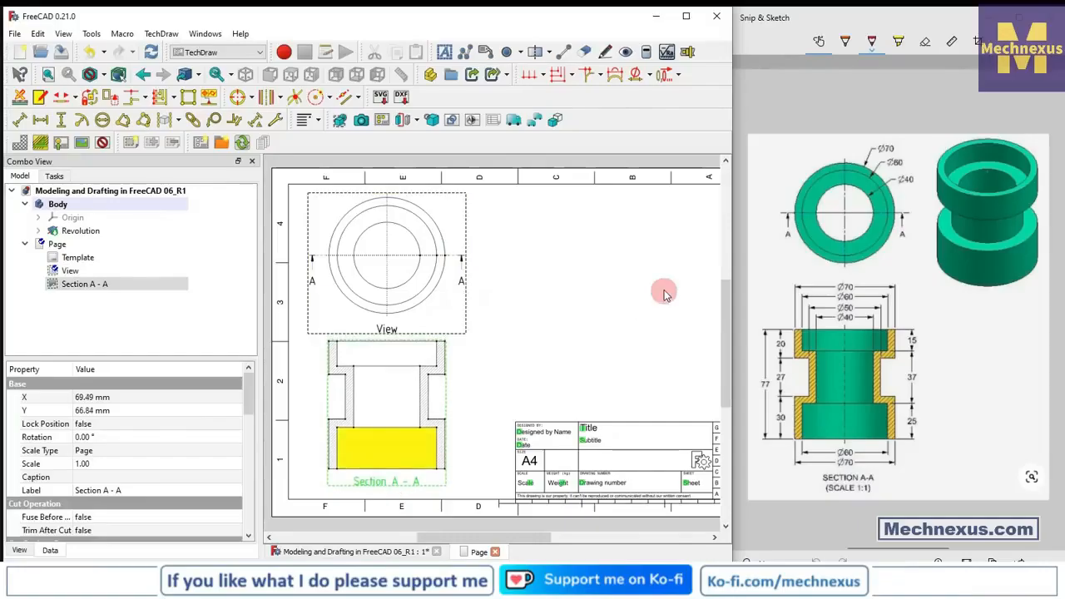
pyautogui.click(663, 290)
pyautogui.click(441, 324)
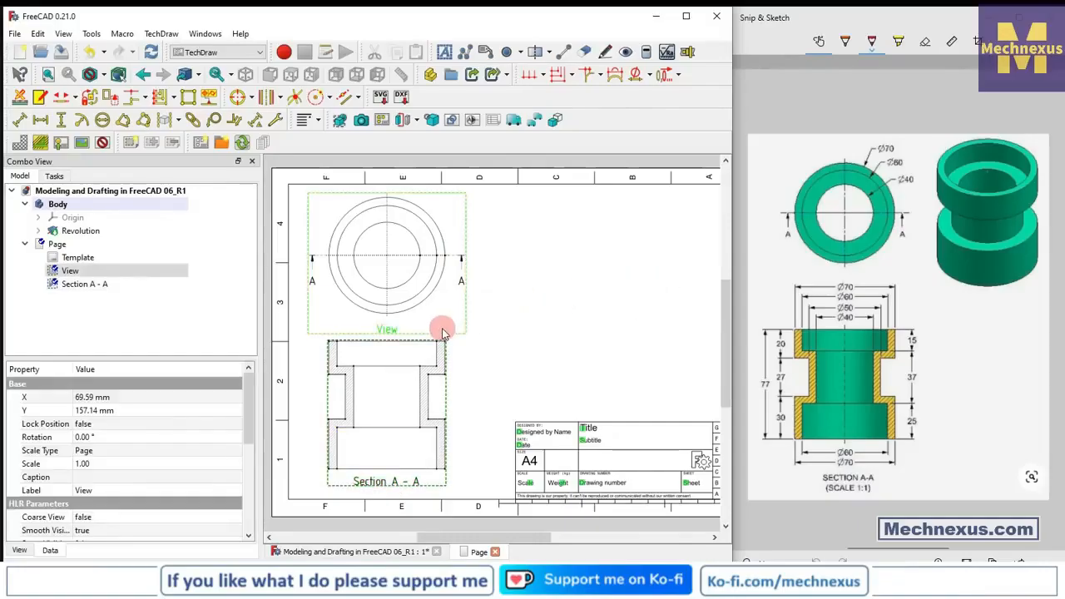
# Set the page scale to 0.8 and narrow the model tree area to widen the drawing sheet
pyautogui.click(58, 245)
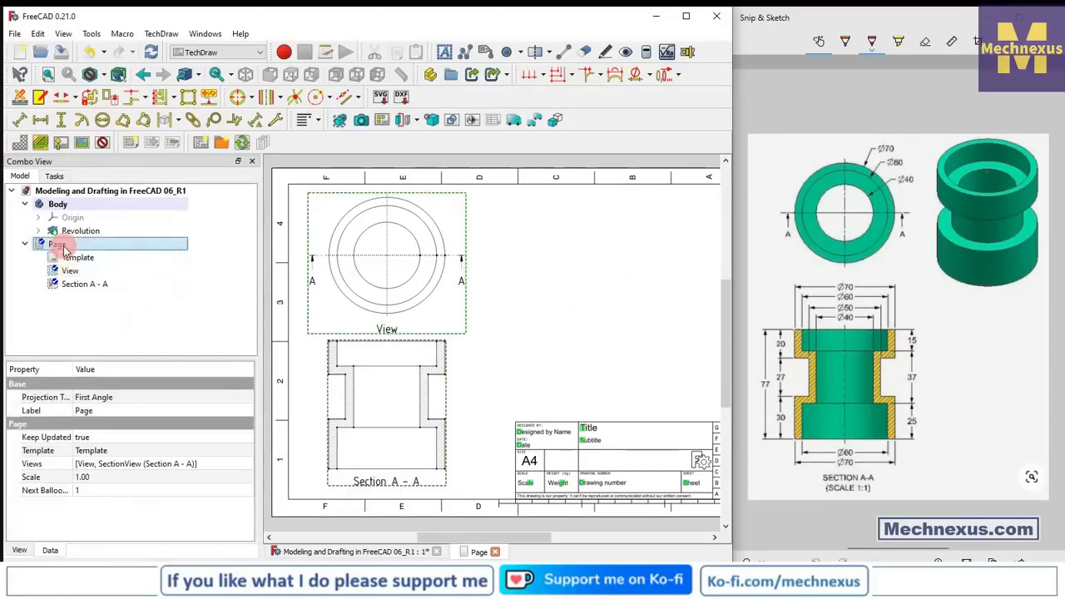
pyautogui.click(97, 479)
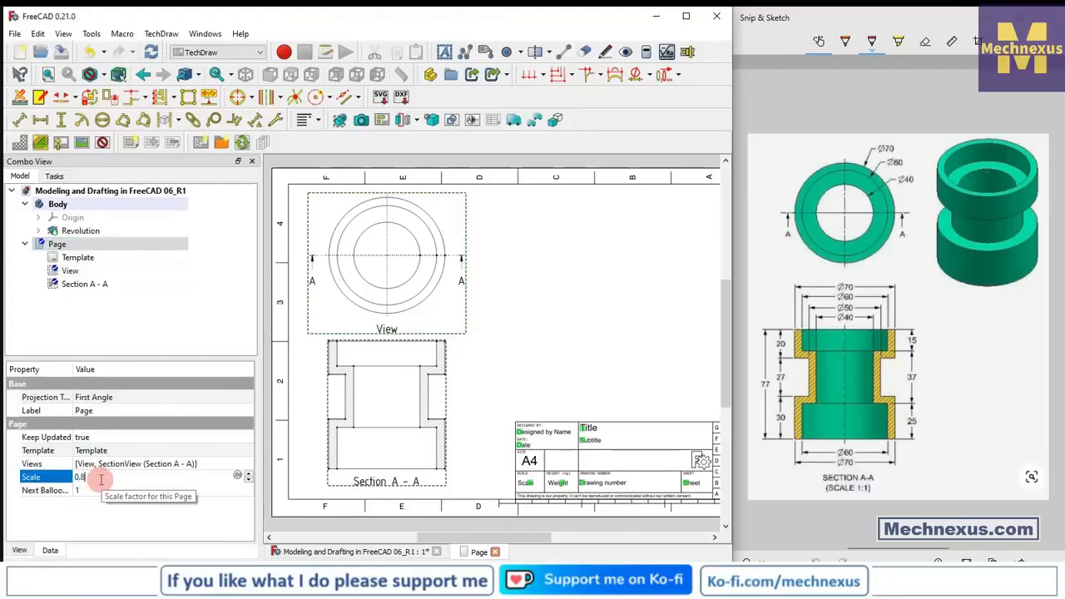
pyautogui.press('Return')
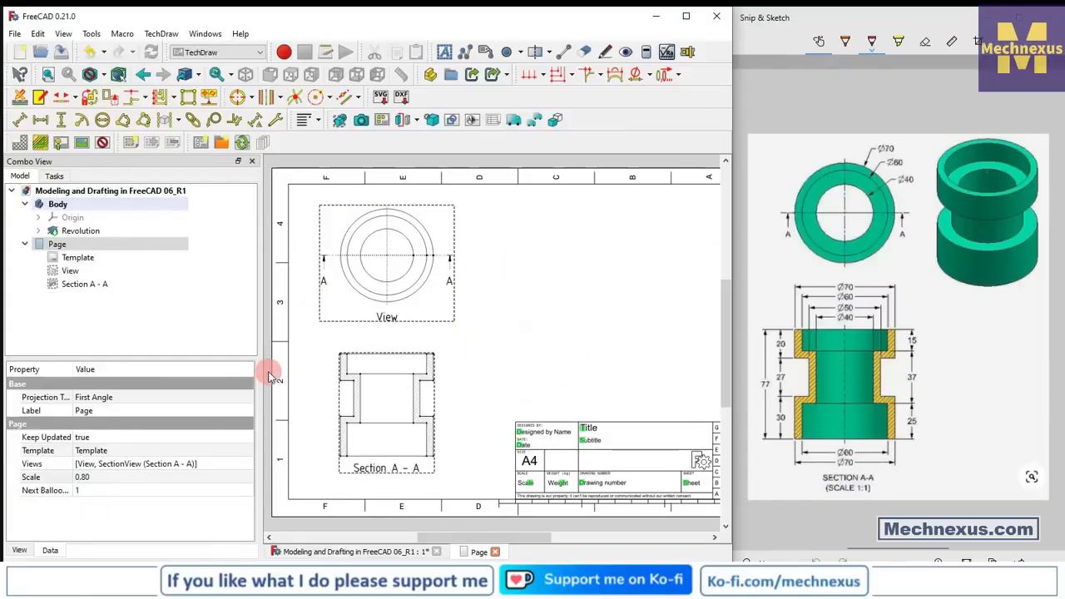
pyautogui.moveTo(265, 373); pyautogui.dragTo(211, 371)
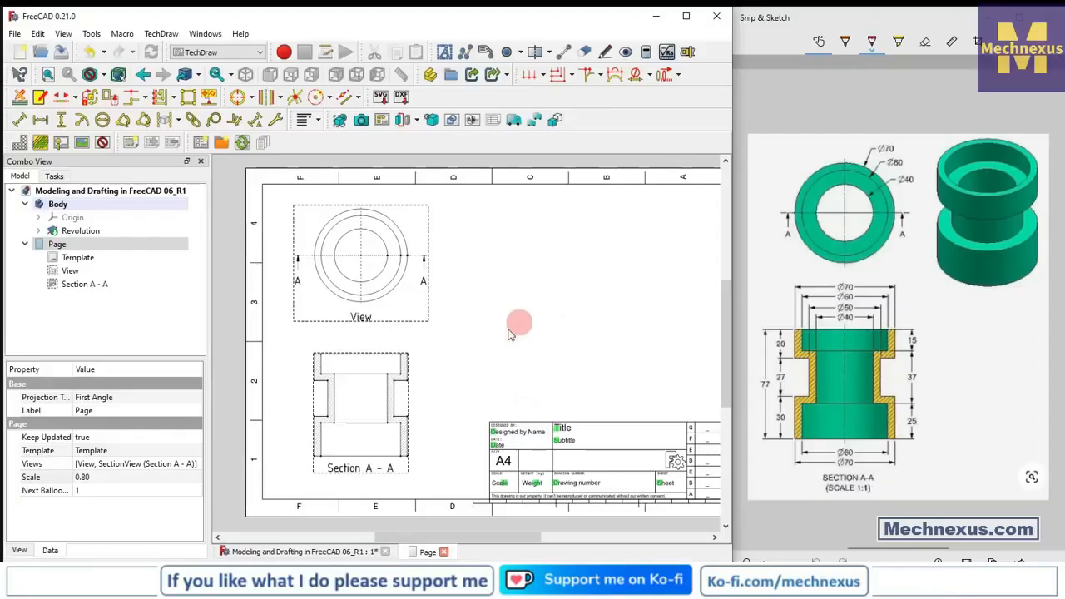
pyautogui.scroll(3, 341, 398)
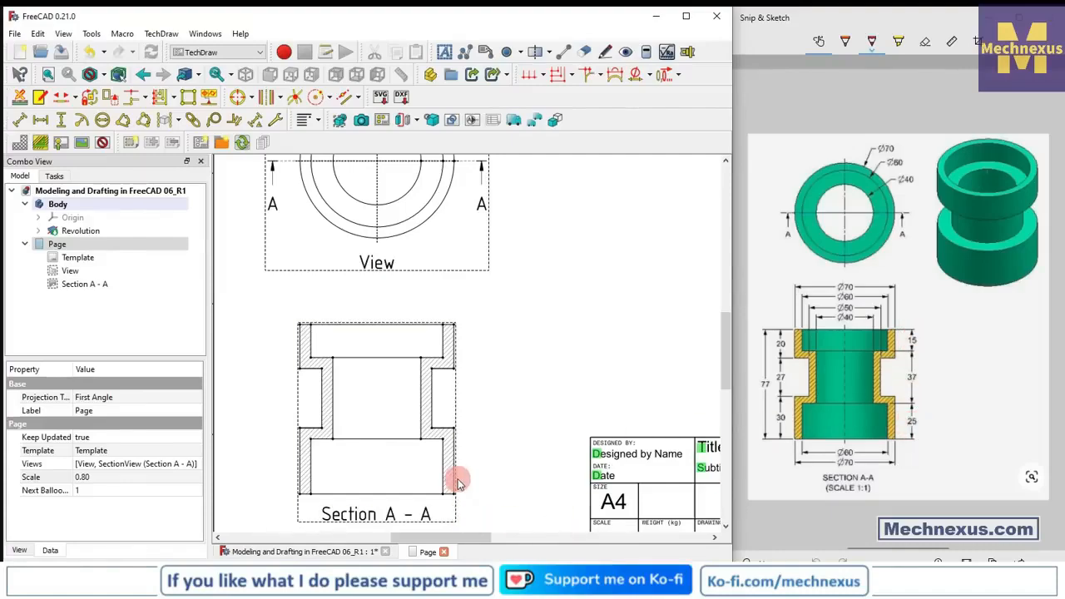
# Select the bottom right outer corner vertex of Section A - A for dimensioning
pyautogui.scroll(5, 459, 481)
pyautogui.scroll(-2, 458, 475)
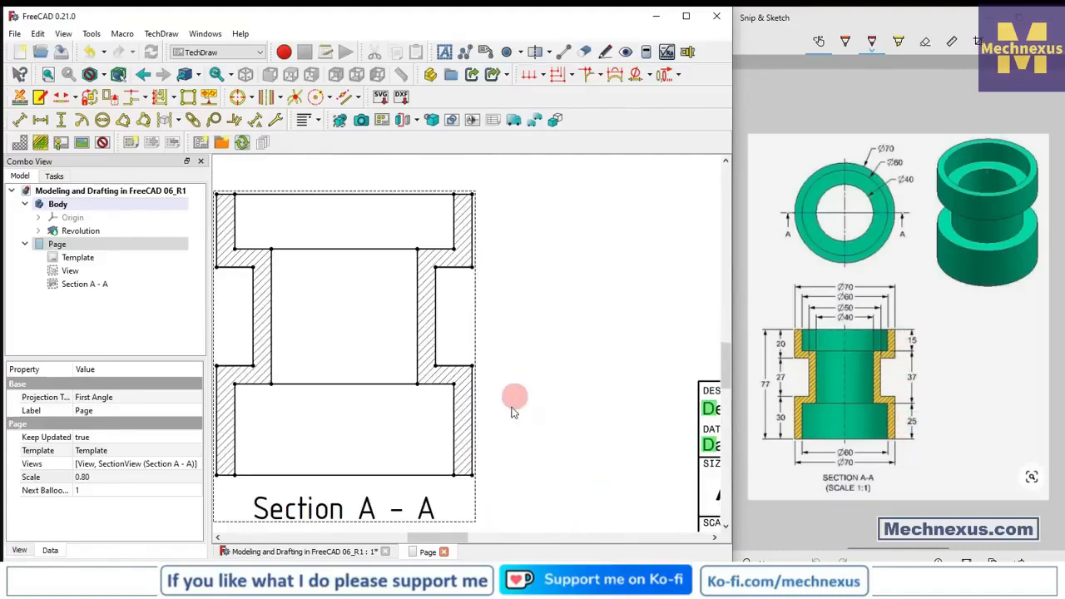
pyautogui.click(471, 476)
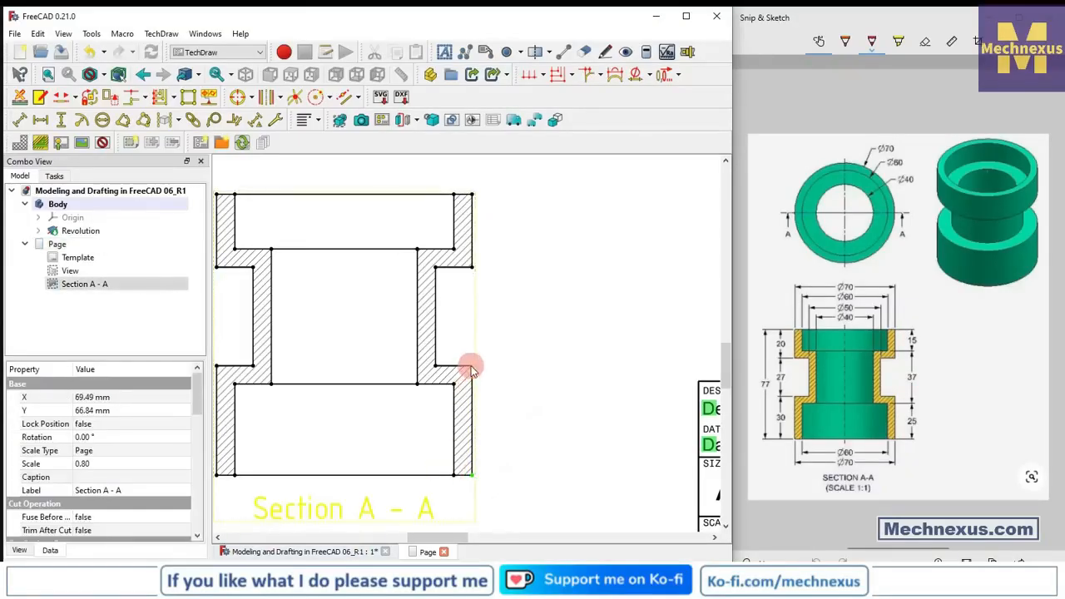
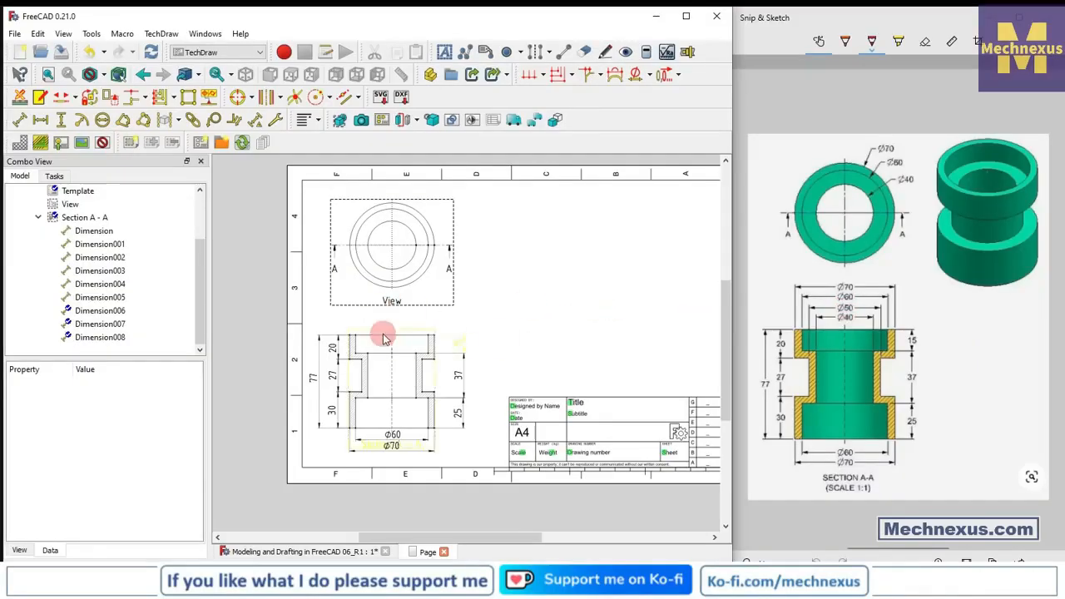
# Dimension the narrow bore's width in Section A - A, place it above the section at about Y 44.8 mm, and add a diameter prefix
pyautogui.scroll(3, 385, 334)
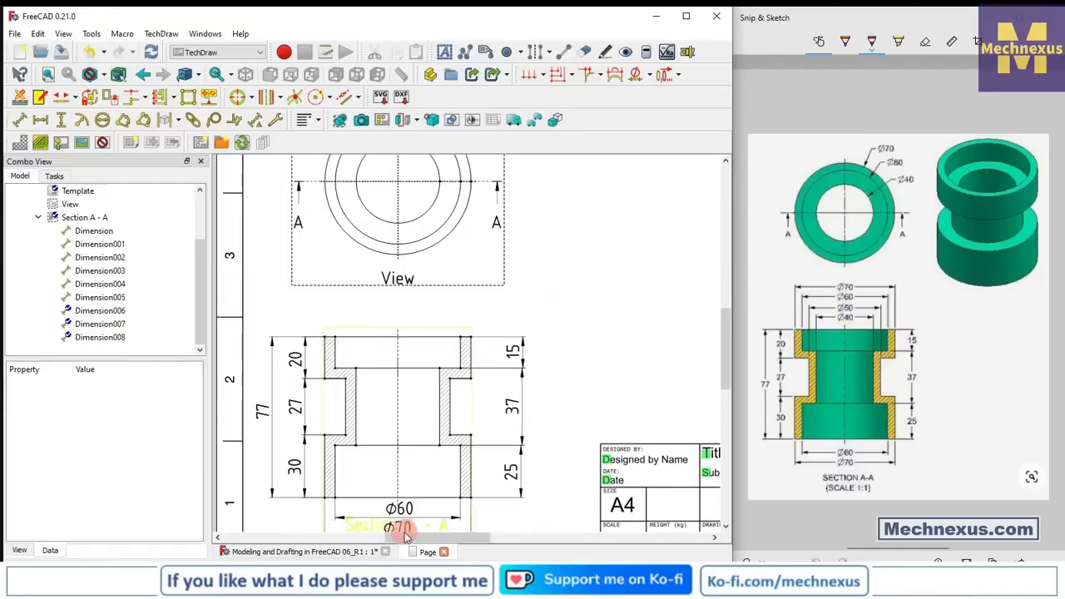
pyautogui.scroll(-1, 375, 302)
pyautogui.scroll(2, 376, 302)
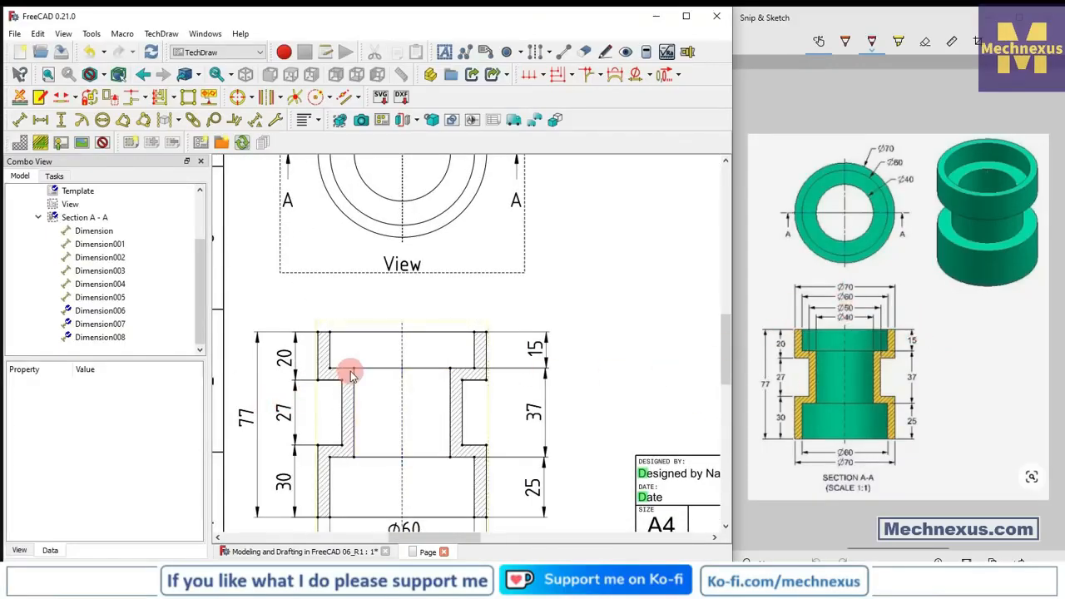
pyautogui.click(356, 367)
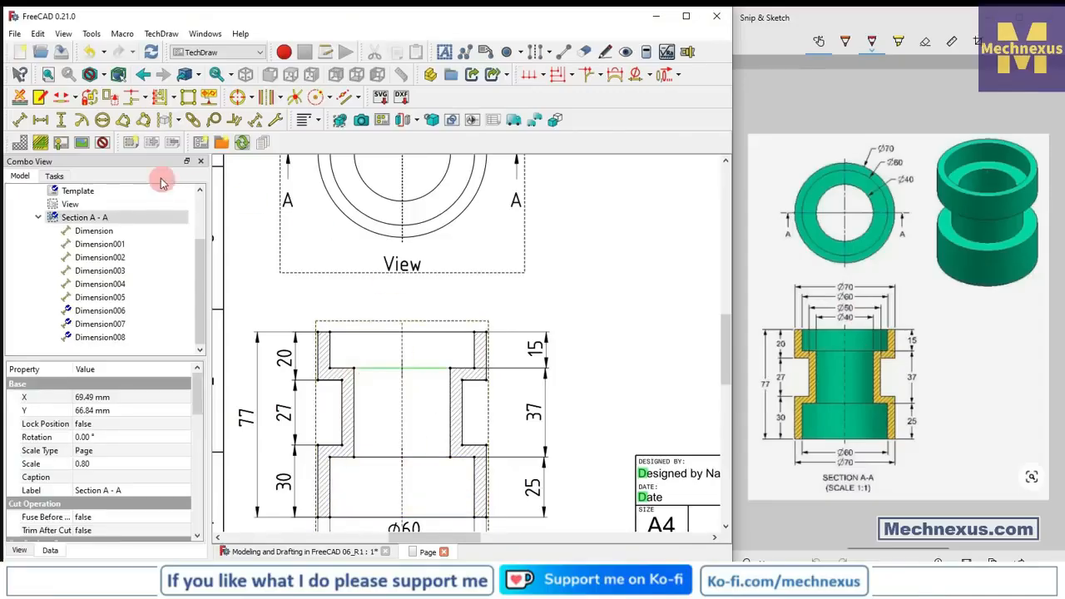
pyautogui.click(40, 120)
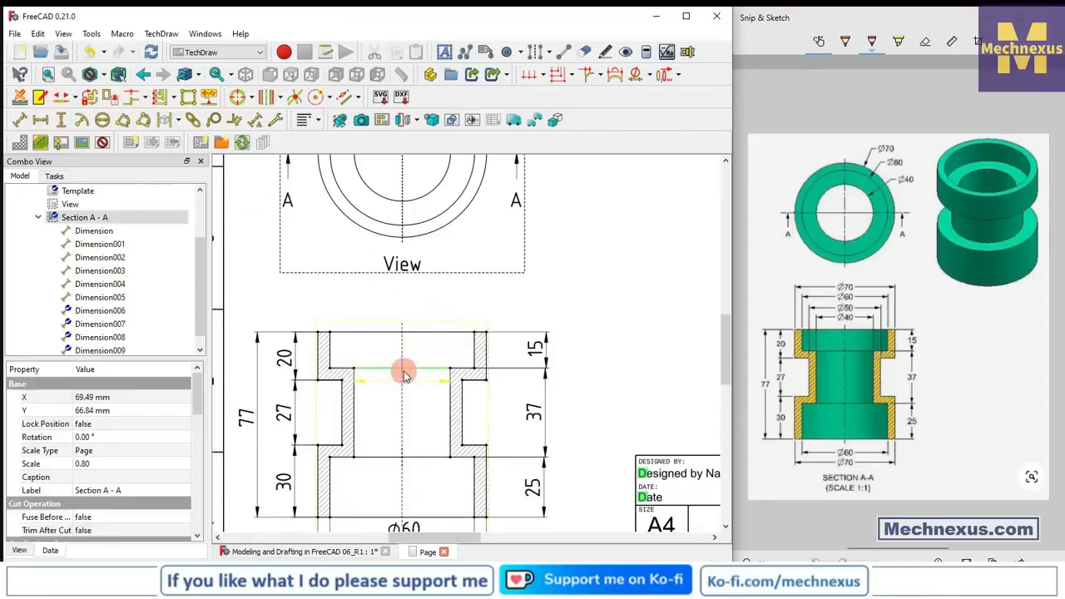
pyautogui.click(406, 303)
pyautogui.moveTo(406, 303); pyautogui.dragTo(388, 310)
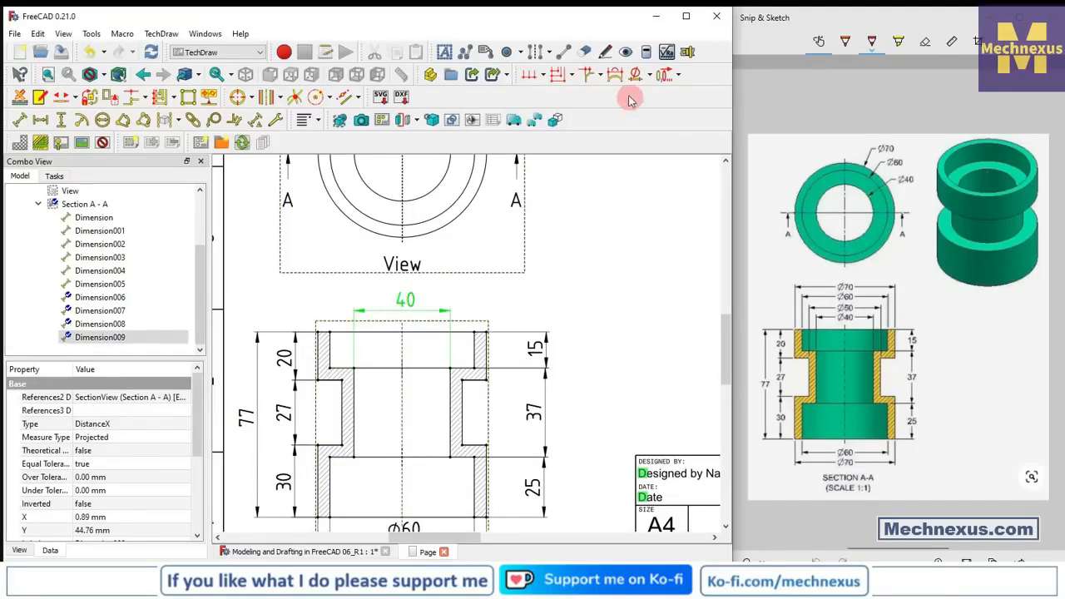
pyautogui.click(649, 77)
pyautogui.click(657, 93)
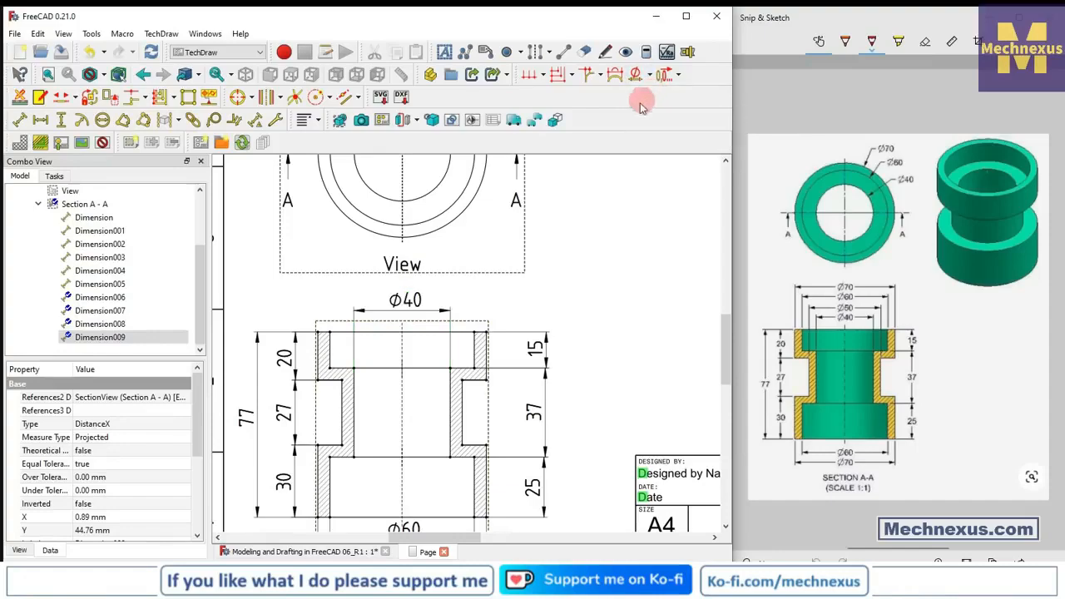
# Add a horizontal dimension across the upper counterbore in Section A - A and give it a diameter prefix
pyautogui.click(480, 337)
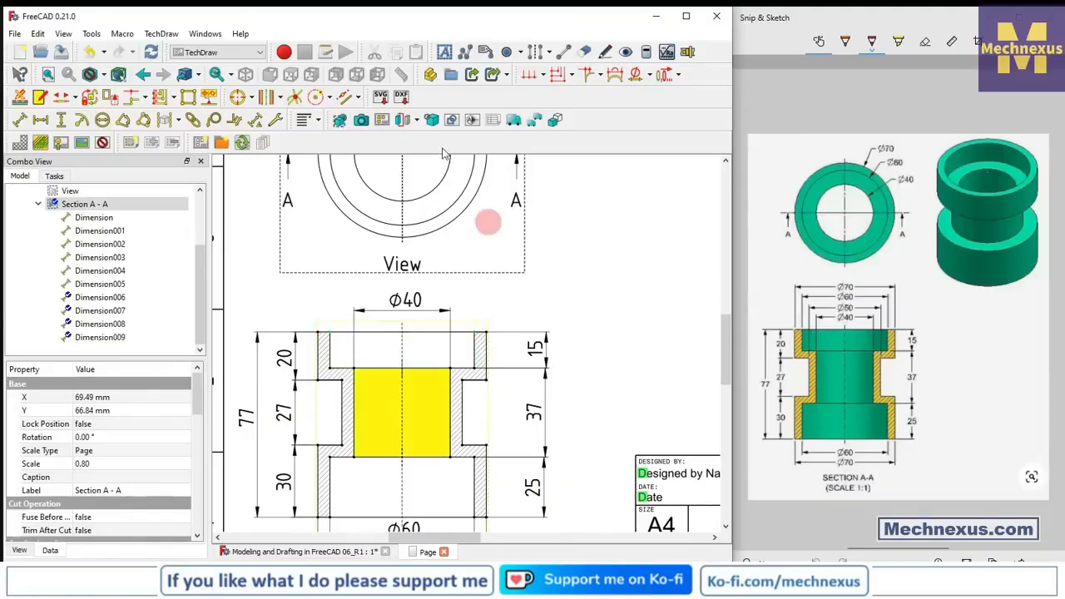
pyautogui.click(41, 121)
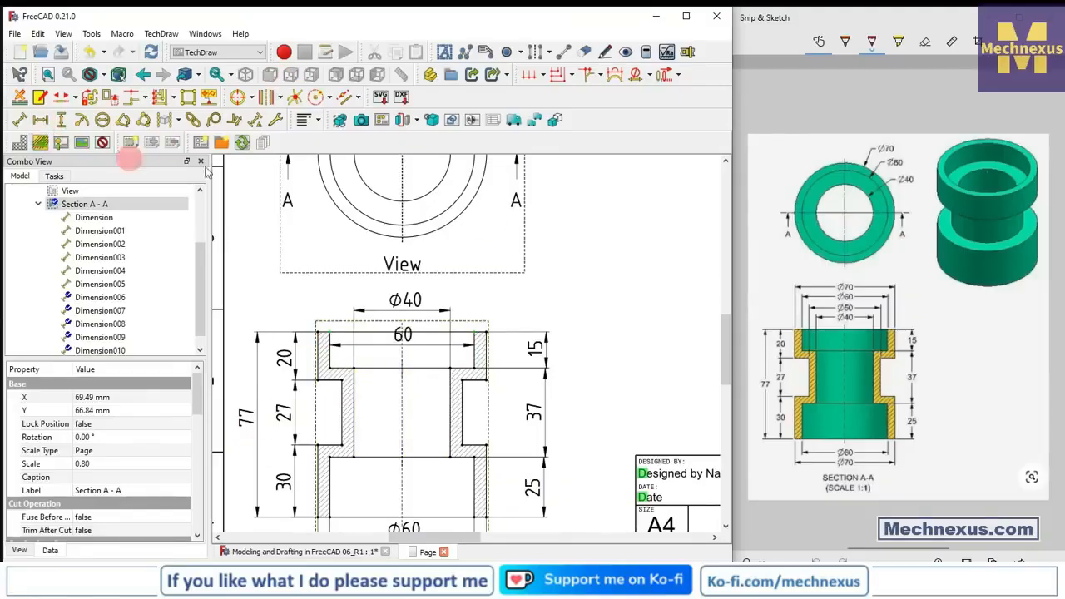
pyautogui.click(650, 75)
pyautogui.click(661, 97)
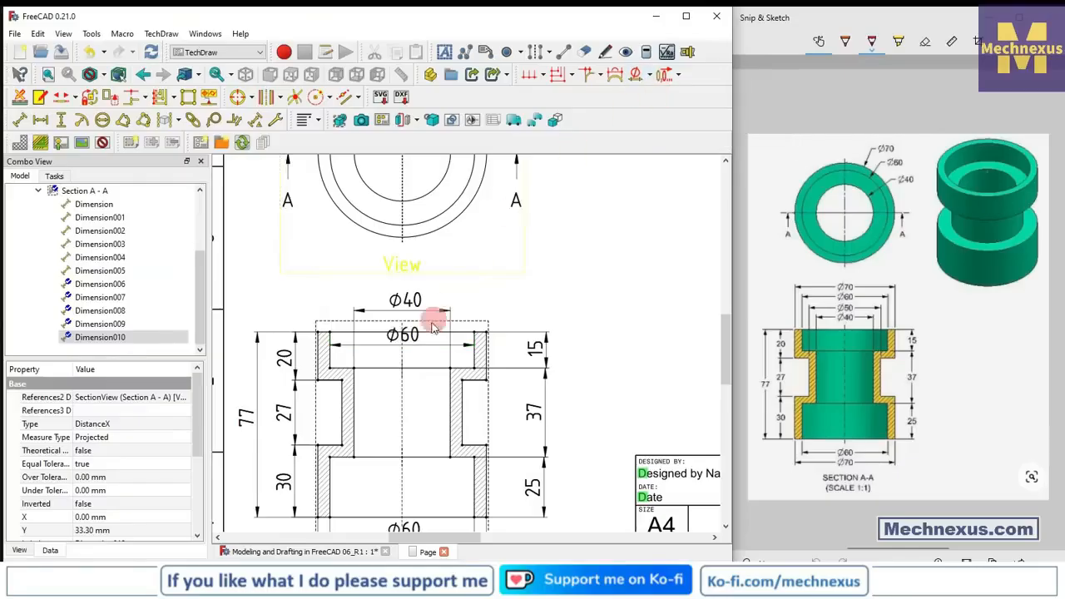
# Place the counterbore diameter above the ⌀40 dimension and raise the top view to about X 70.0 mm, Y 161.6 mm
pyautogui.moveTo(411, 335); pyautogui.dragTo(405, 251)
pyautogui.click(613, 310)
pyautogui.click(507, 292)
pyautogui.scroll(-2, 389, 293)
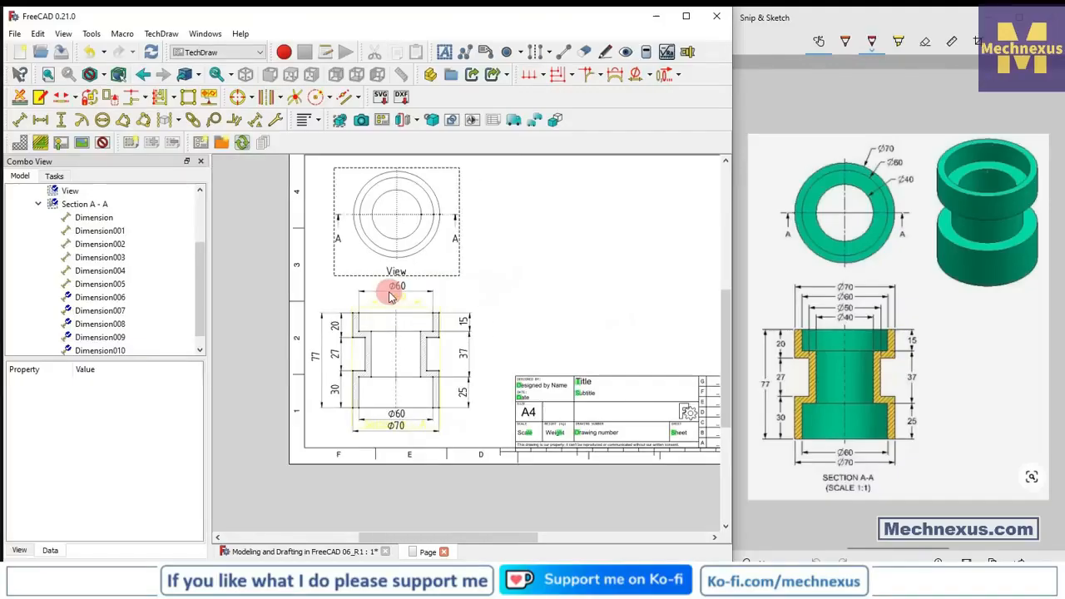
# Add a diameter dimension to the outermost circle in the top view and place it outside the circle at the upper right
pyautogui.scroll(3, 388, 297)
pyautogui.scroll(-3, 376, 293)
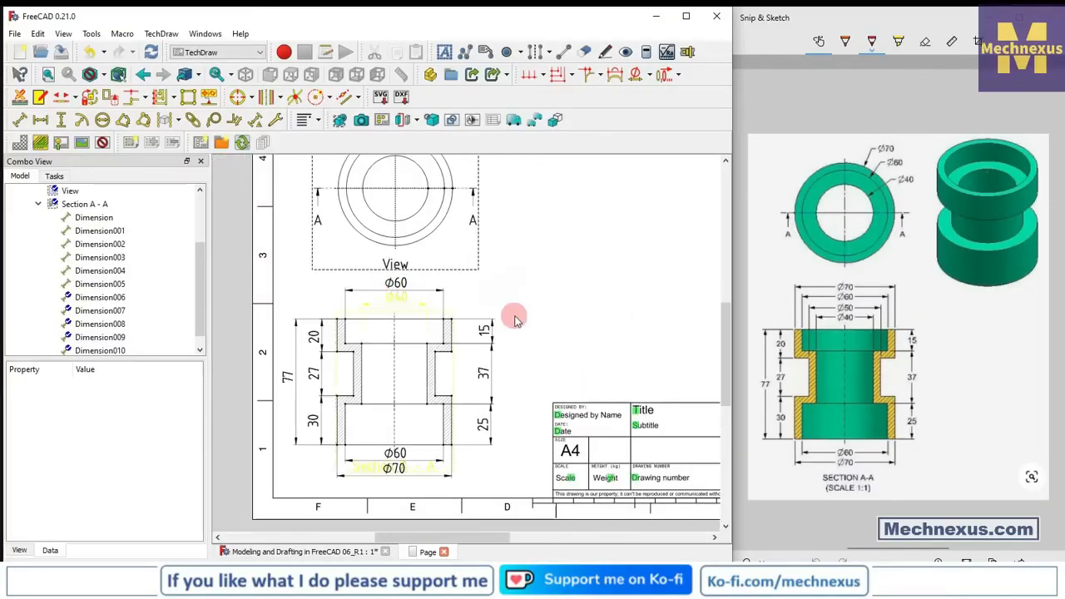
pyautogui.scroll(3, 403, 470)
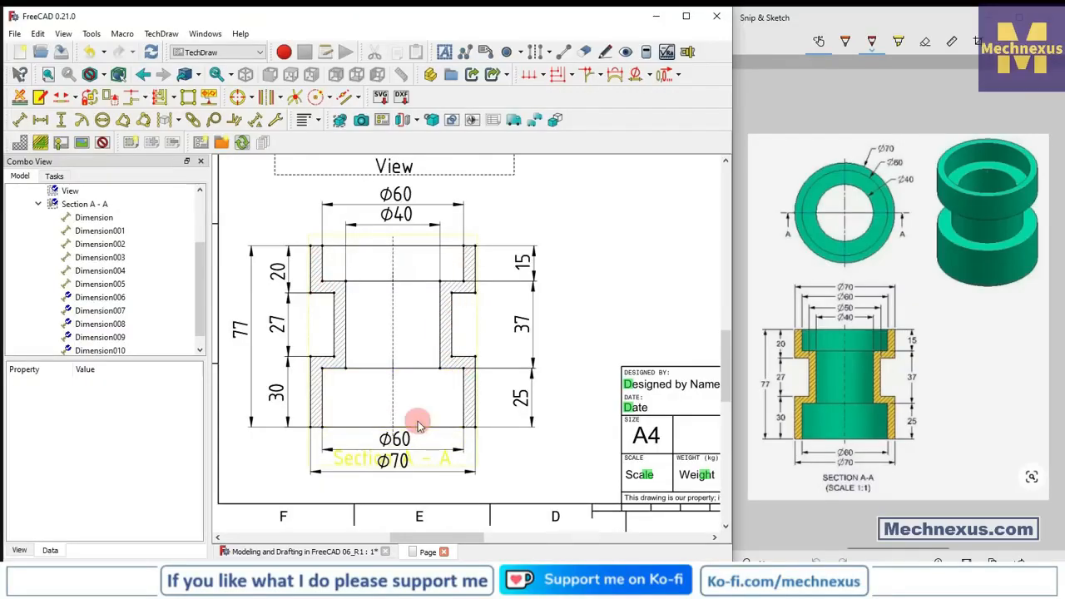
pyautogui.scroll(-3, 417, 421)
pyautogui.scroll(3, 481, 217)
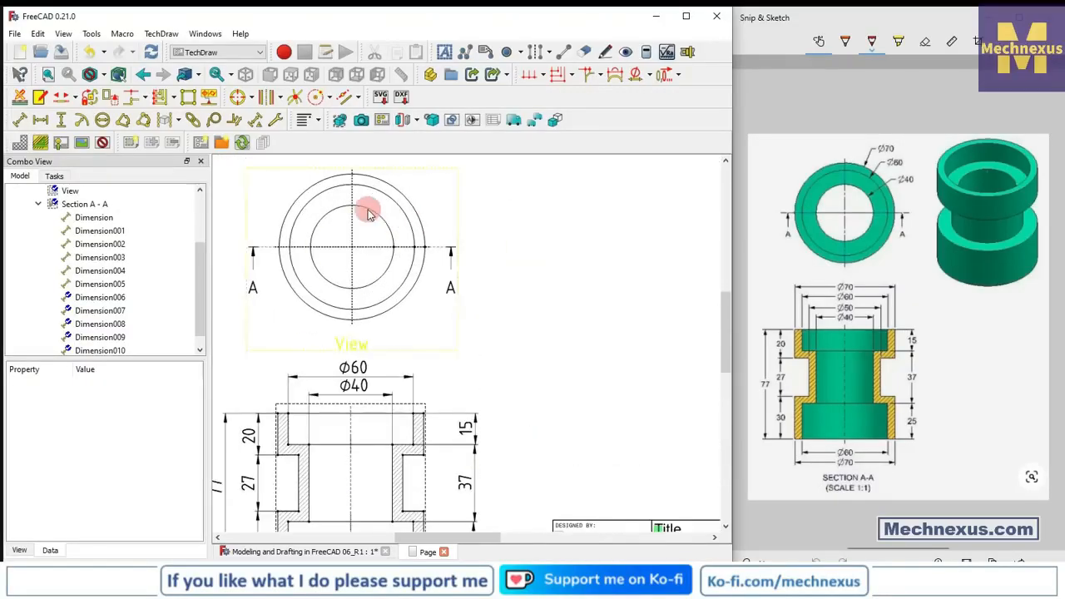
pyautogui.click(394, 178)
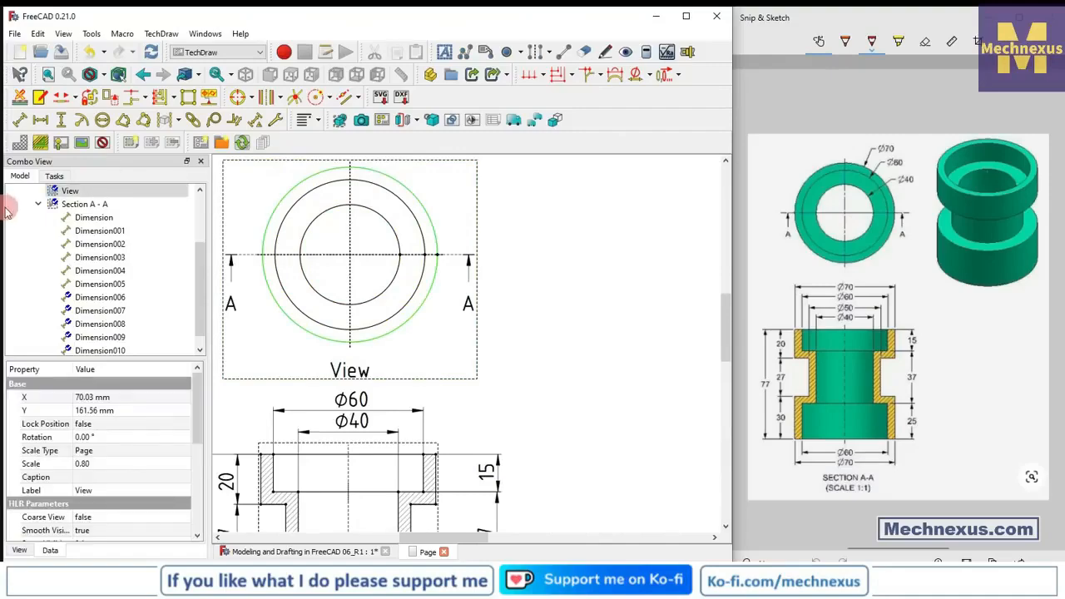
pyautogui.click(102, 121)
pyautogui.moveTo(415, 256); pyautogui.dragTo(468, 186)
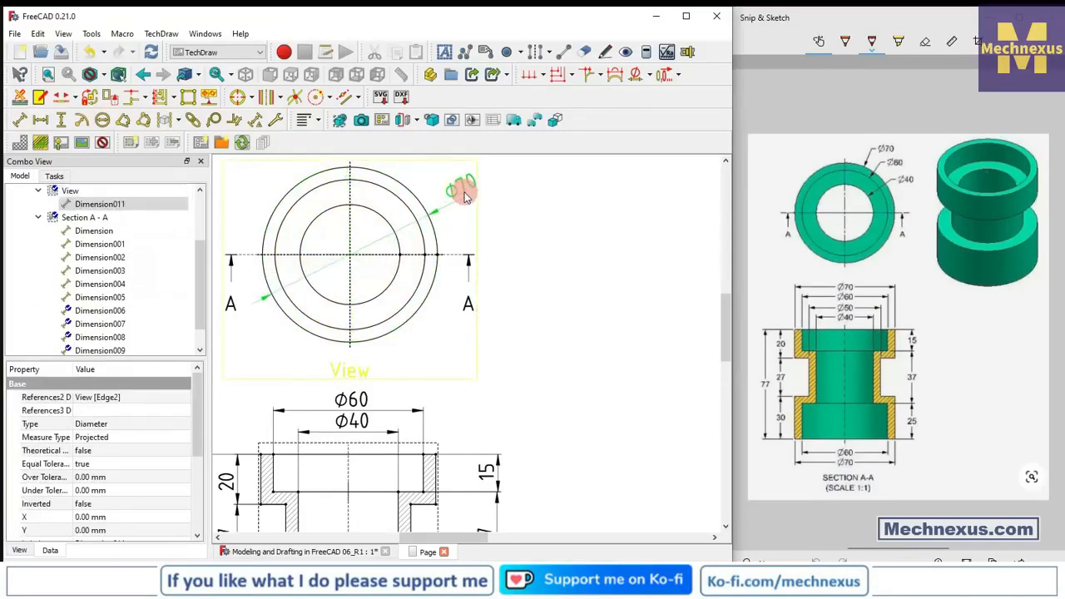
# Add a diameter dimension to the middle circle in the top view, placed beneath the ⌀70 label at about X 41.5 mm, Y 14.9 mm
pyautogui.click(411, 211)
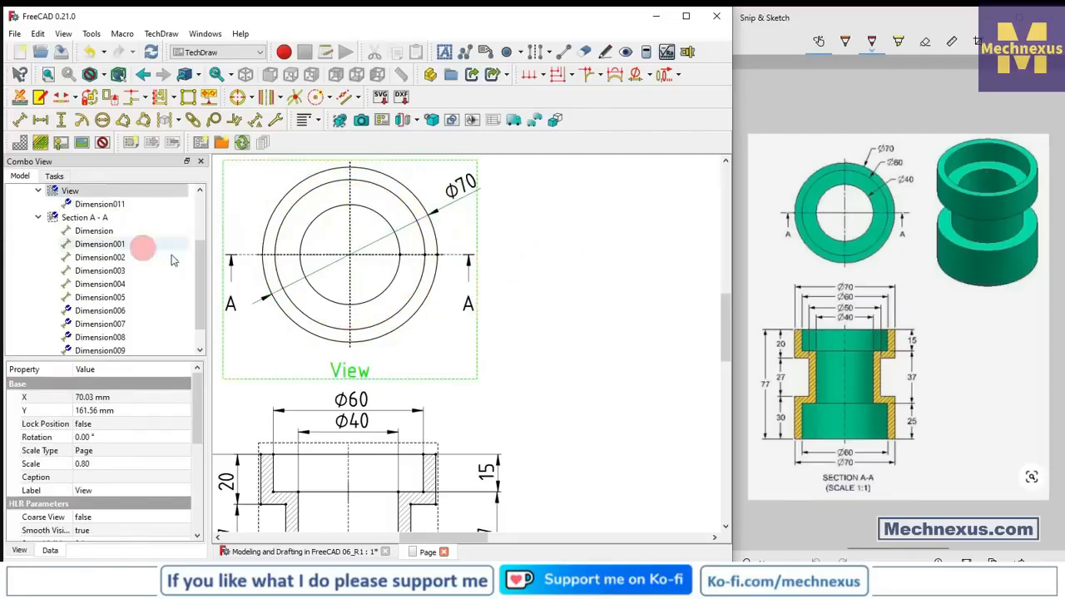
pyautogui.click(422, 248)
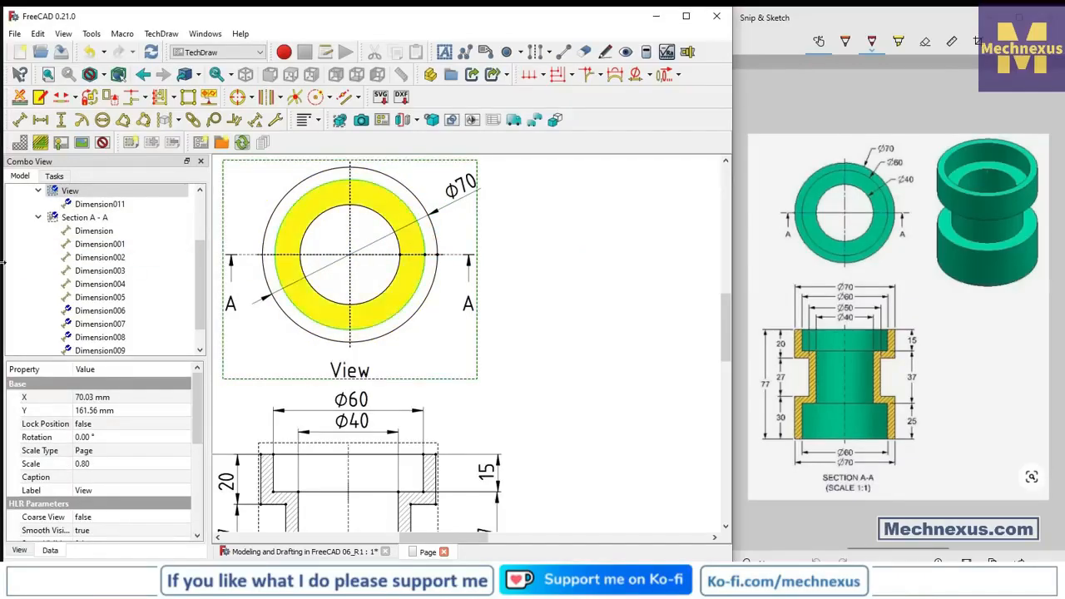
pyautogui.click(103, 119)
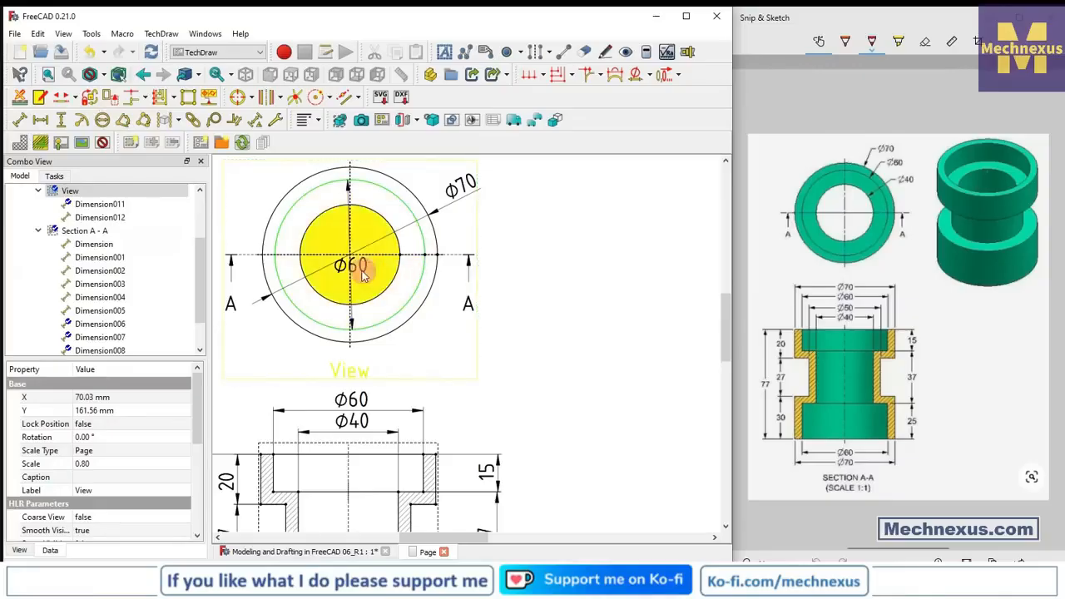
pyautogui.moveTo(363, 261); pyautogui.dragTo(489, 223)
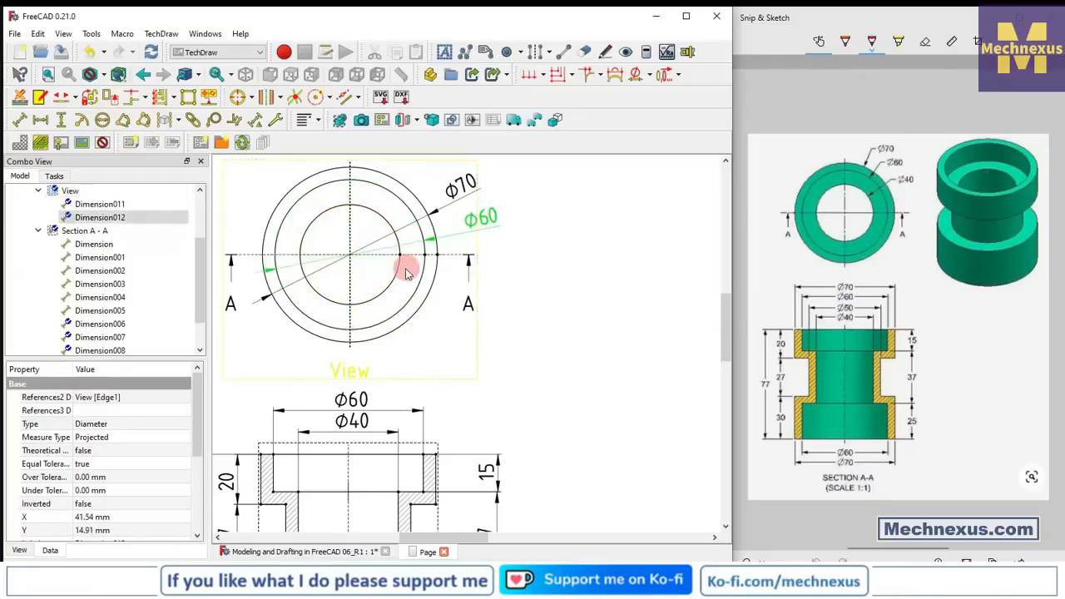
# Add a diameter dimension to the inner circle in the top view and place it outside the part at the lower right
pyautogui.click(396, 275)
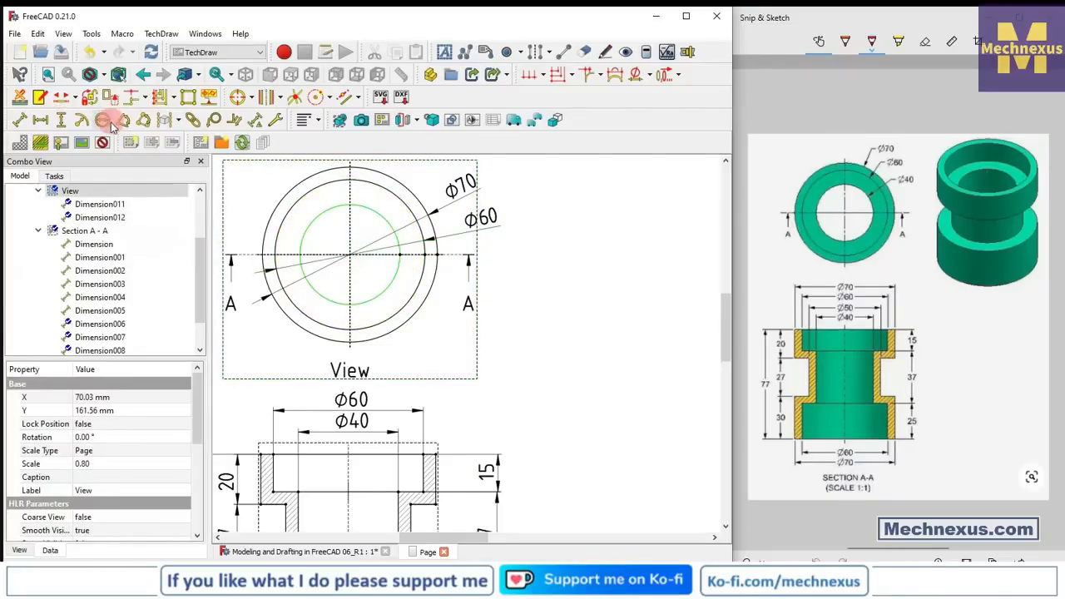
pyautogui.click(103, 120)
pyautogui.click(363, 271)
pyautogui.moveTo(364, 275); pyautogui.dragTo(443, 341)
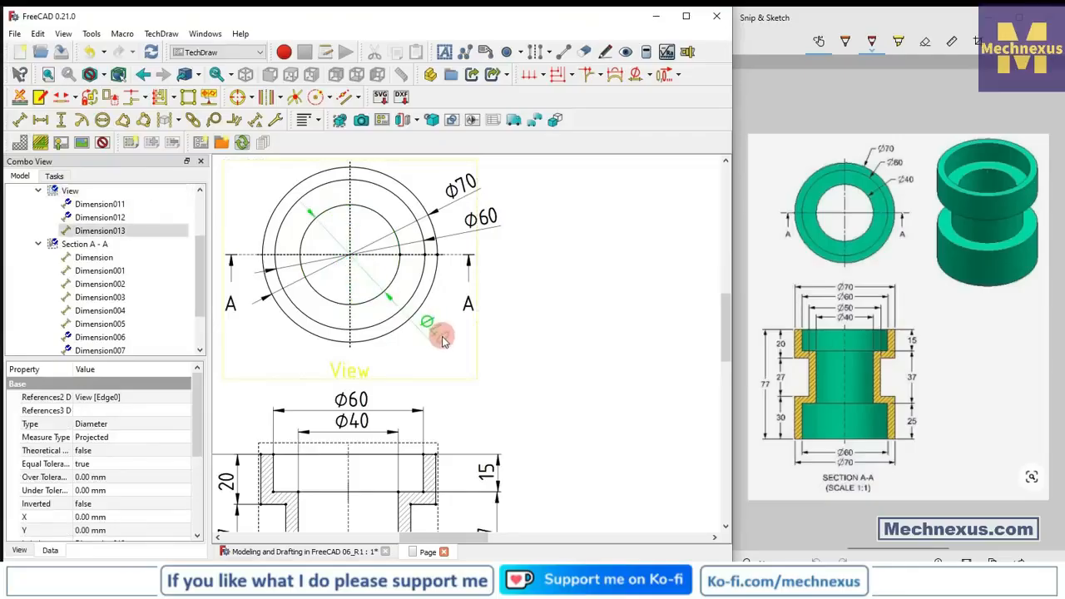
pyautogui.click(489, 346)
# Switch from the drawing page to the 3D model and show the part in an isometric view
pyautogui.scroll(-4, 408, 281)
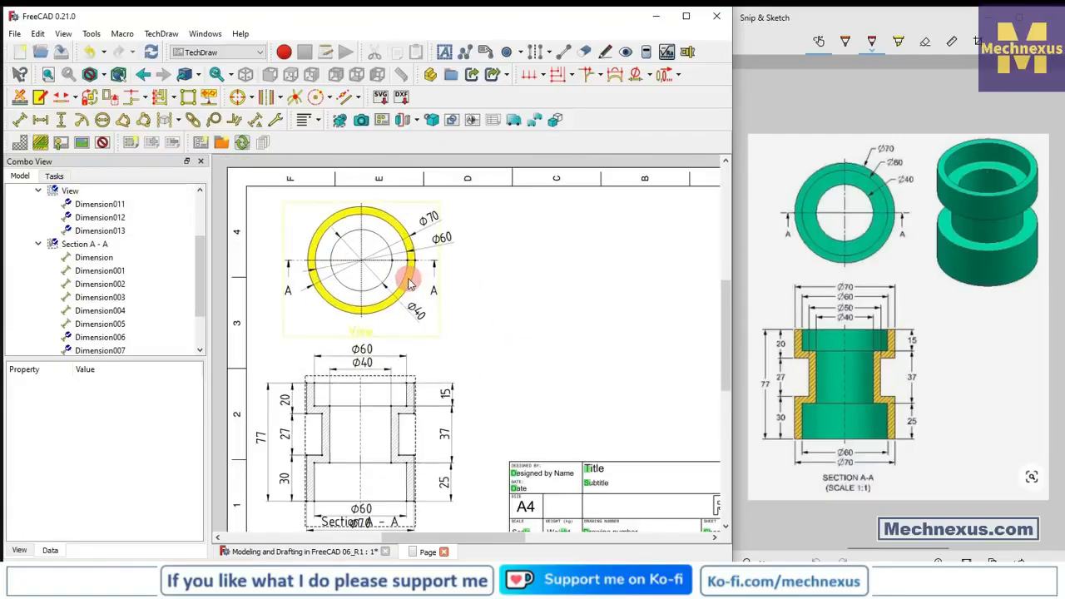
pyautogui.scroll(-3, 409, 283)
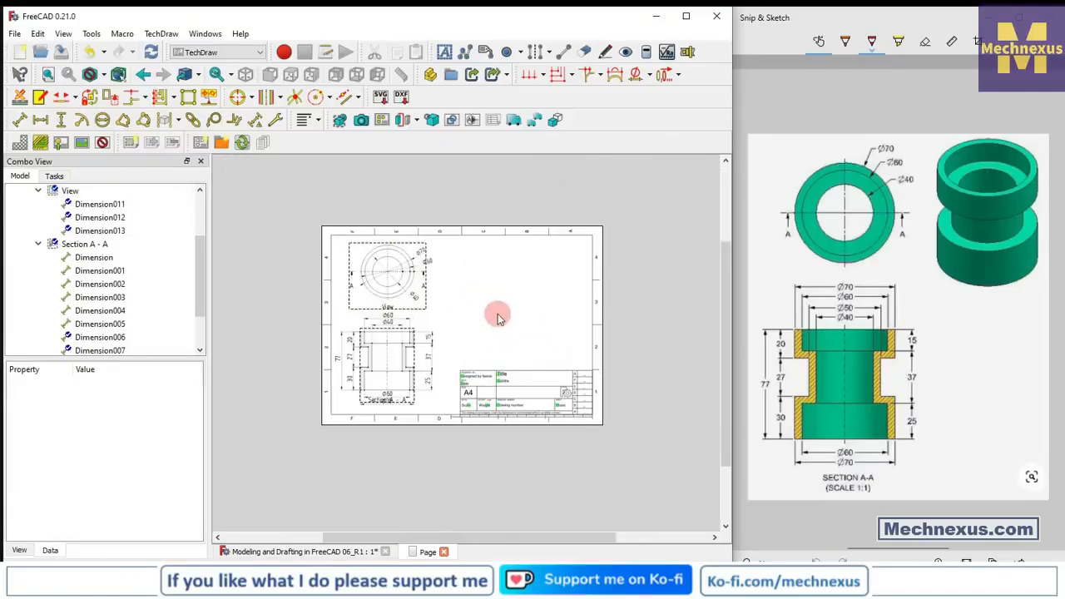
pyautogui.scroll(1, 498, 314)
pyautogui.scroll(1, 498, 314)
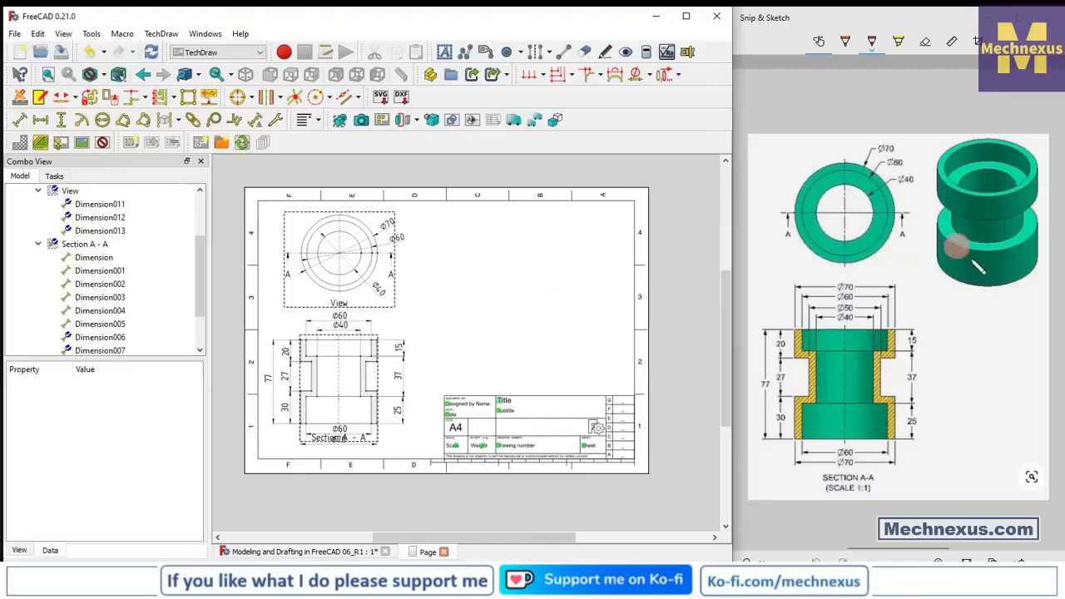
pyautogui.click(314, 551)
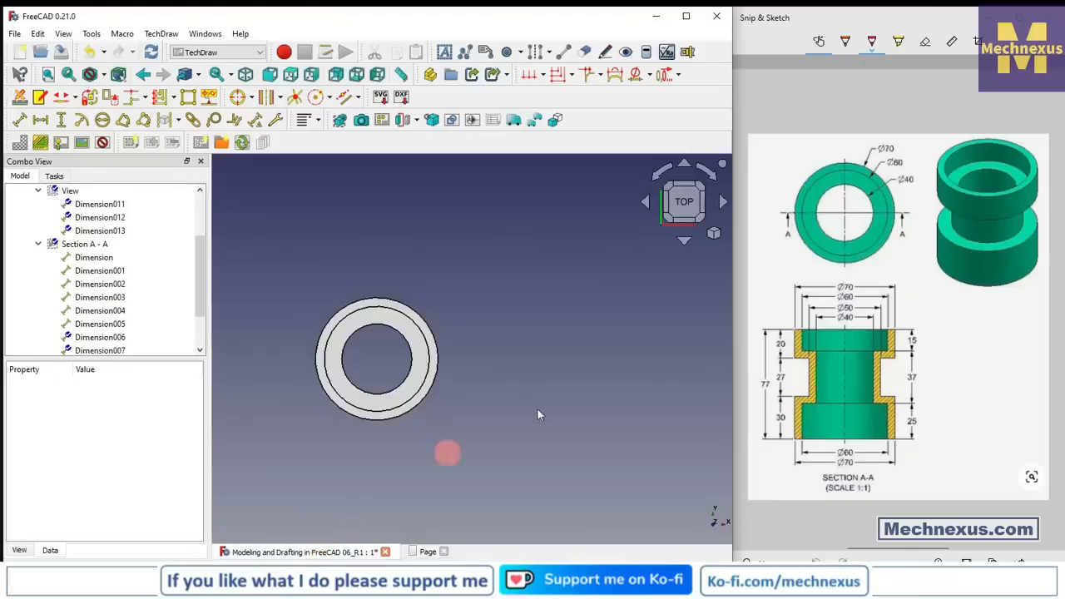
pyautogui.click(711, 237)
pyautogui.click(748, 273)
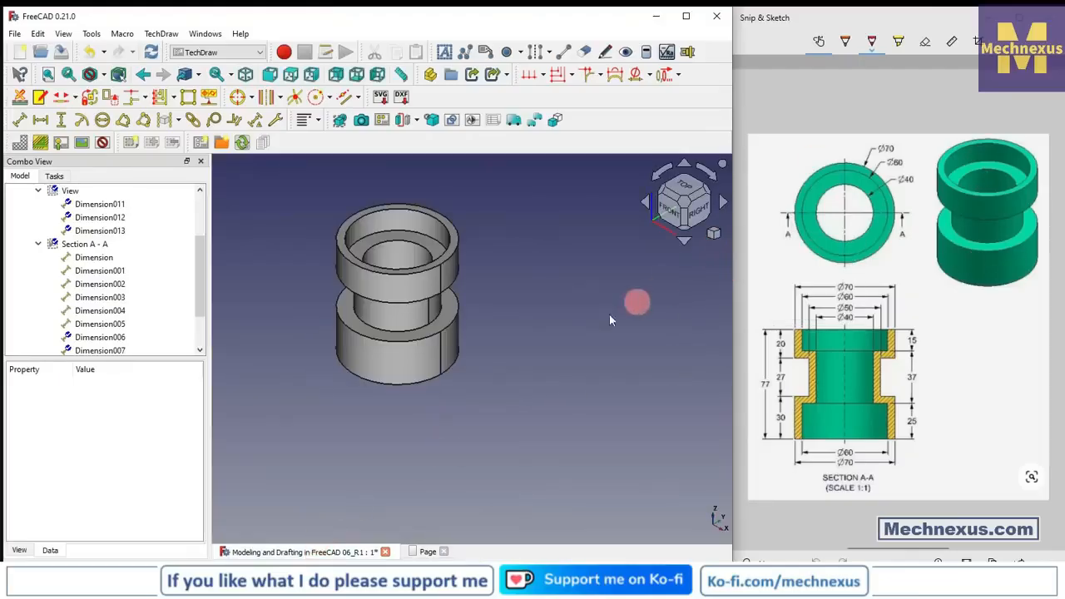
pyautogui.scroll(3, 324, 326)
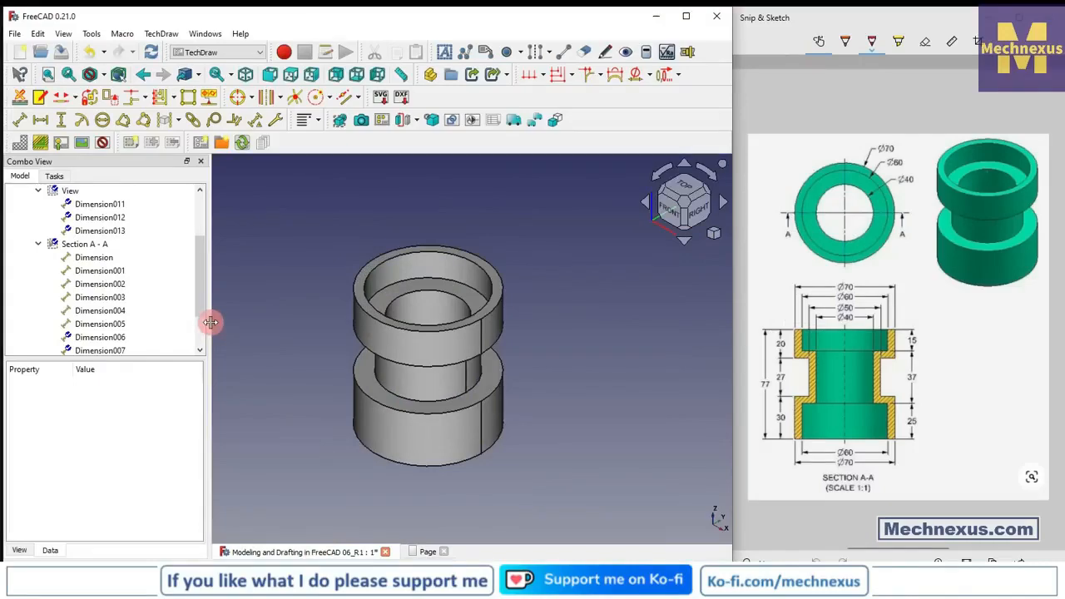
# Narrow the Combo View and make the model tree area taller
pyautogui.moveTo(208, 325); pyautogui.dragTo(180, 321)
pyautogui.moveTo(124, 355); pyautogui.dragTo(115, 459)
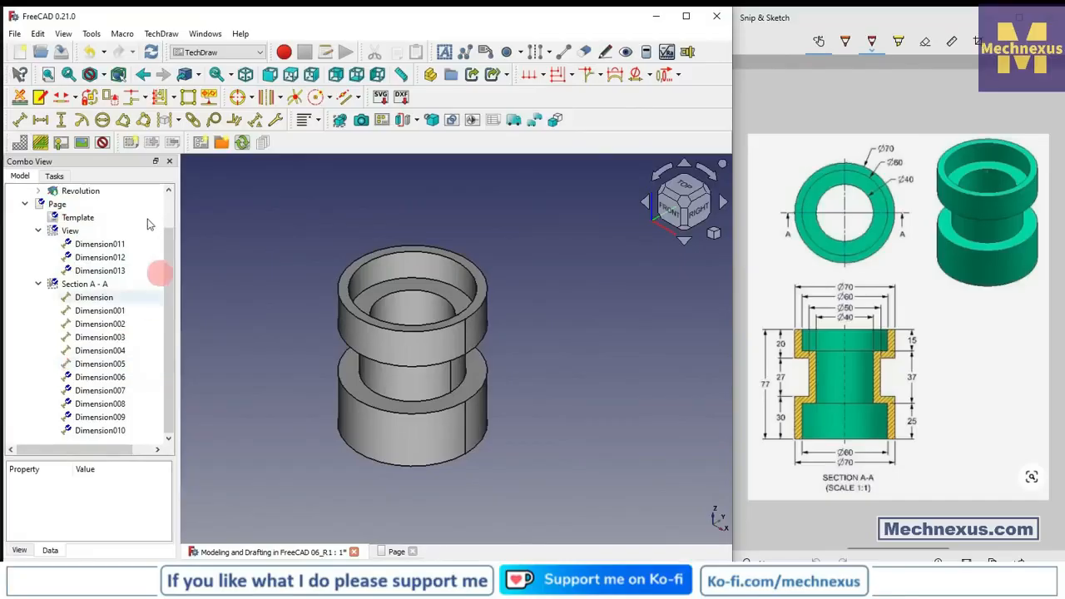
# Recompute the document and save the file
pyautogui.click(151, 52)
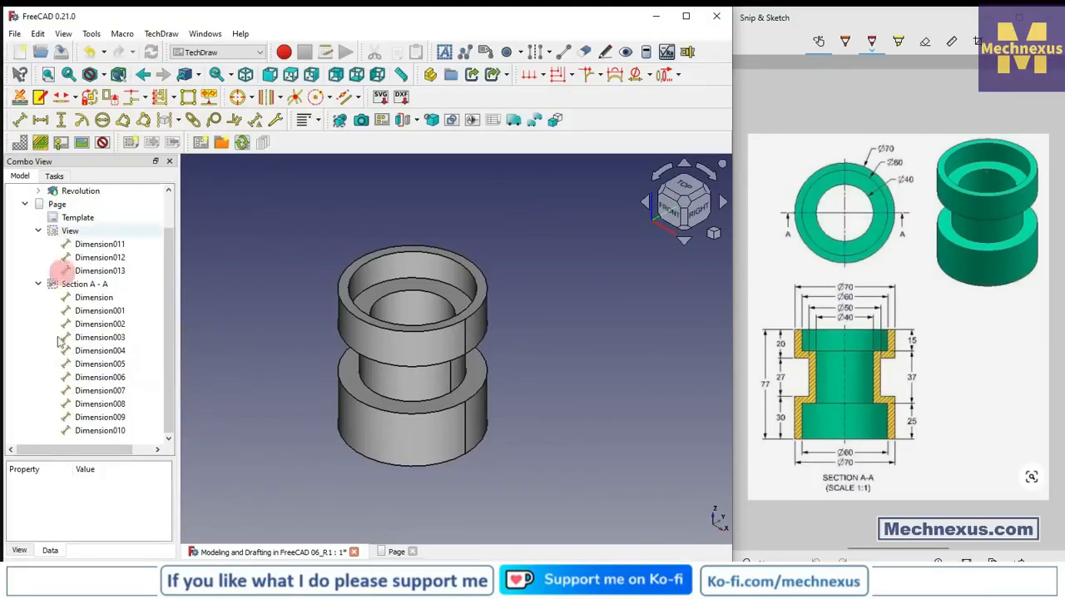
pyautogui.click(15, 33)
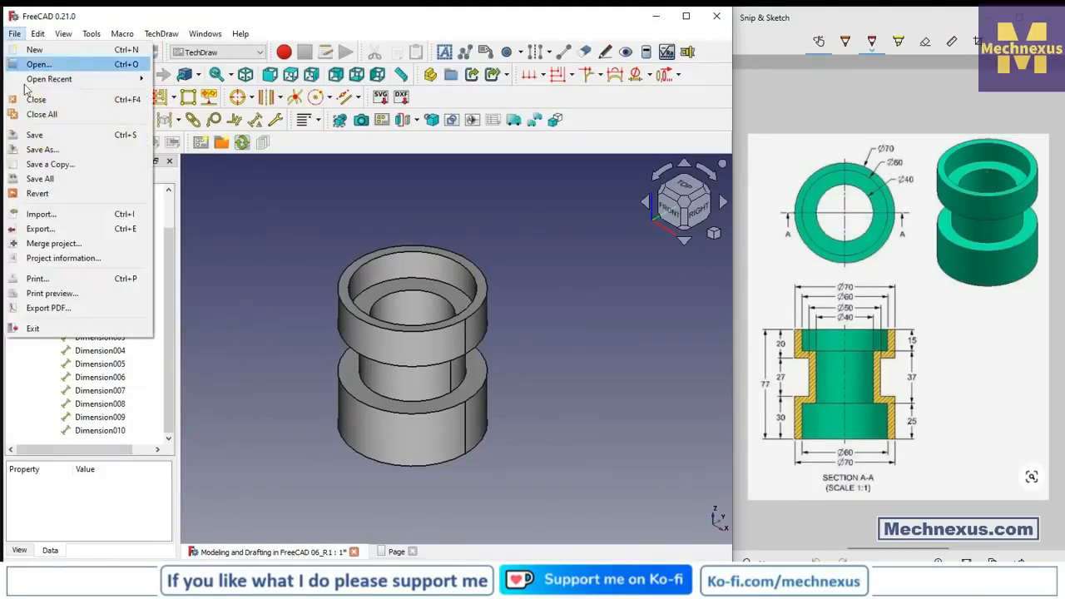
pyautogui.click(34, 138)
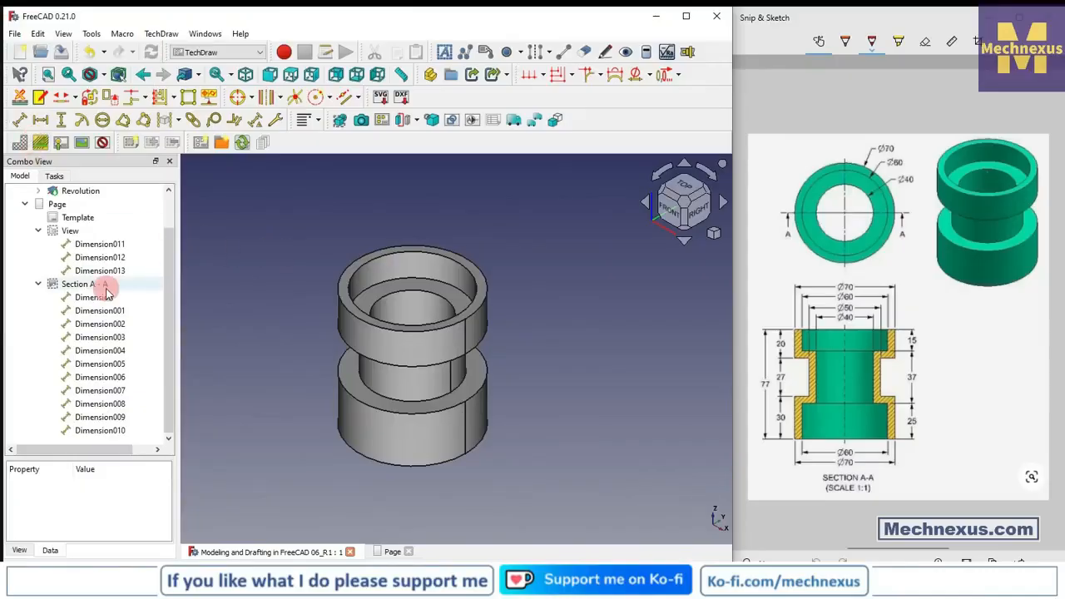
# Insert an isometric view of the Body into the drawing page and place it in the sheet's upper right area above the title block
pyautogui.scroll(1, 72, 283)
pyautogui.click(57, 206)
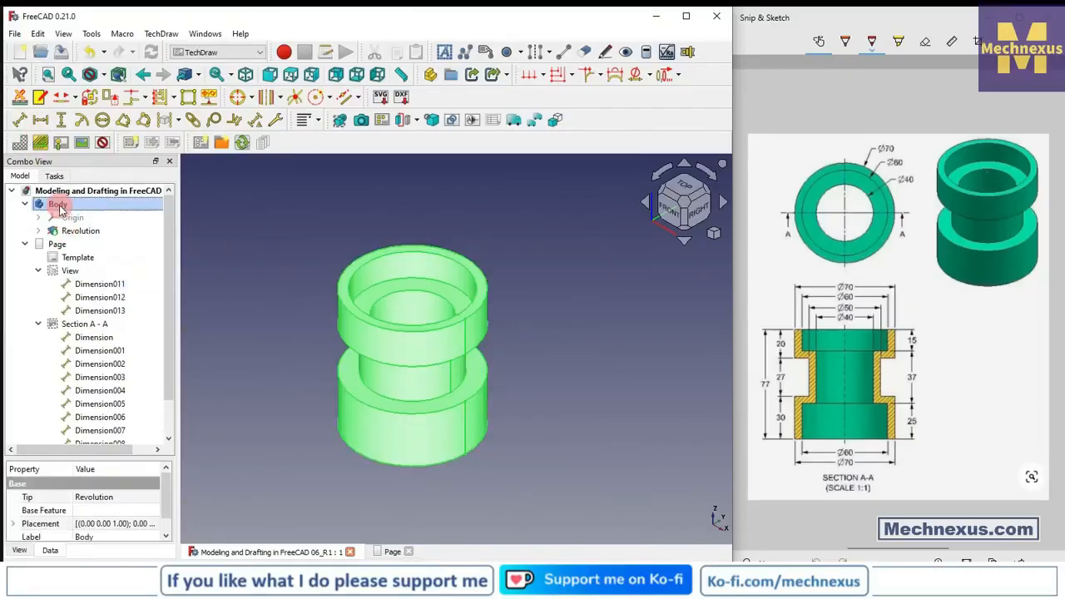
pyautogui.click(340, 120)
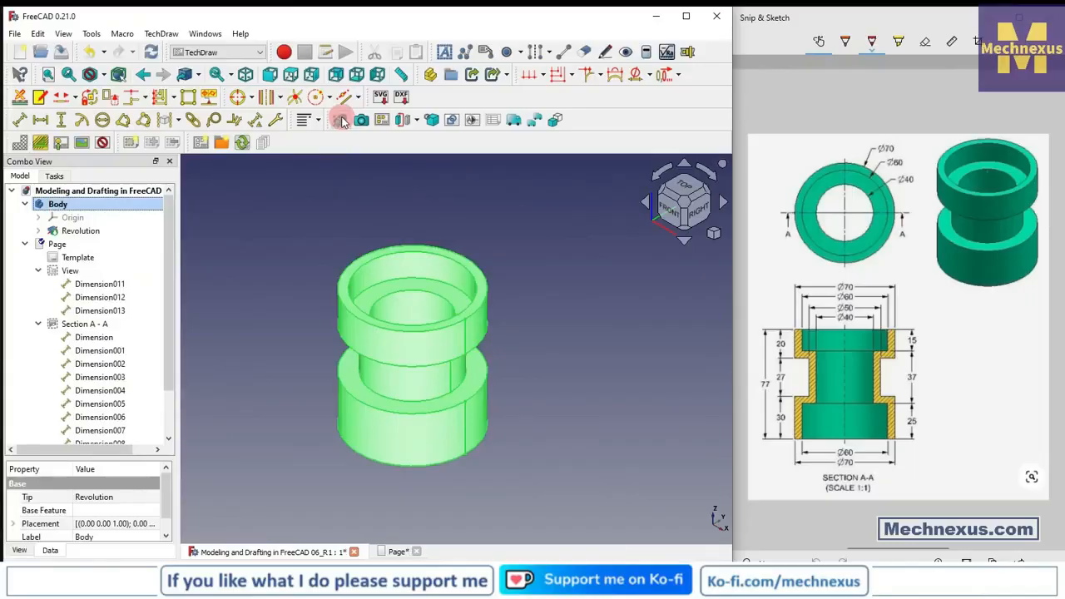
pyautogui.click(391, 551)
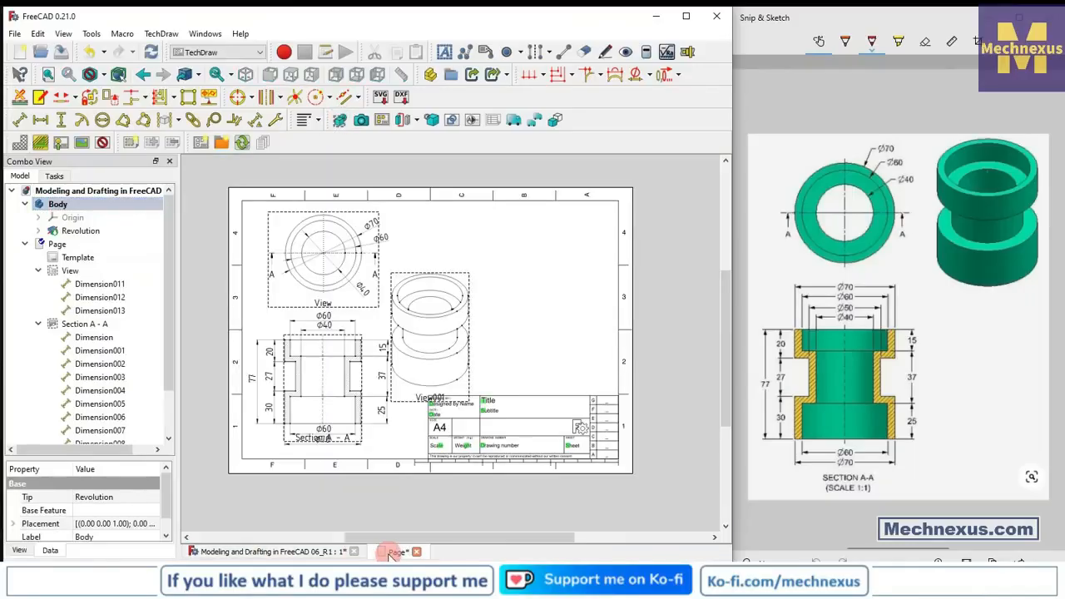
pyautogui.click(425, 401)
pyautogui.moveTo(430, 396)
pyautogui.mouseDown()
pyautogui.moveTo(500, 360)
pyautogui.moveTo(523, 363)
pyautogui.mouseUp()
pyautogui.click(458, 373)
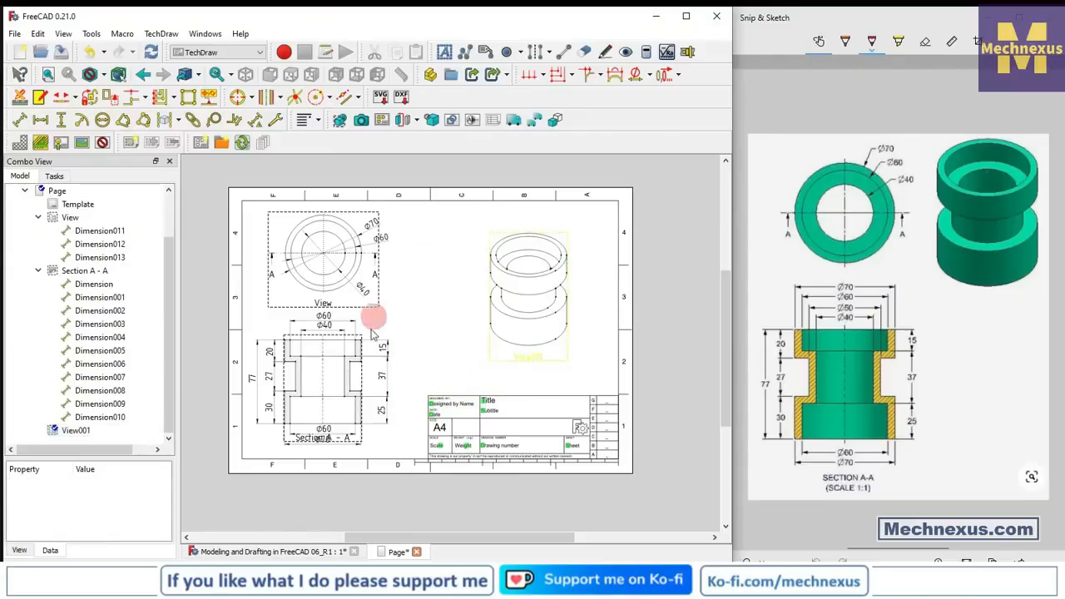
# Fill the title block's Designed by field with the designer's full name followed by the company name in parentheses
pyautogui.scroll(1, 474, 380)
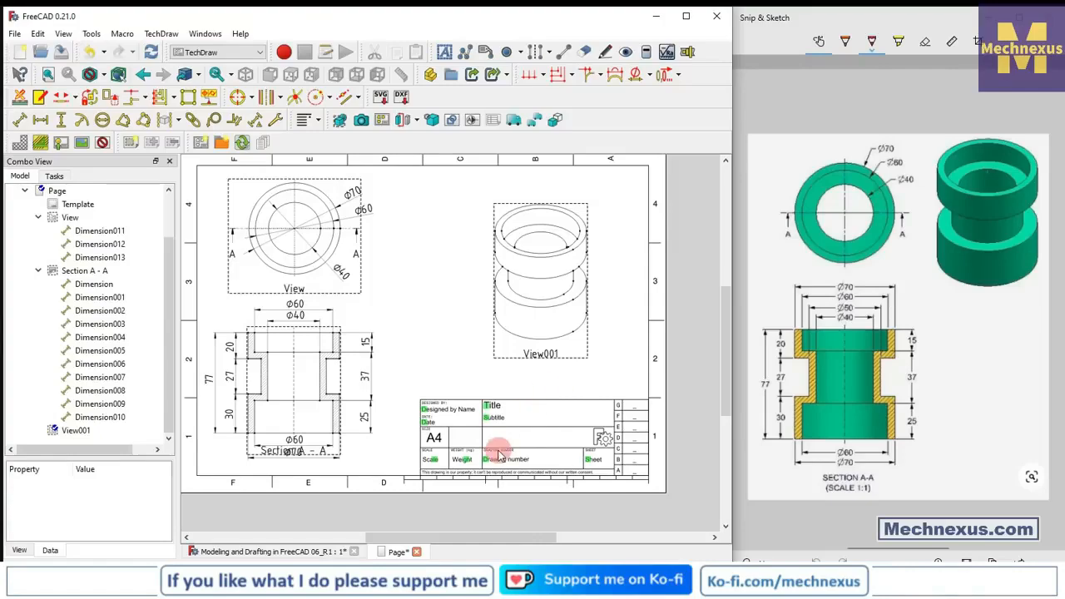
pyautogui.scroll(2, 498, 454)
pyautogui.scroll(-2, 354, 415)
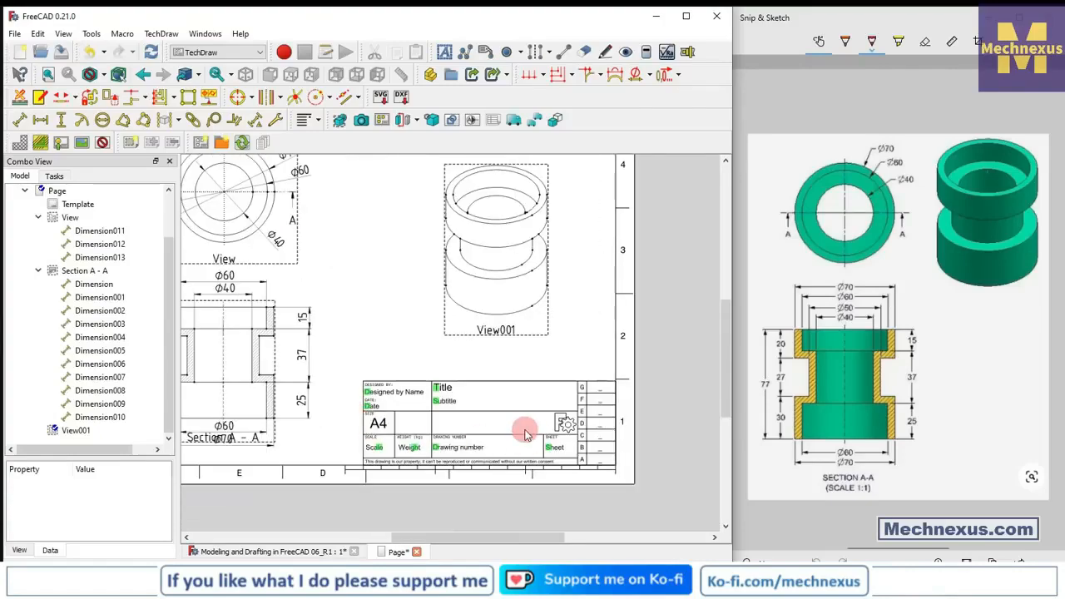
pyautogui.scroll(2, 519, 432)
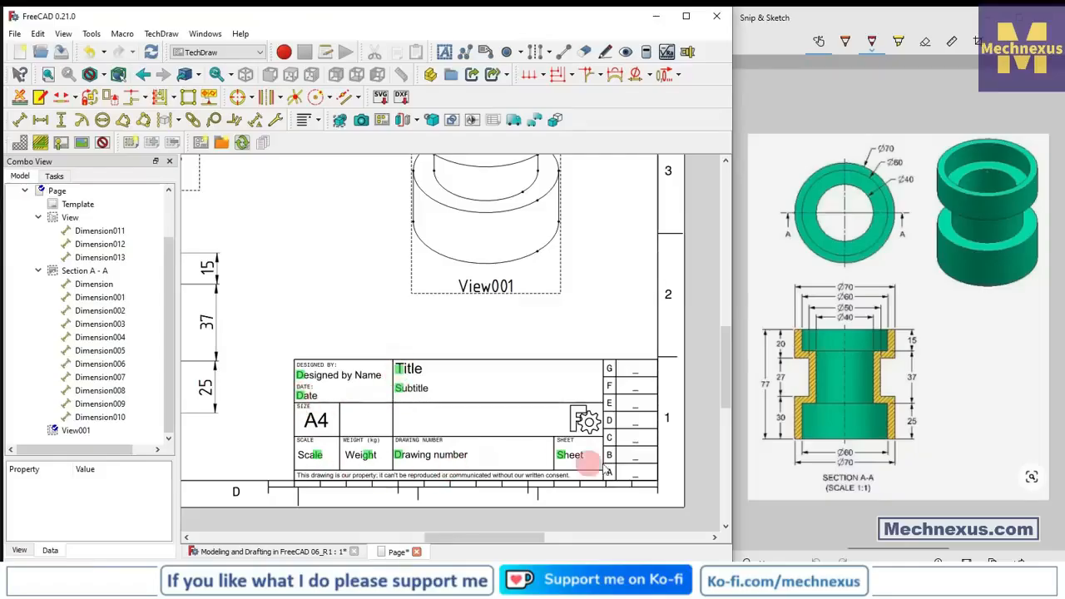
pyautogui.click(301, 381)
pyautogui.click(559, 286)
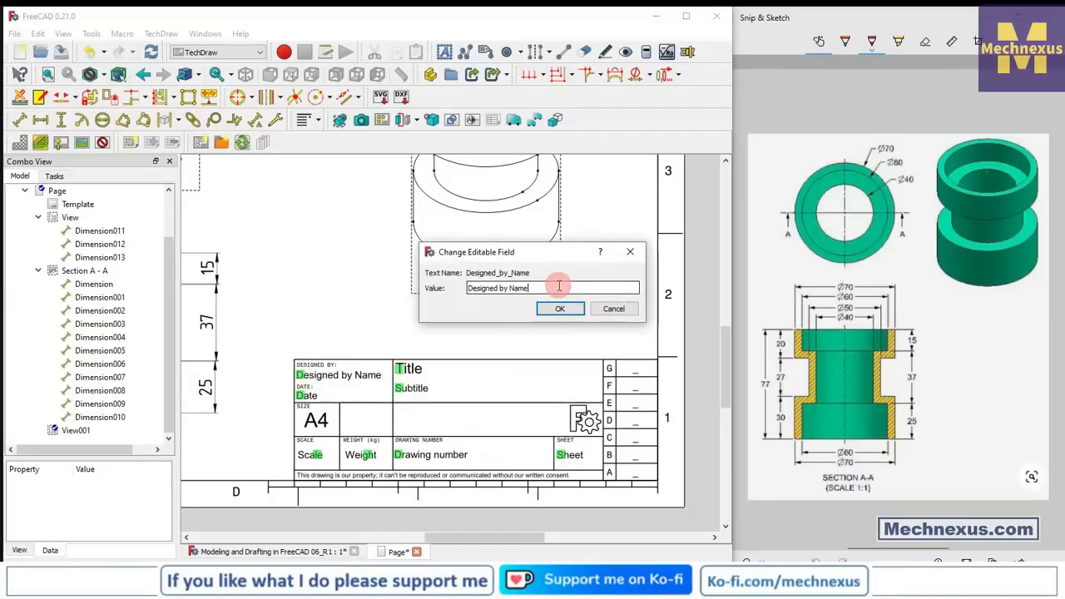
pyautogui.moveTo(537, 290); pyautogui.dragTo(405, 286)
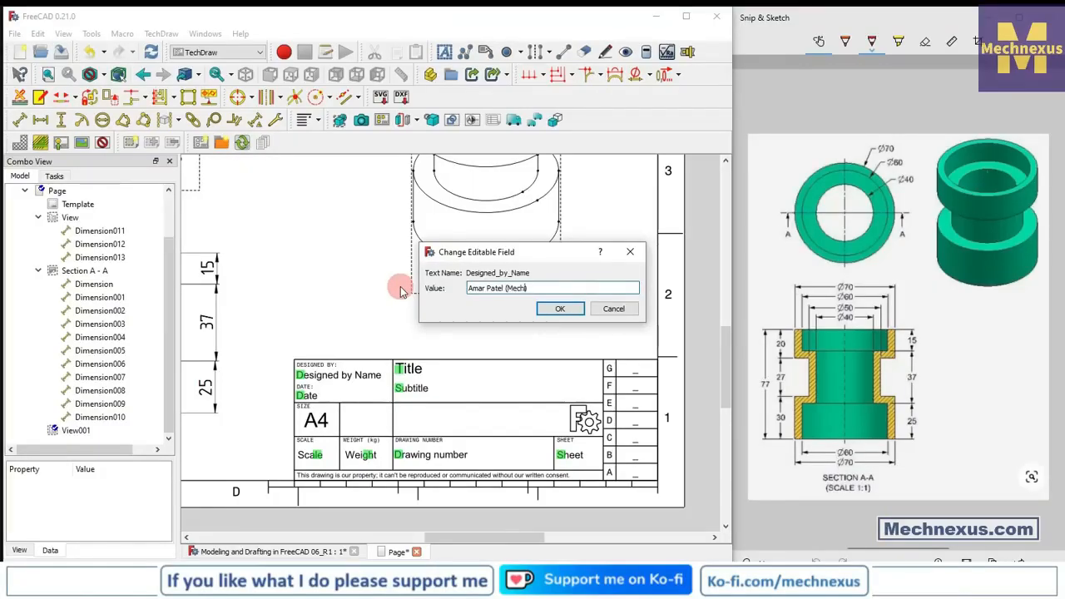
pyautogui.click(563, 309)
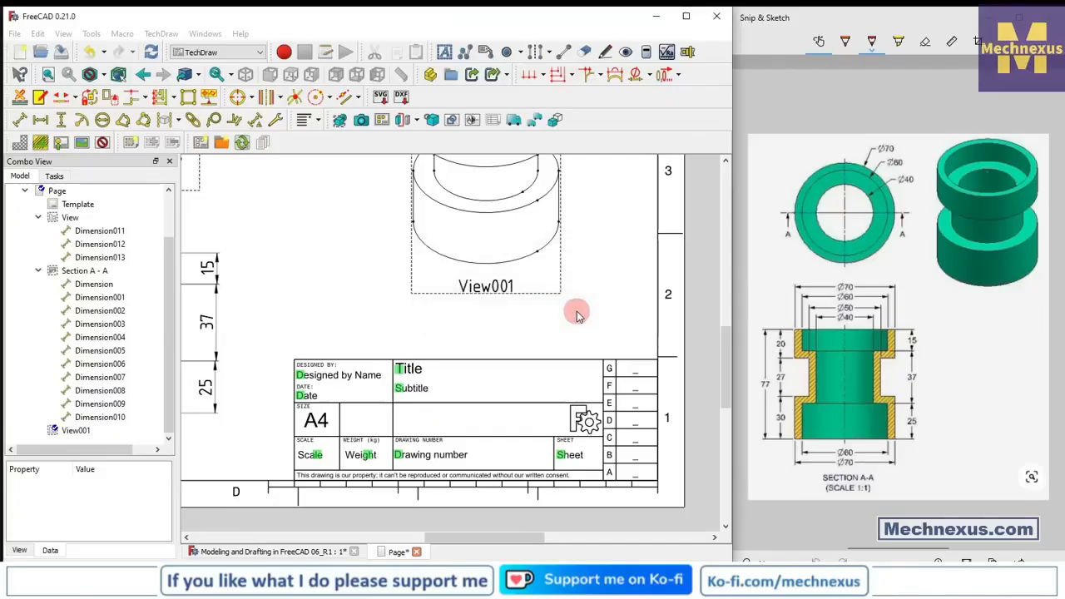
# Replace the title block's Designed by entry with Mechnexus
pyautogui.click(302, 381)
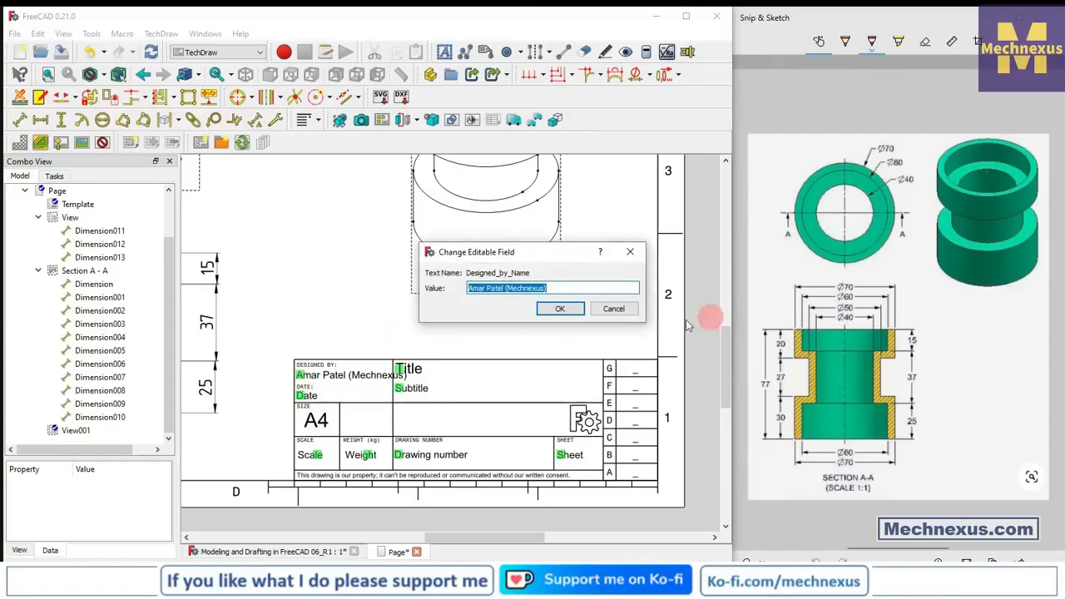
pyautogui.click(562, 284)
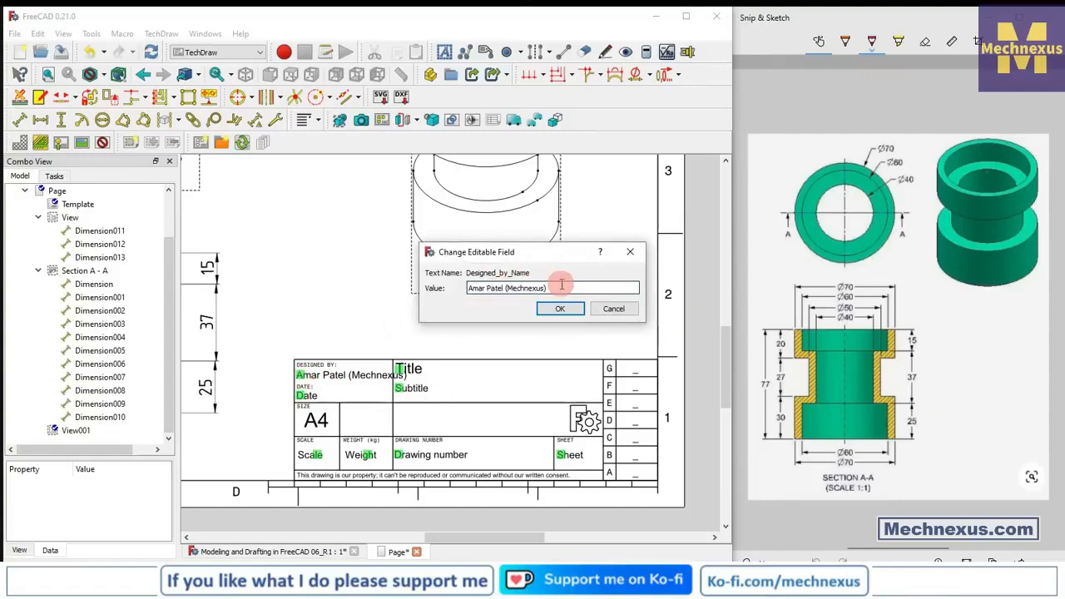
pyautogui.hotkey('ctrl', 'a')
pyautogui.write('Me')
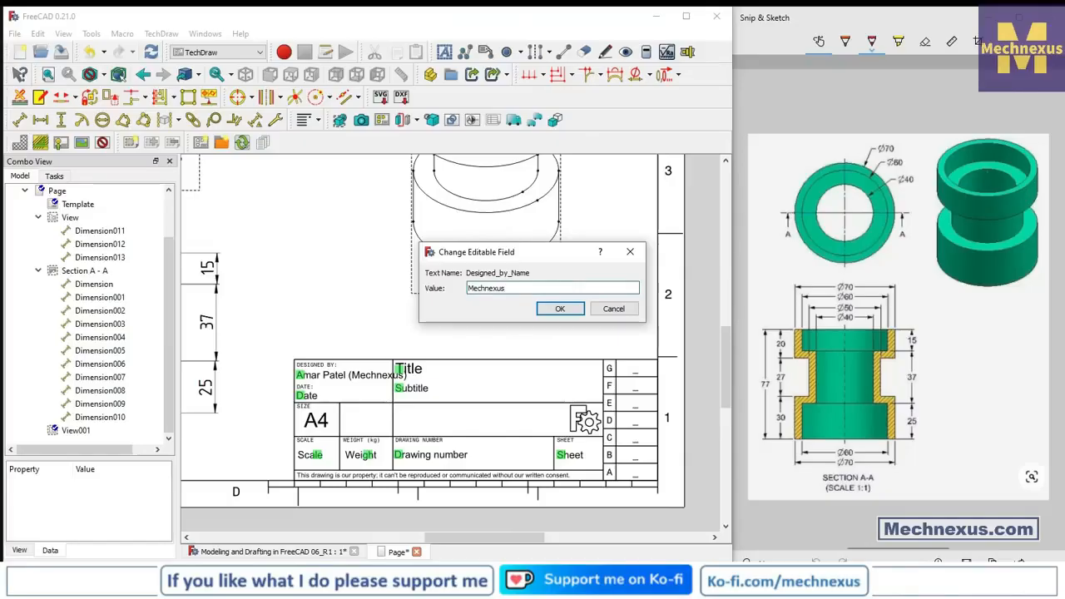
pyautogui.click(559, 309)
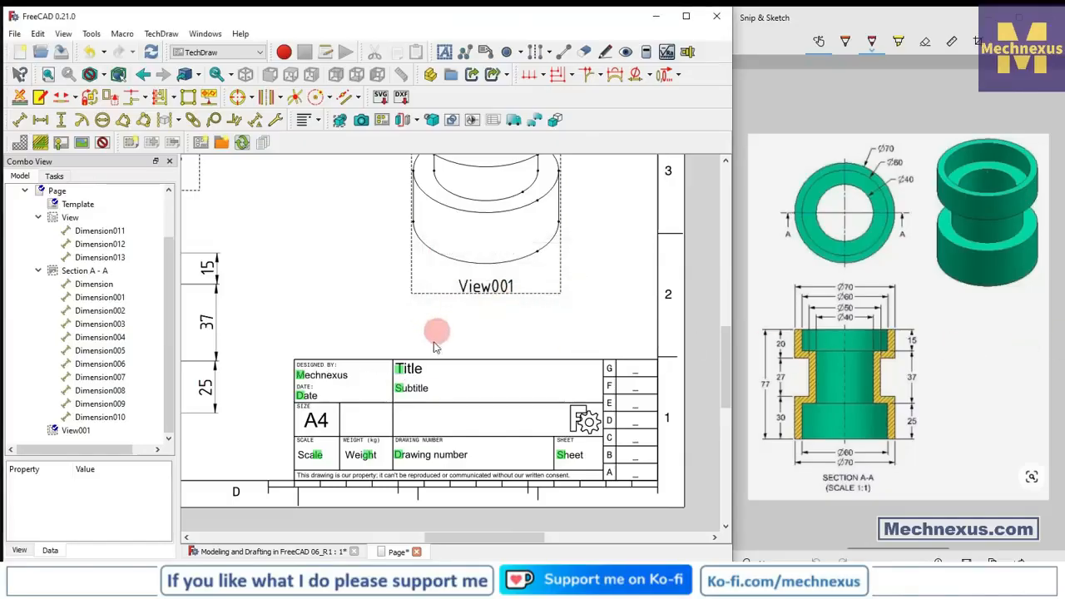
# Set the title block's title to "Modeling and Drafting" and its subtitle to "Tutorial No.6"
pyautogui.click(405, 378)
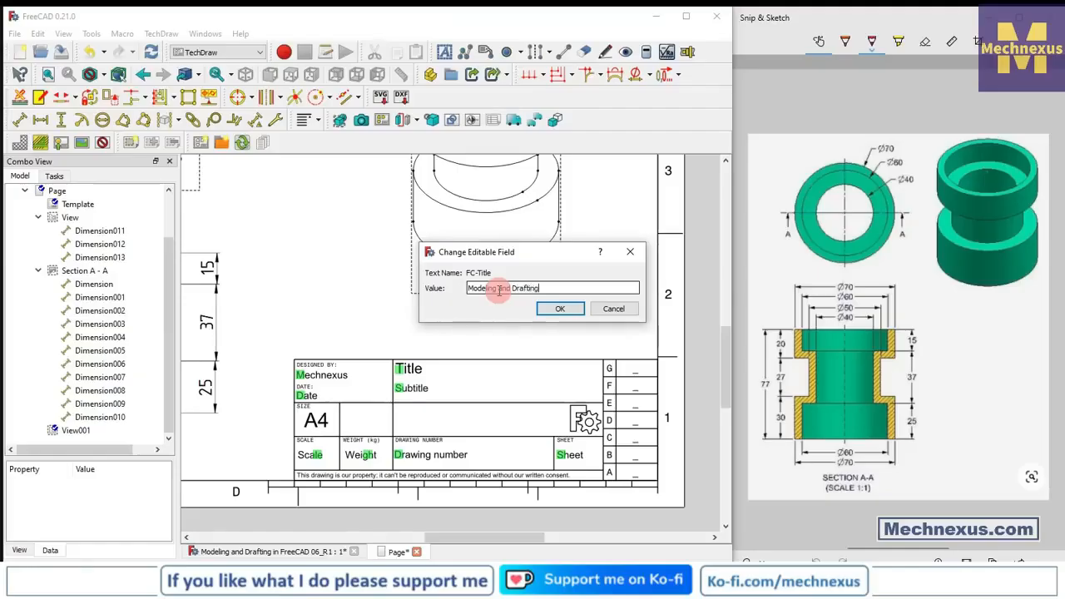
pyautogui.click(554, 309)
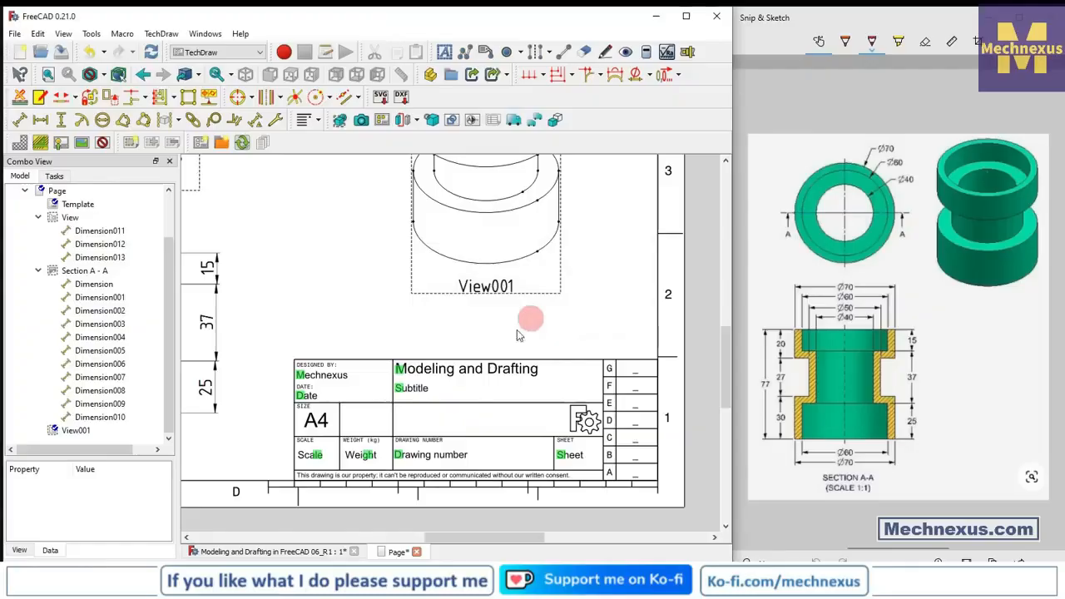
pyautogui.click(398, 391)
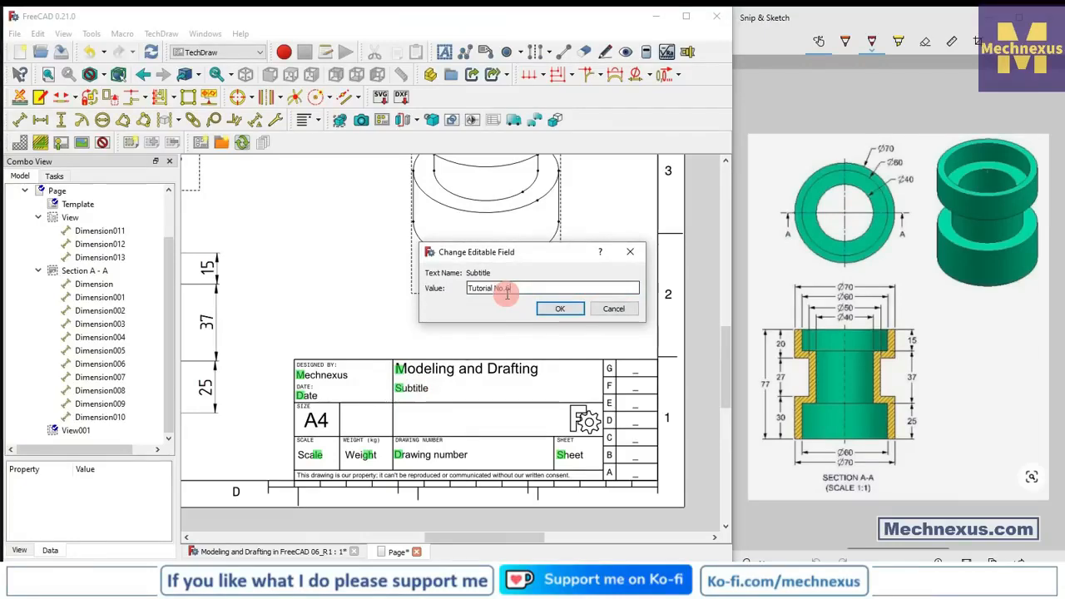
pyautogui.click(556, 308)
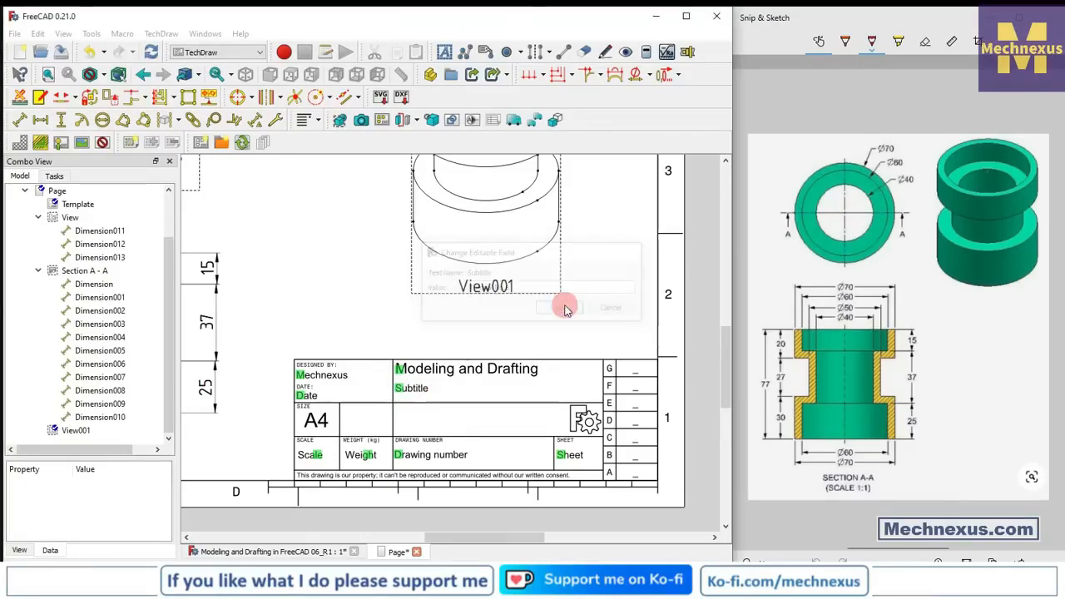
# Set the title block's scale to NTS and its drawing number to XXXX-01-XA-03
pyautogui.click(322, 457)
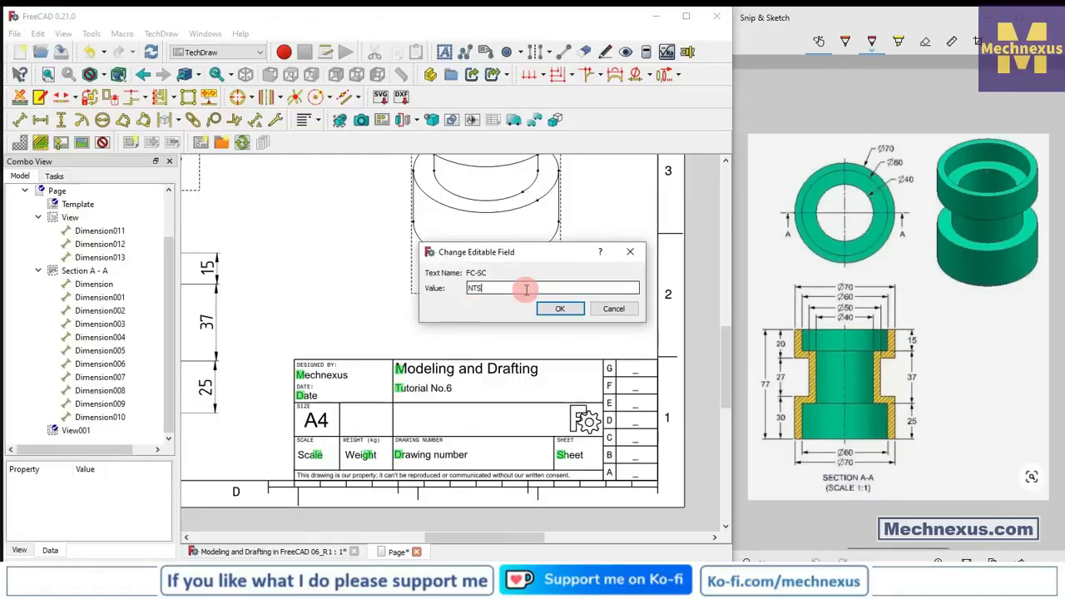
pyautogui.click(553, 309)
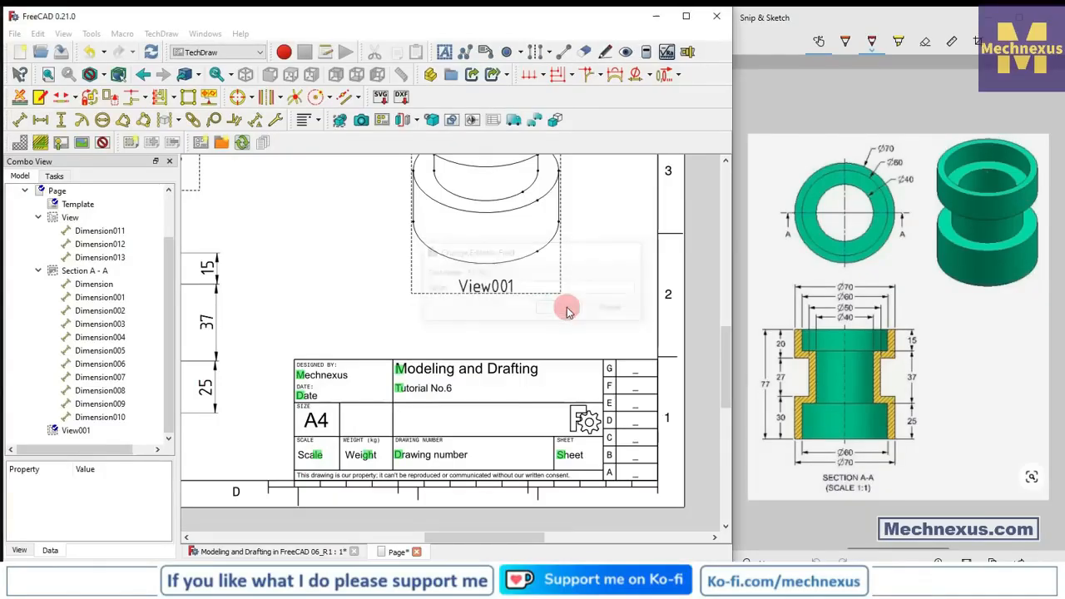
pyautogui.click(396, 456)
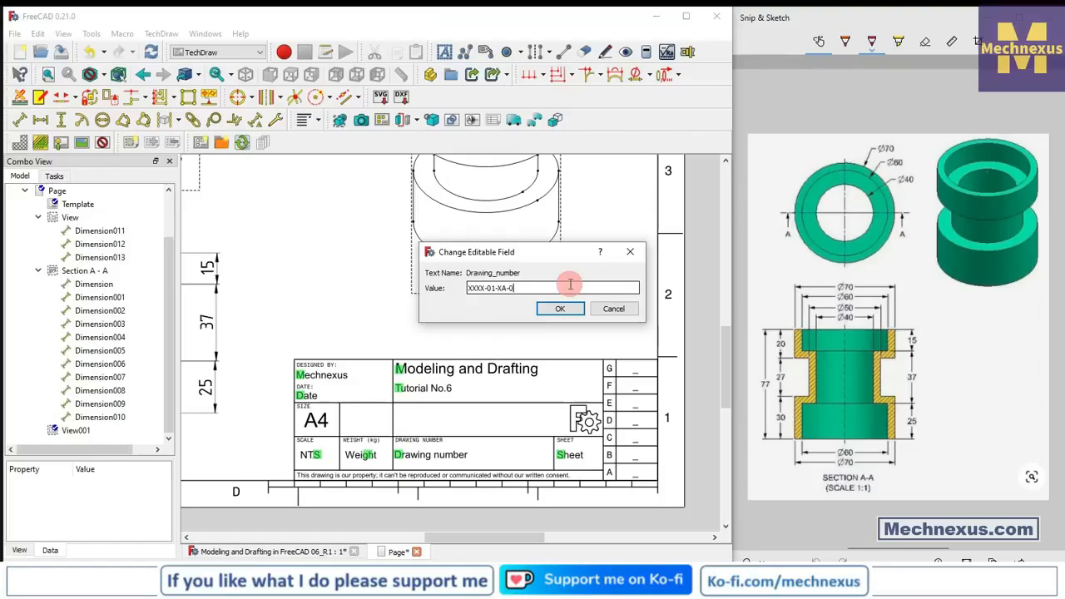
pyautogui.click(563, 308)
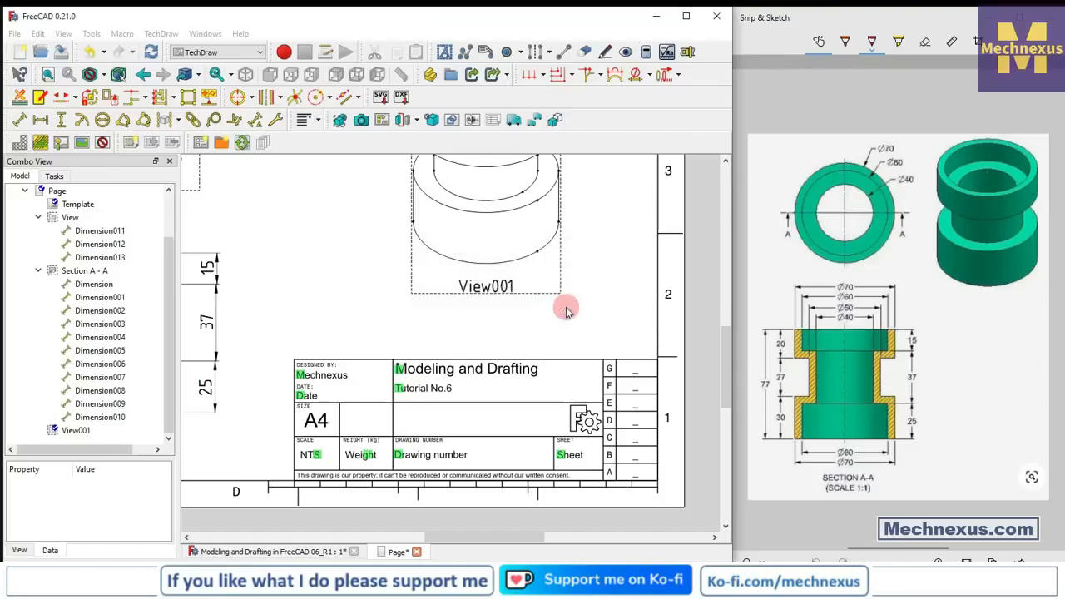
# Set the title block's sheet field to "1 of 1"
pyautogui.click(563, 458)
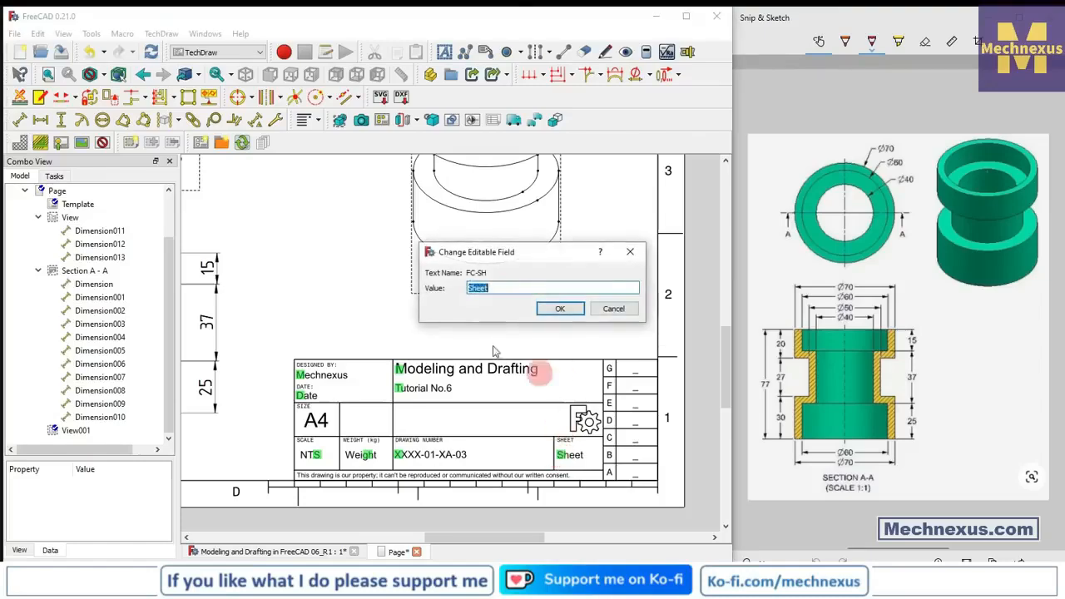
pyautogui.write('1')
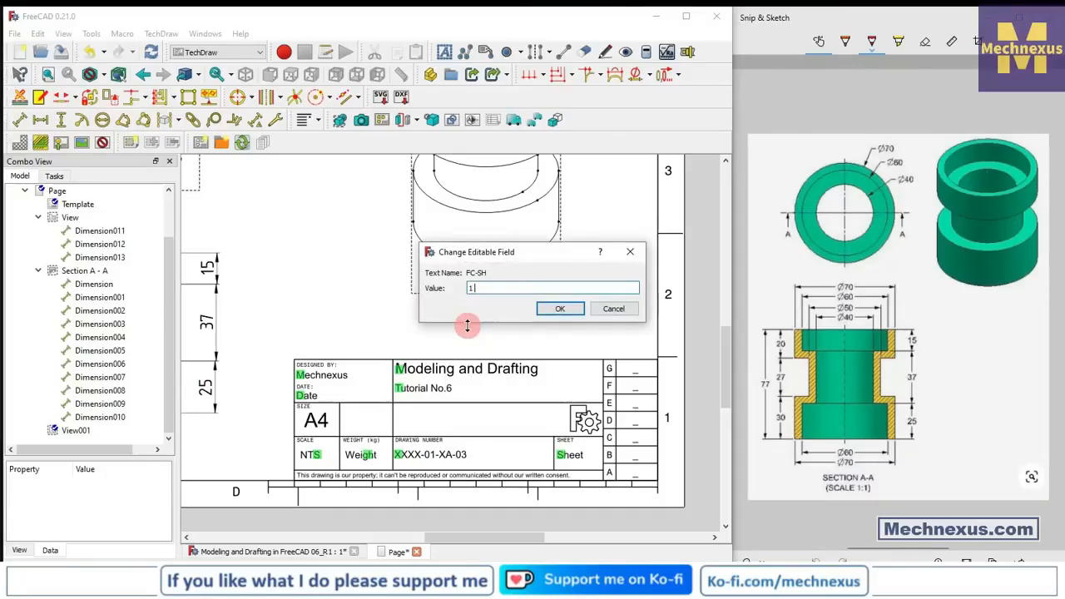
pyautogui.write(' of 1')
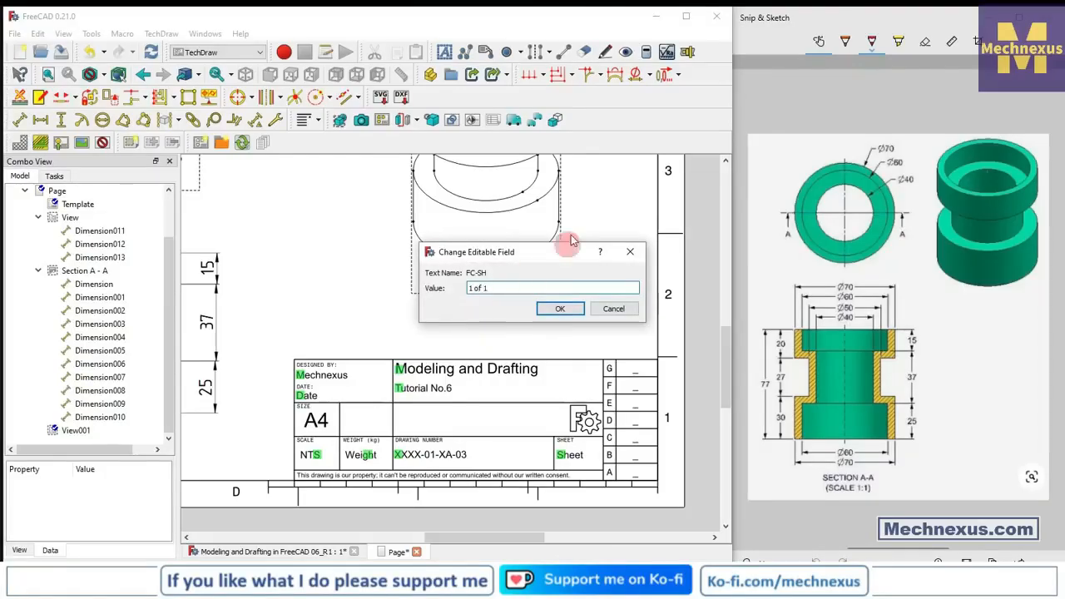
pyautogui.click(560, 310)
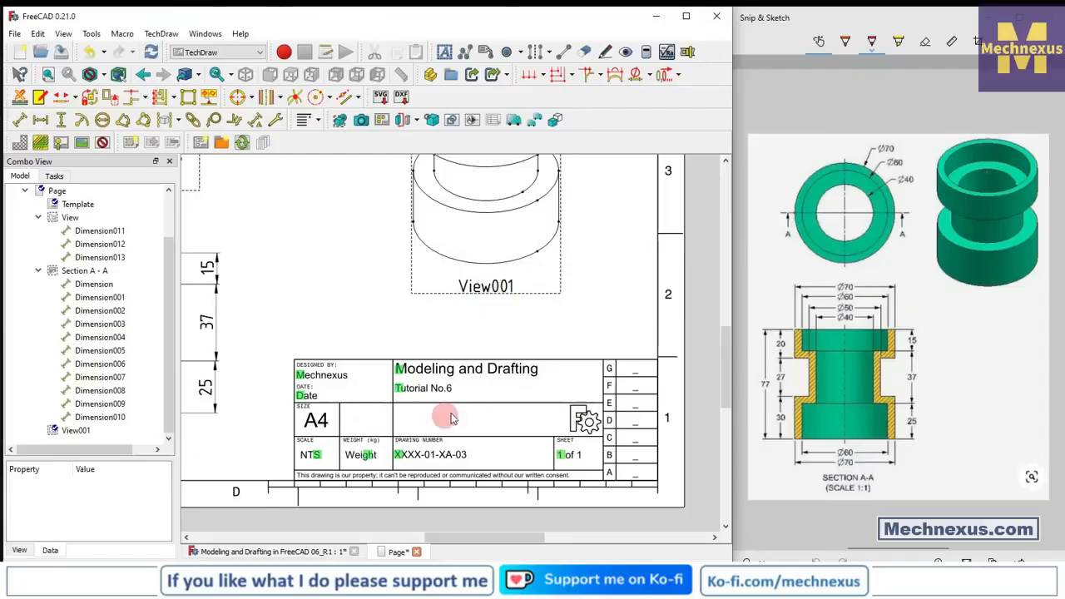
# Turn off the view frames on the drawing page to hide the view borders, labels and editable field markers
pyautogui.scroll(-3, 620, 441)
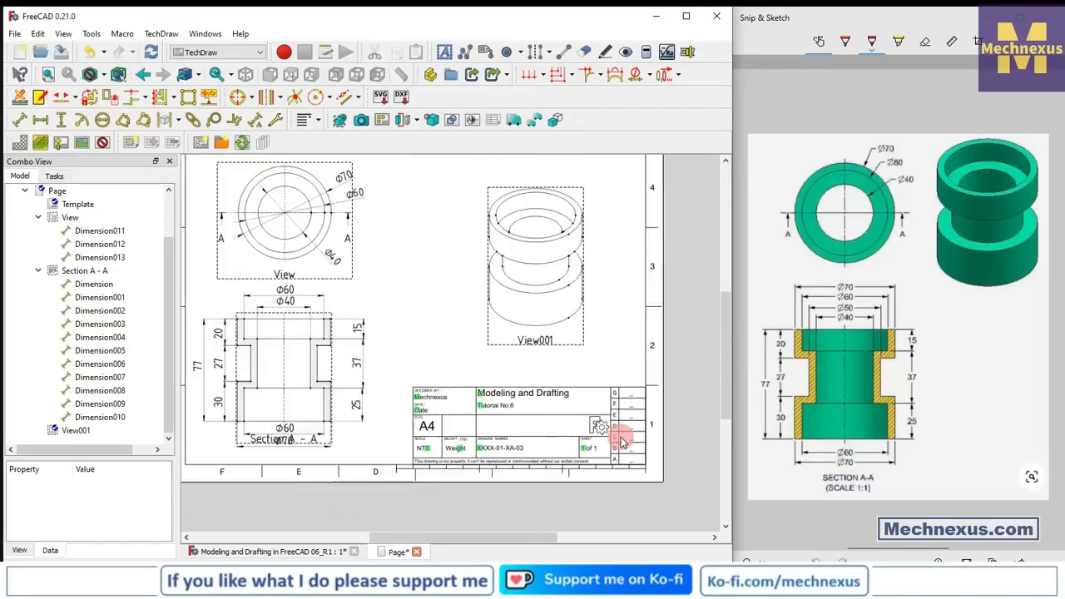
pyautogui.scroll(1, 585, 402)
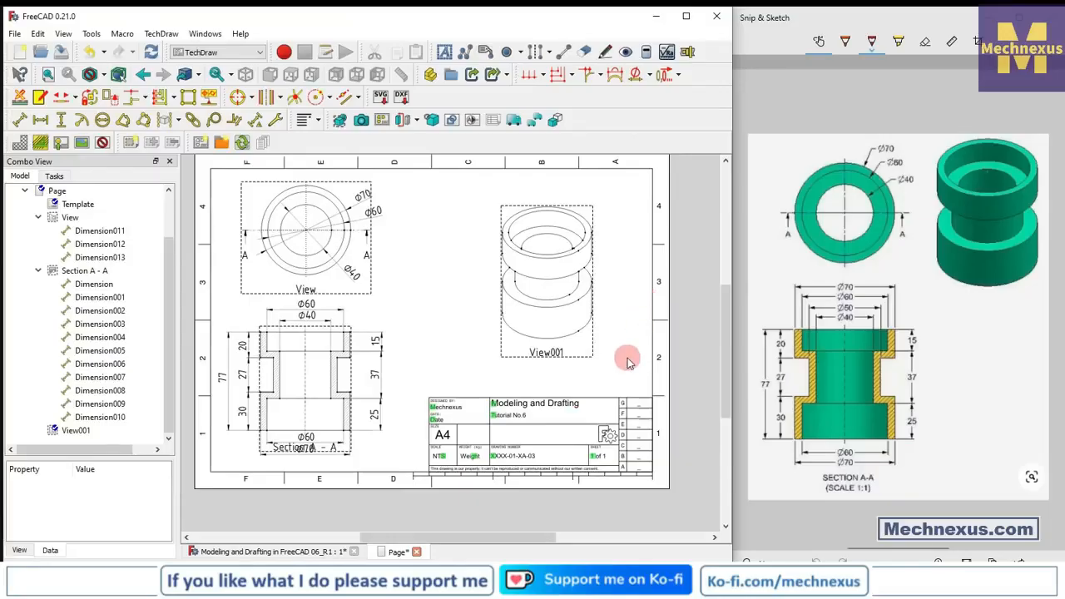
pyautogui.click(102, 142)
pyautogui.click(144, 190)
pyautogui.click(402, 285)
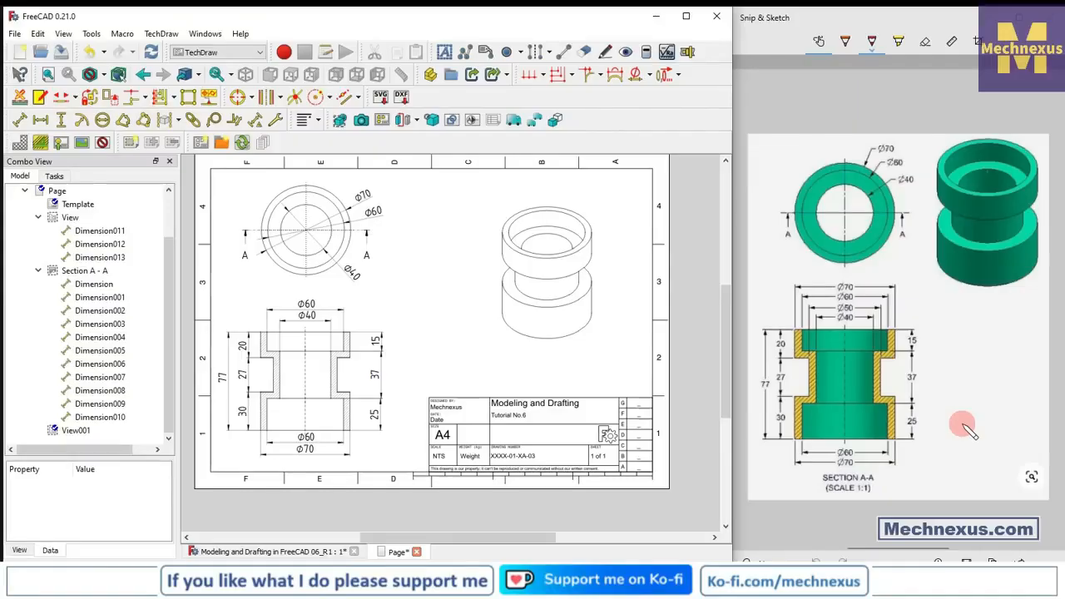
pyautogui.click(976, 382)
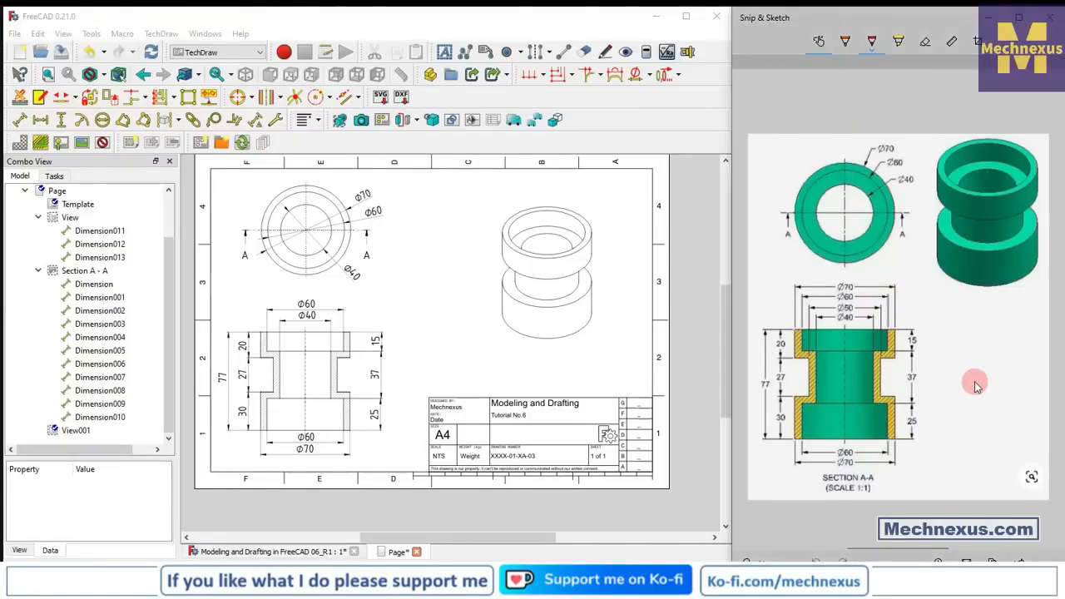